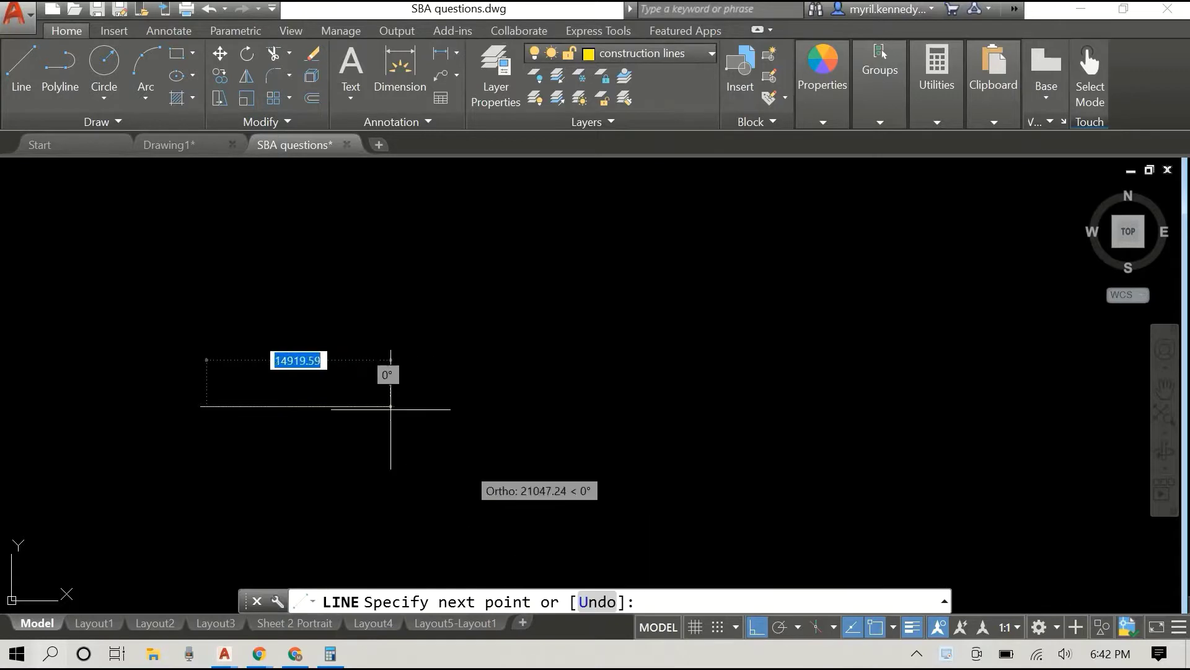
Draw a horizontal base line 500 long with Ortho on and end the Line command.
scroll(162, 406, "up", 3)
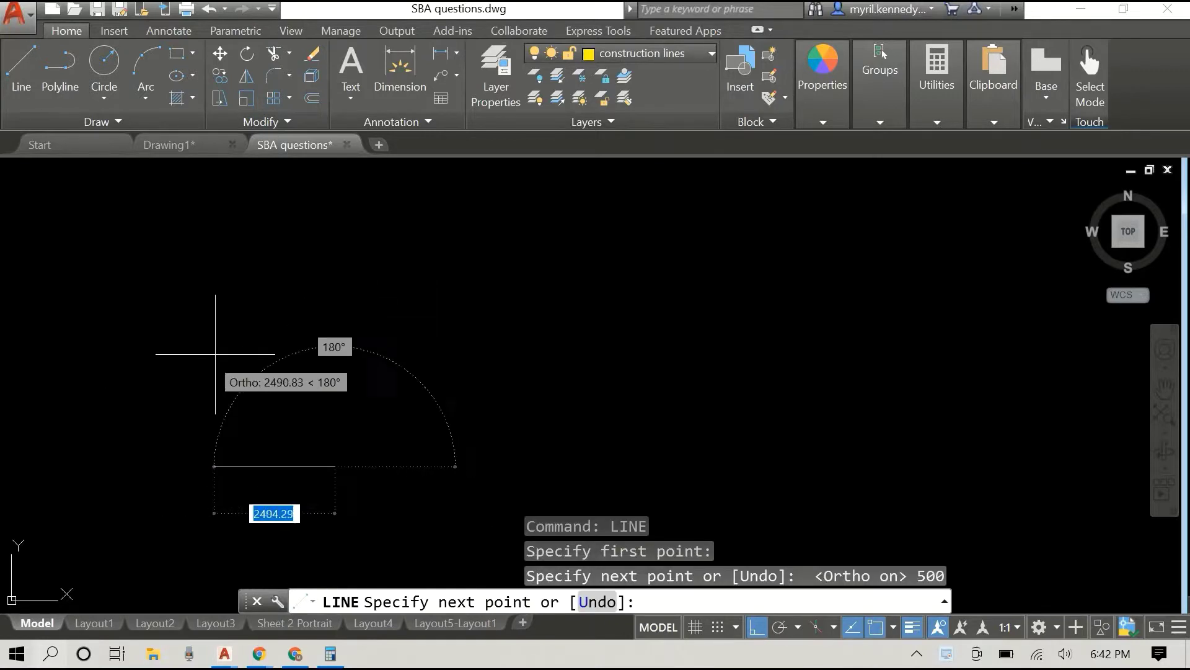
right_click(401, 378)
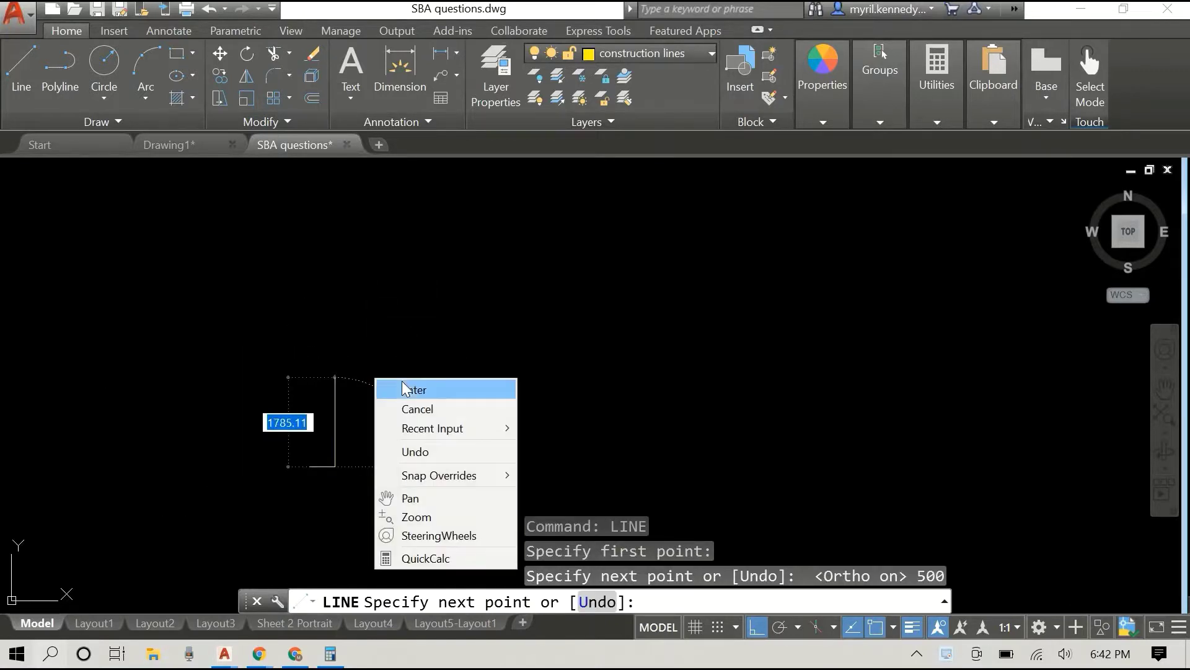
left_click(400, 386)
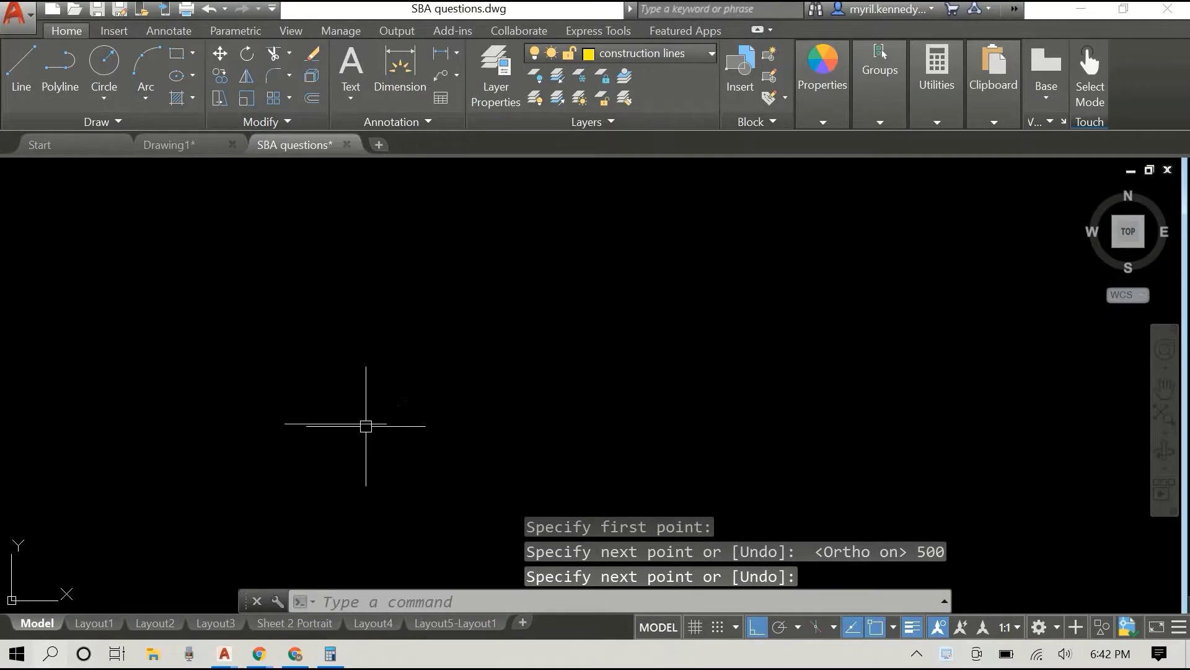
middle_click_drag(414, 372, 410, 435)
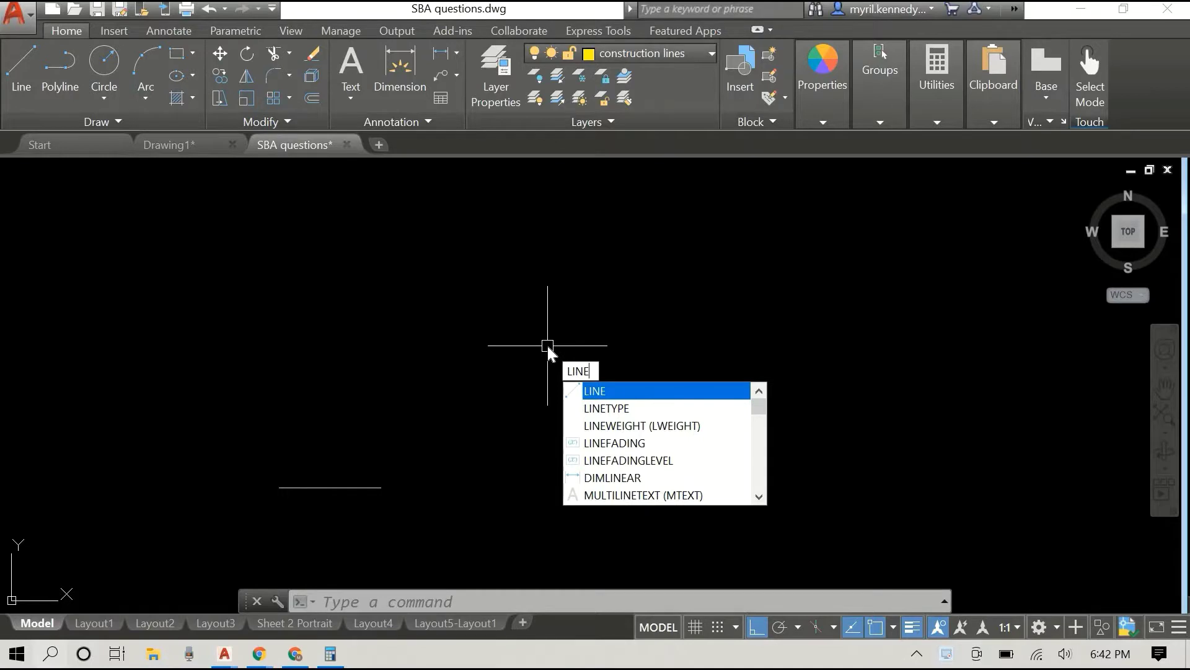
With Ortho off, draw a line 500 long at 72° upward from the right end of the base line.
key("Return")
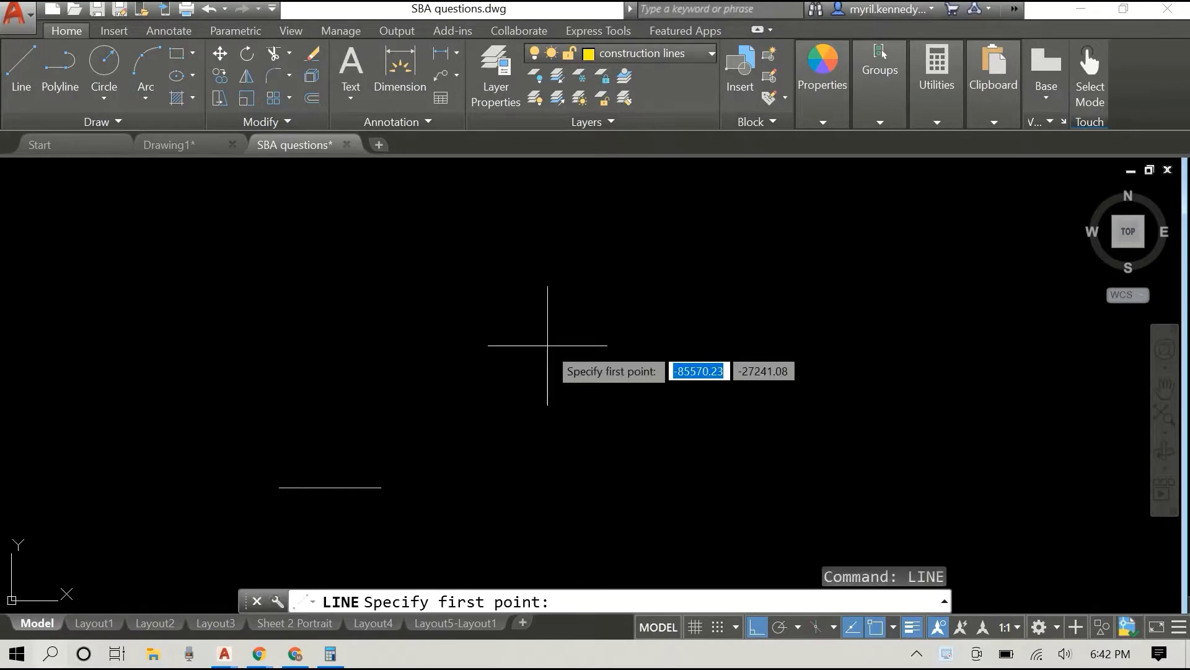
left_click(756, 627)
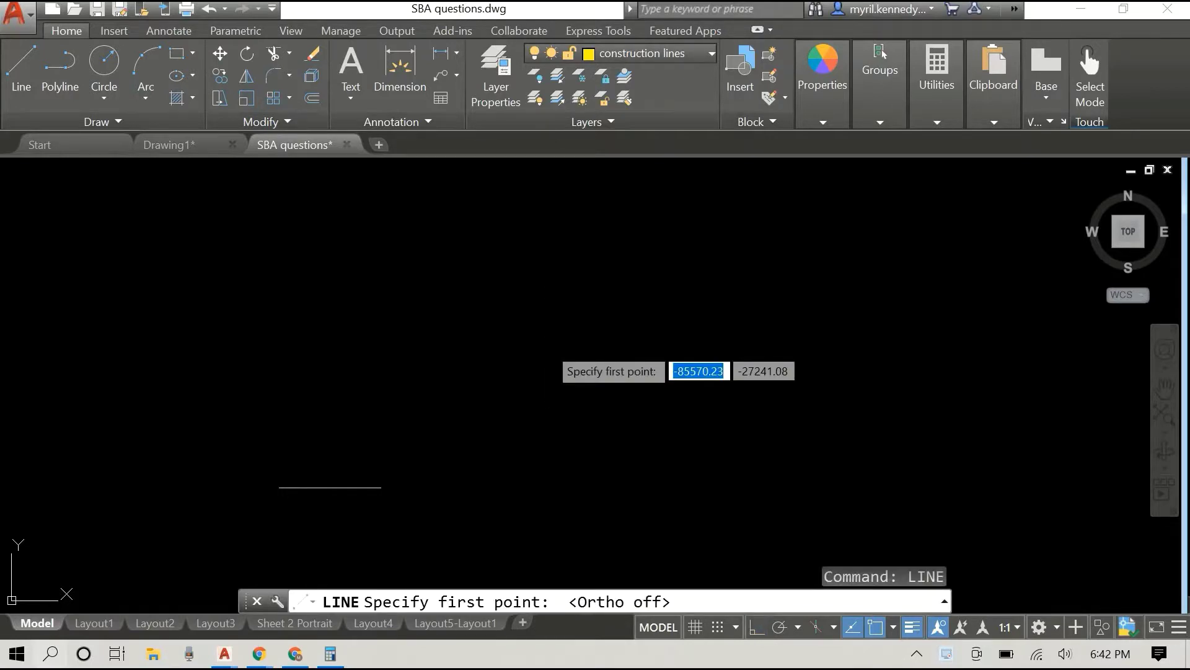
left_click(381, 486)
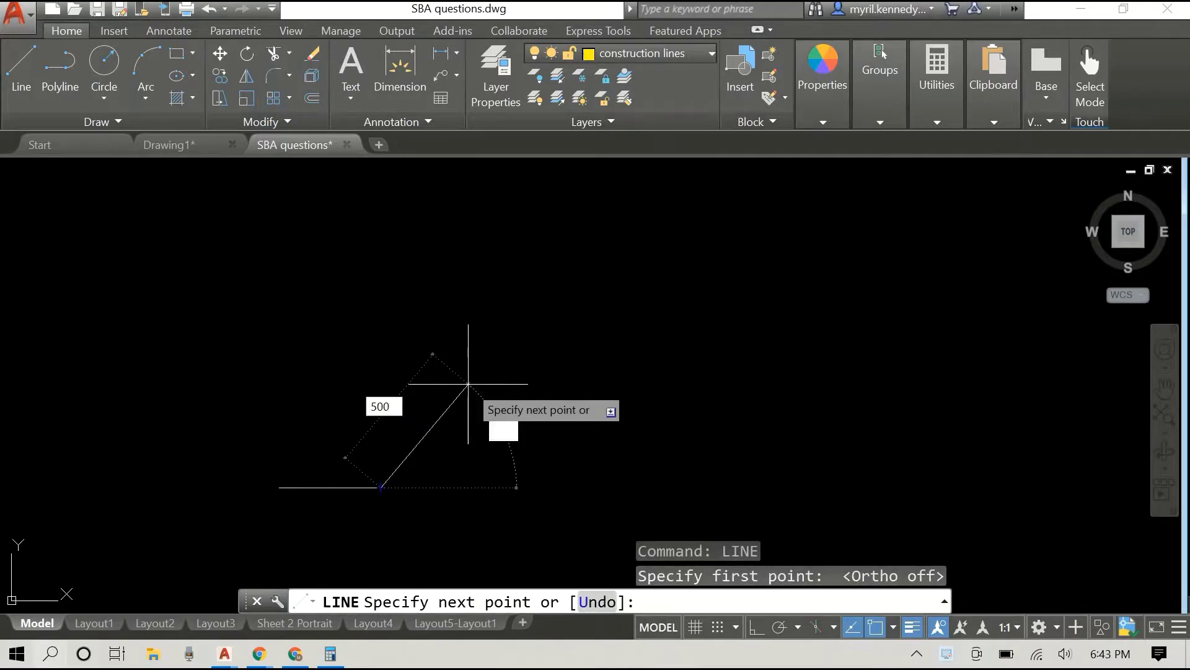
key("Tab")
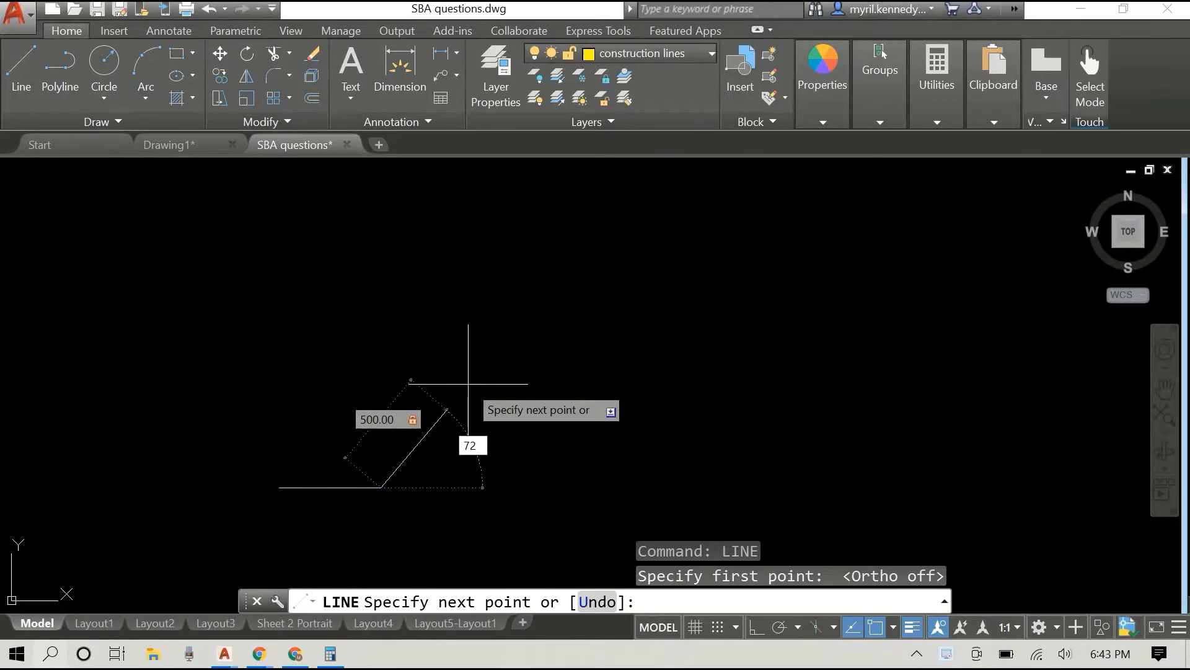
key("Return")
right_click(479, 373)
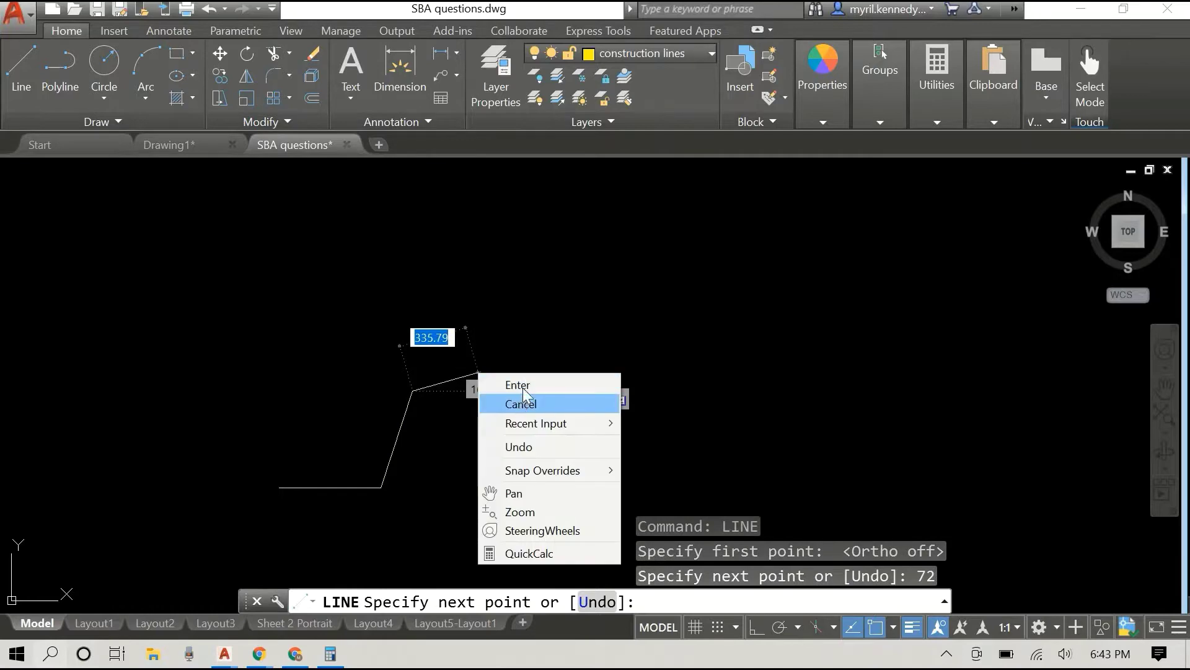
left_click(517, 385)
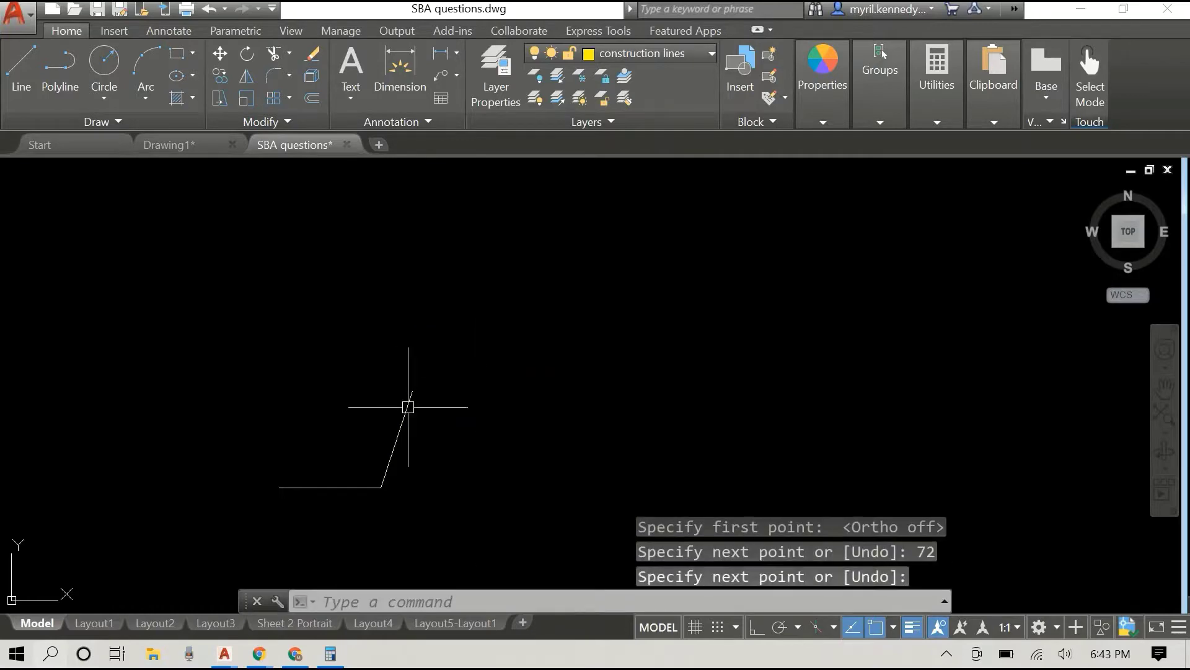
Switch to Calculator and divide 360 by 5 for the pentagon's exterior angle.
left_click(330, 654)
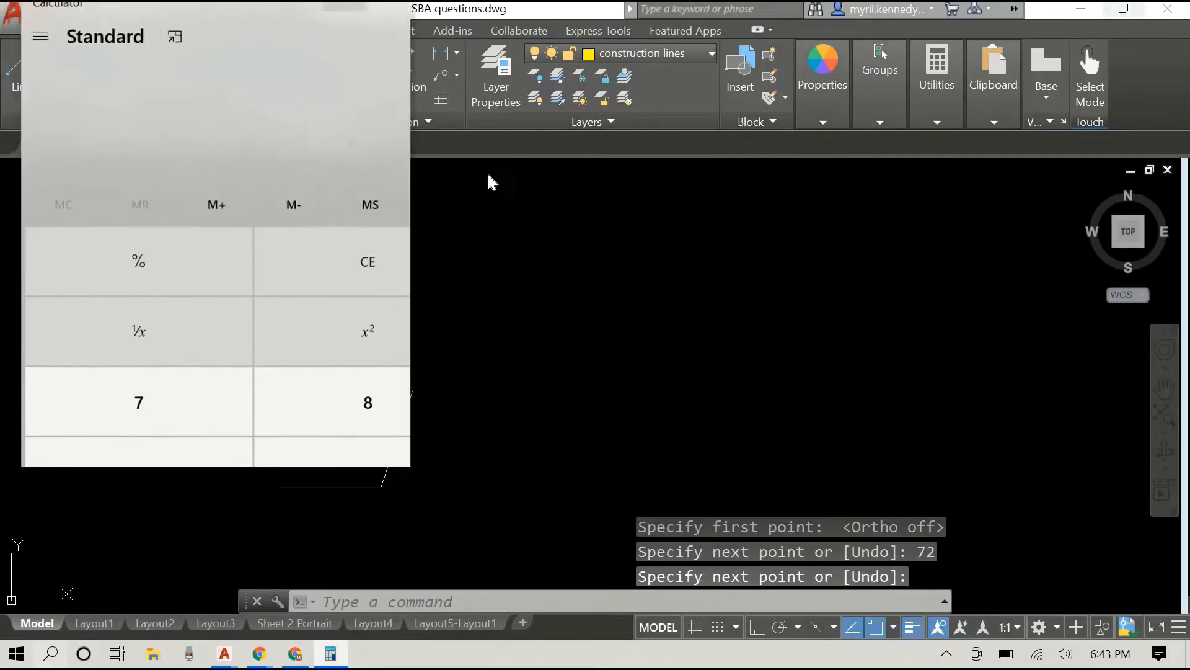
left_click(304, 196)
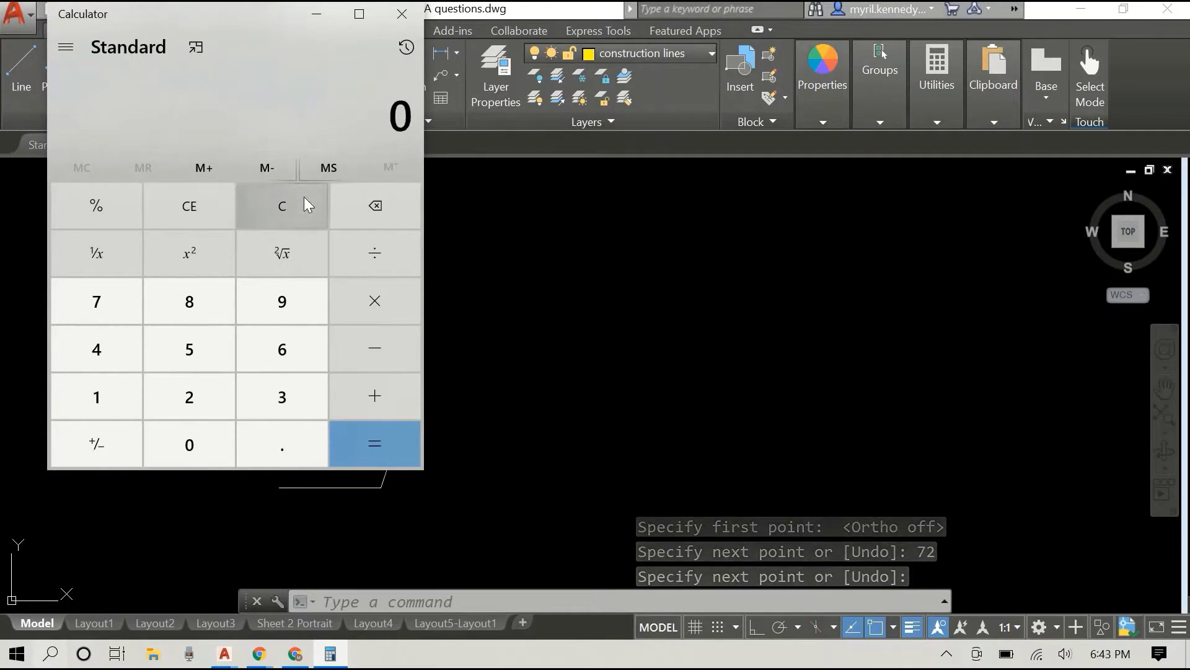
type("360/")
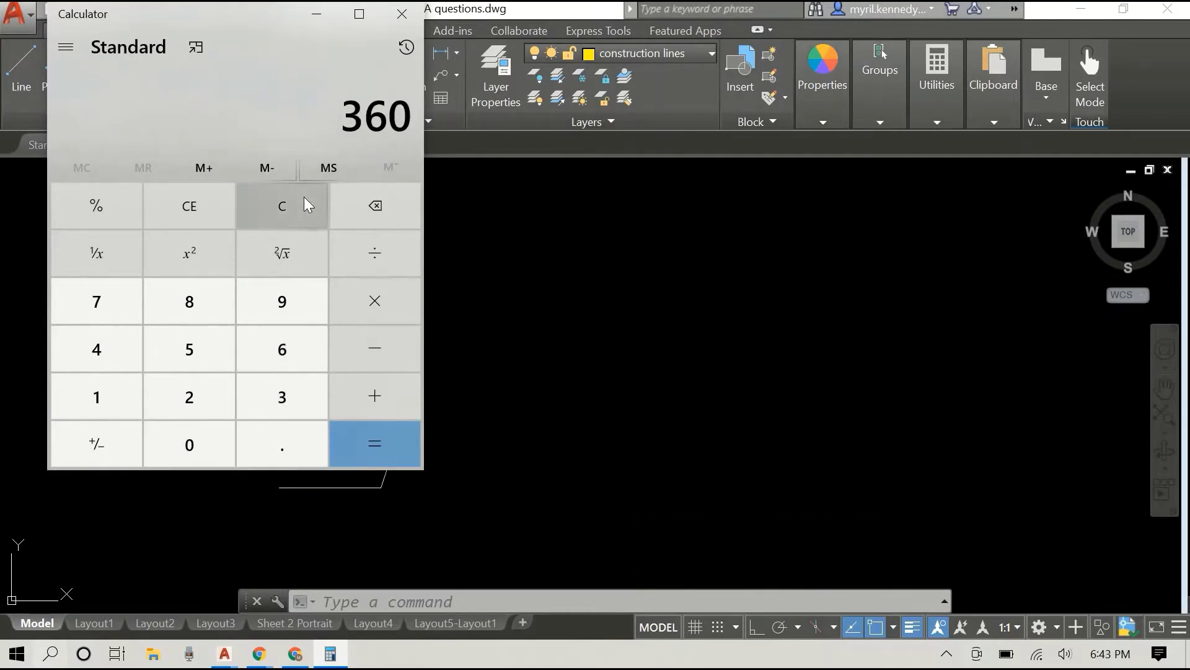
type("5")
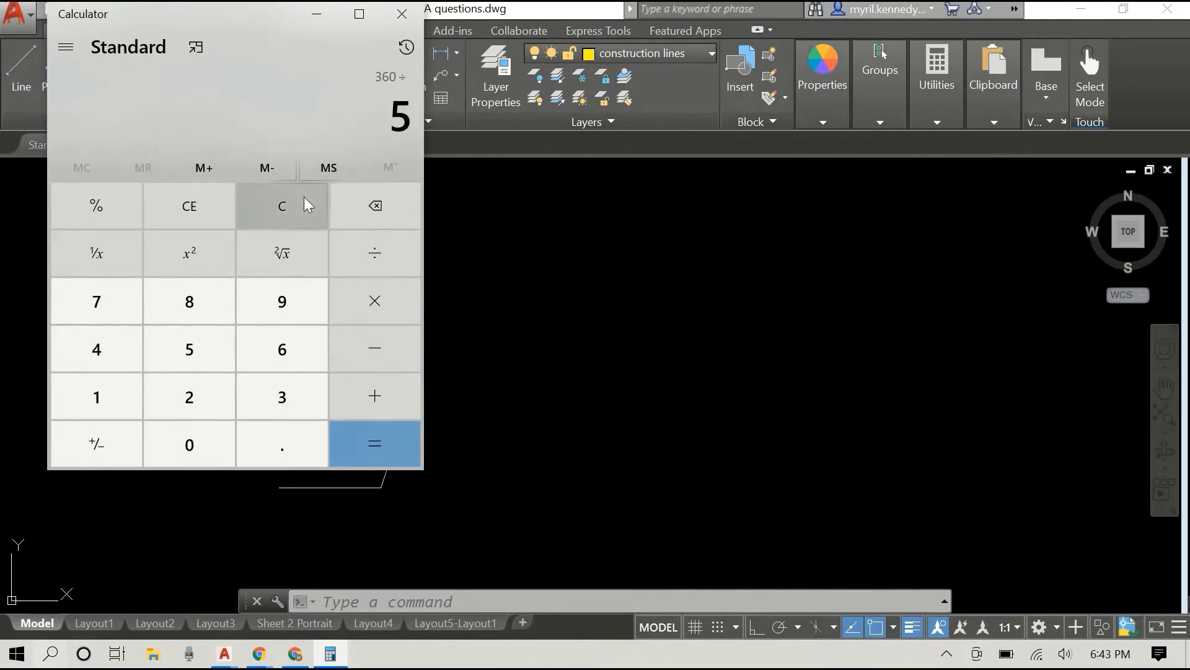
key("Return")
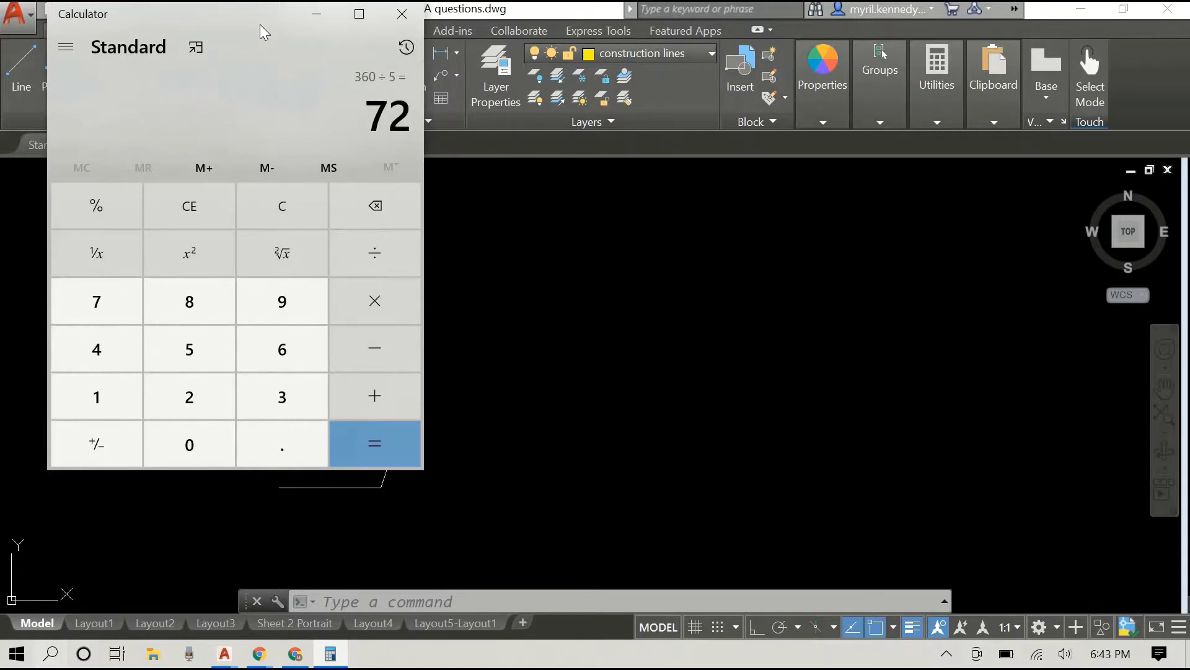
Subtract 72 from 180 for the pentagon's interior angle and return to the AutoCAD drawing.
left_click(279, 201)
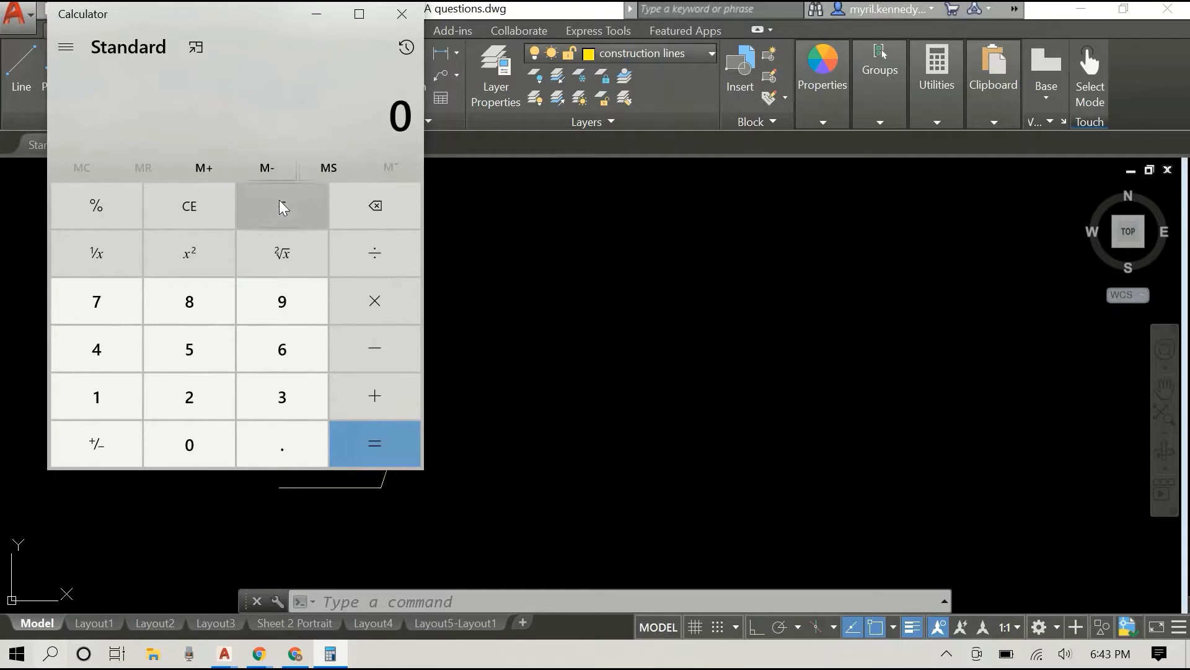
type("180 - ")
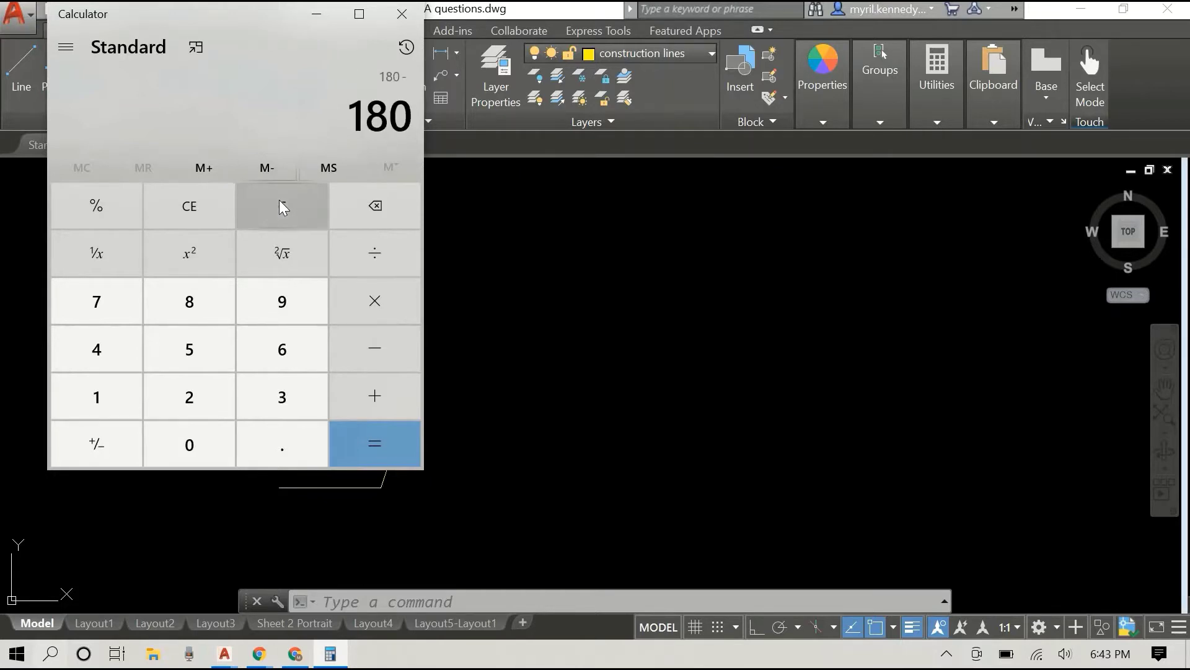
type("72")
key("Return")
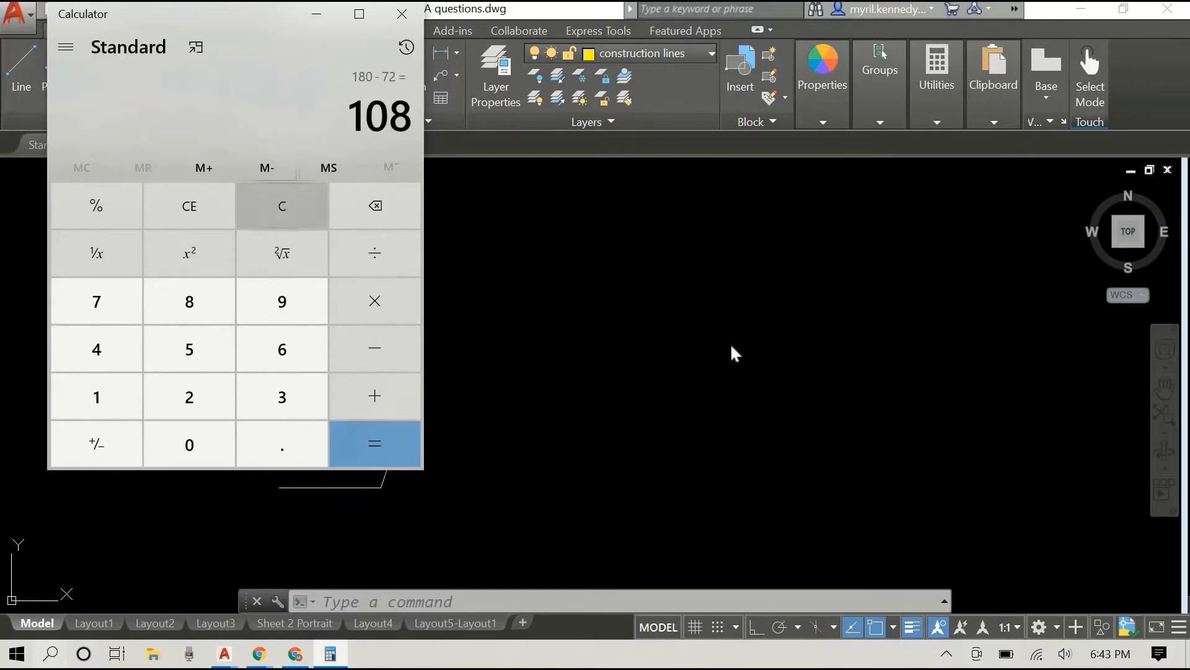
left_click(534, 322)
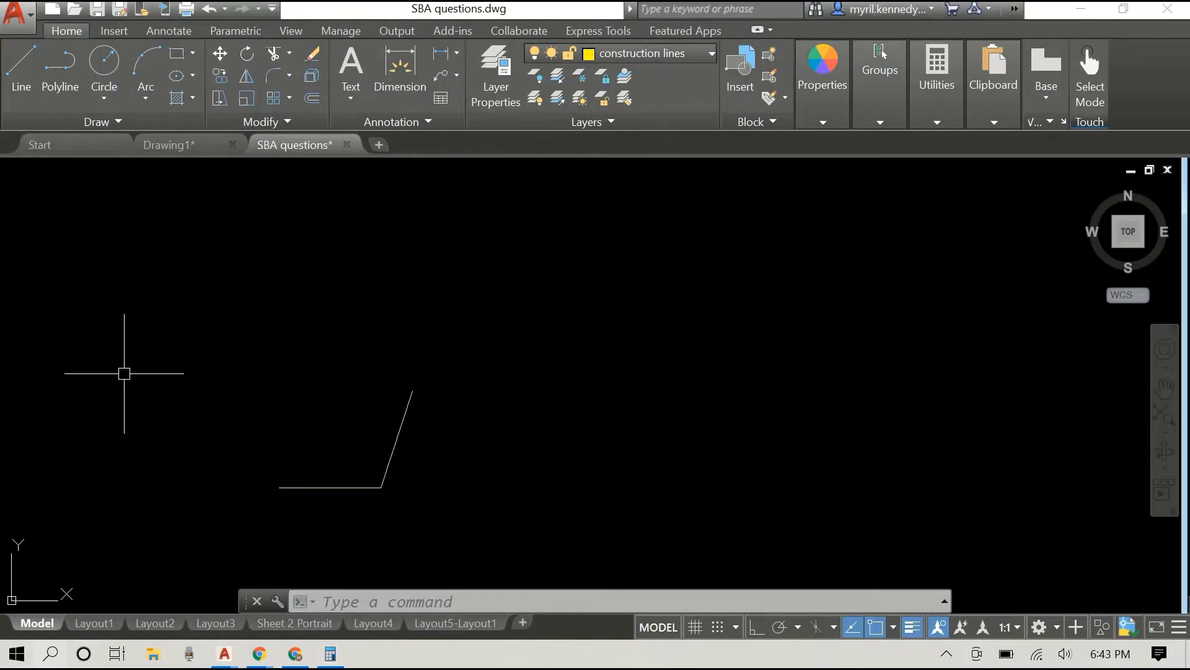
Draw a line 500 long at 108° upward from the left end of the base line.
key("Return")
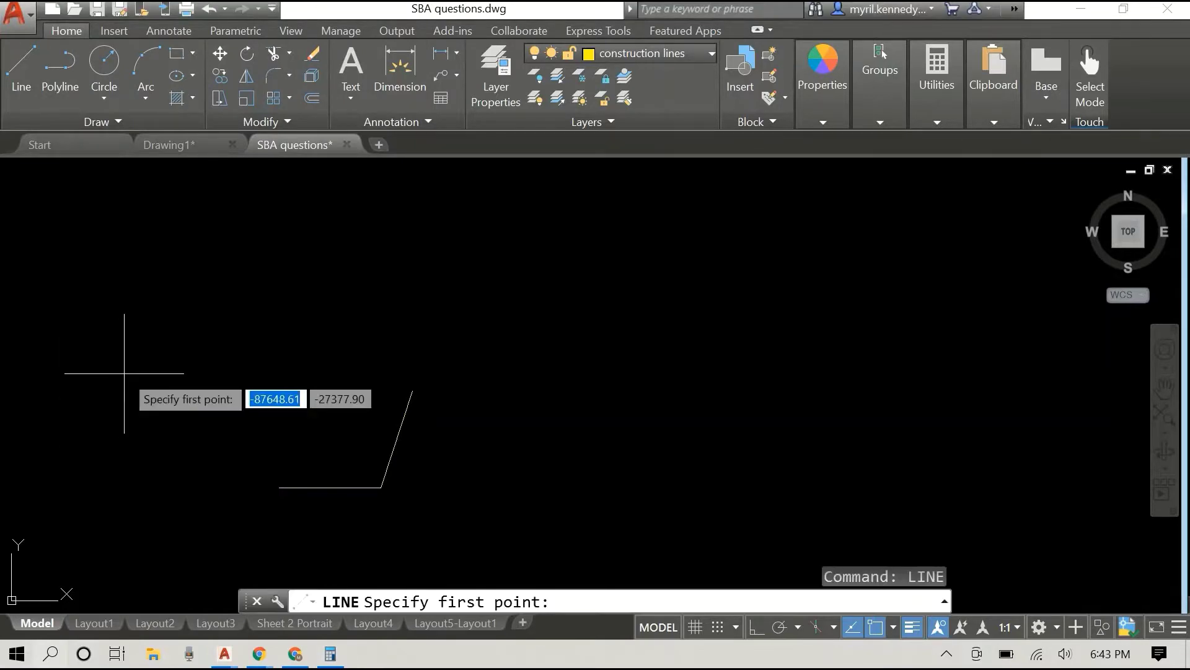
left_click(278, 487)
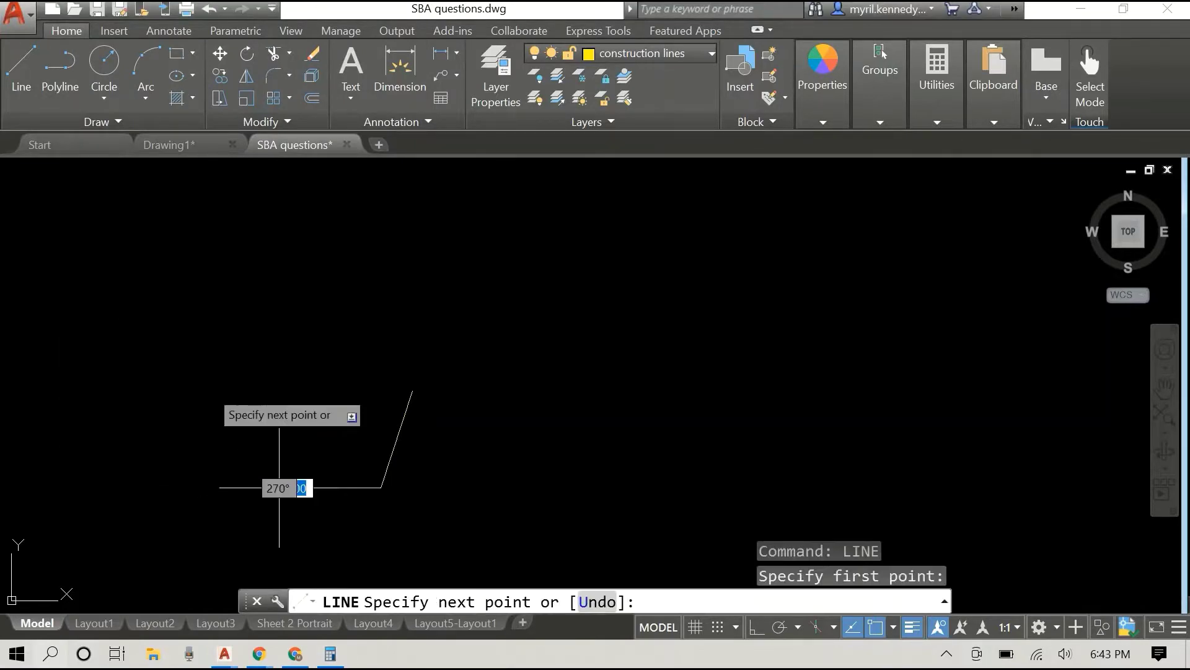
type("5")
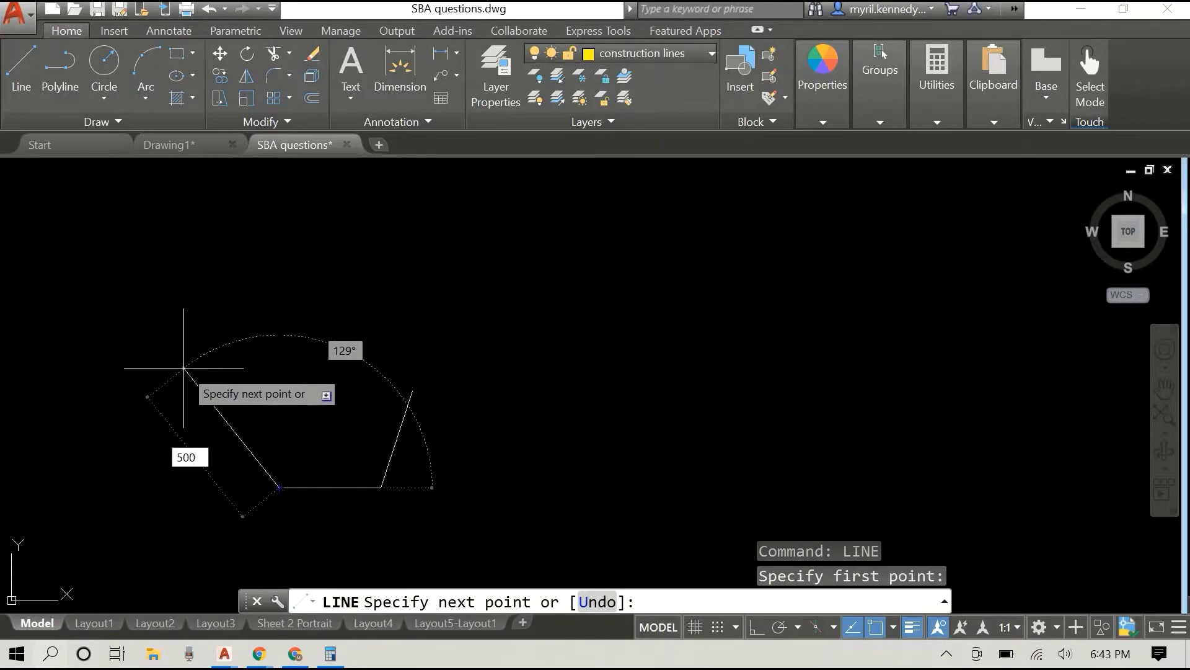
key("Tab")
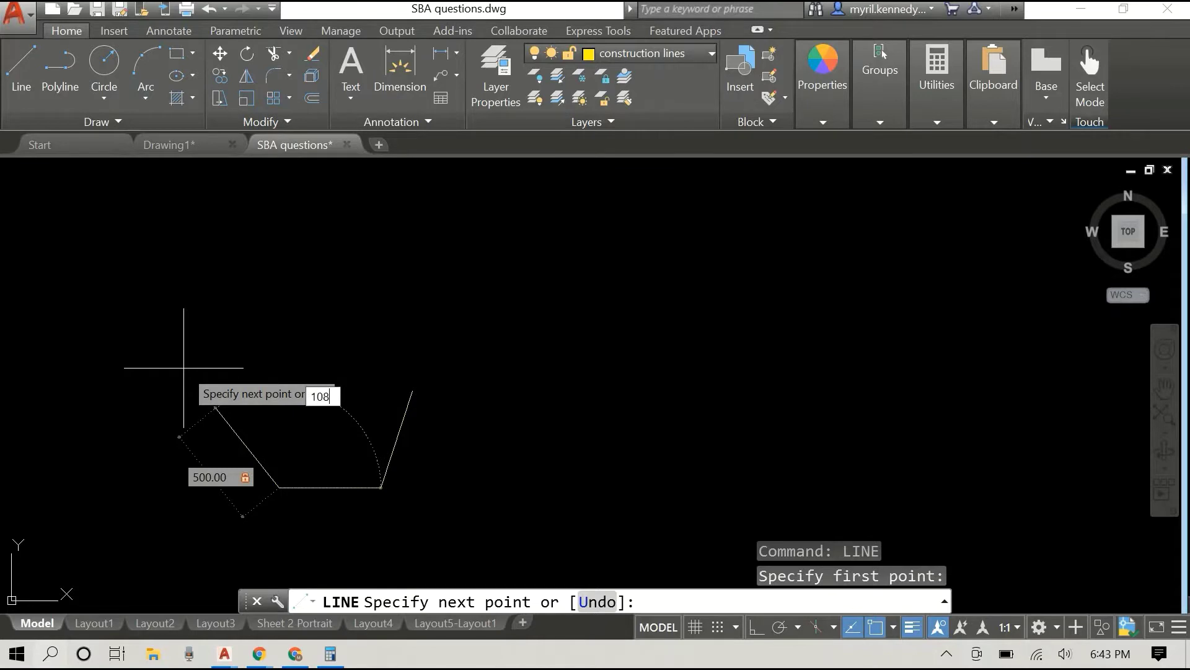
type("108")
key("Return")
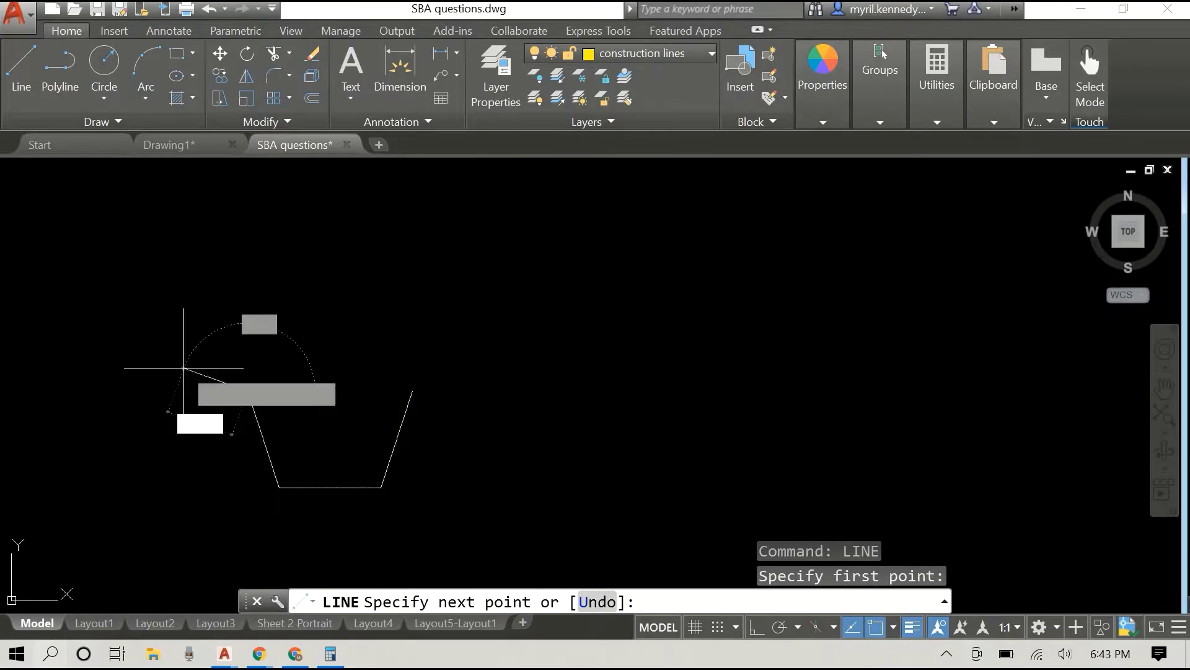
right_click(204, 349)
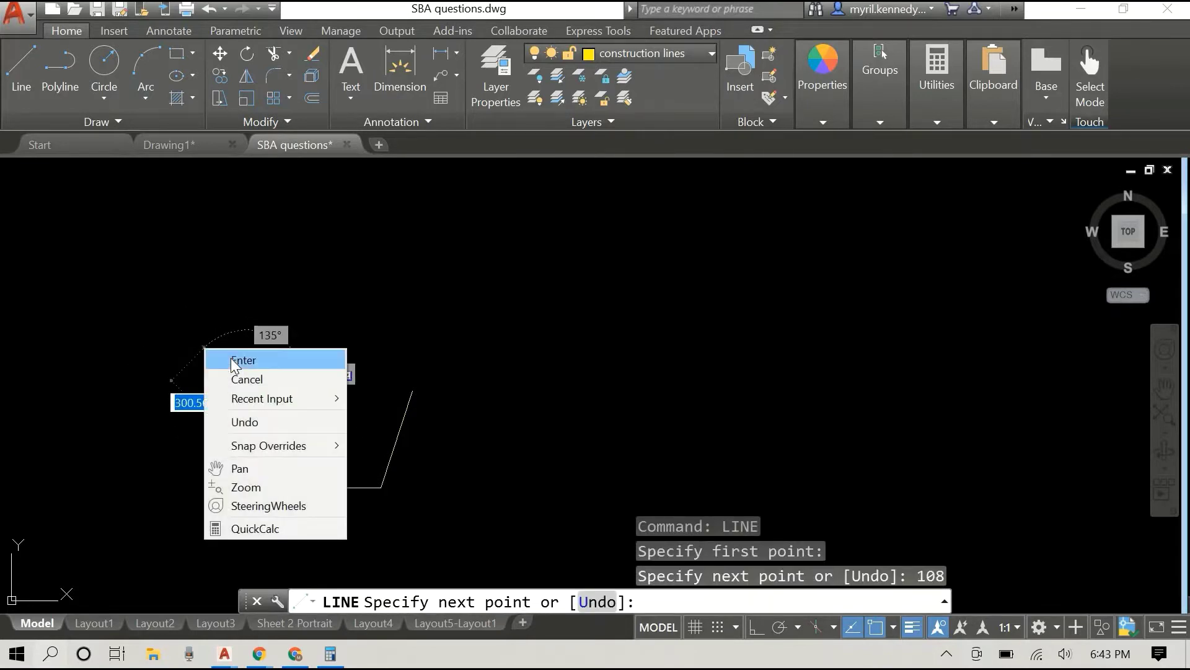
left_click(230, 359)
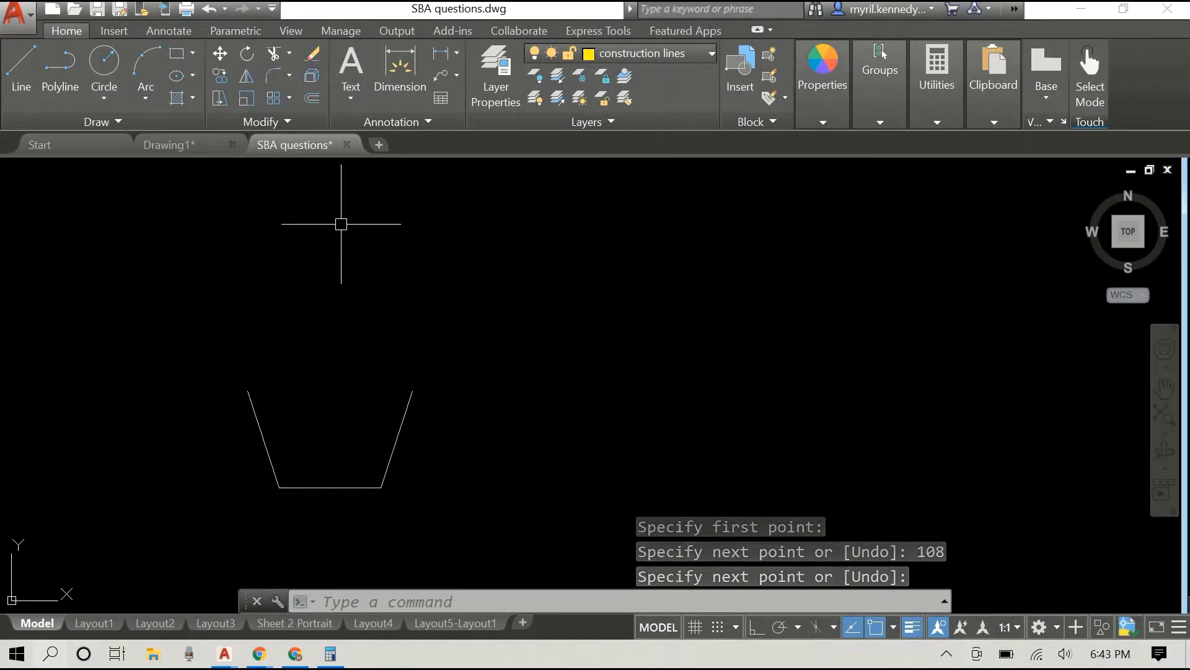
Draw a construction arc of radius 500 above the figure, centred on the upper end of the right slanted side.
type("arc")
key("Escape")
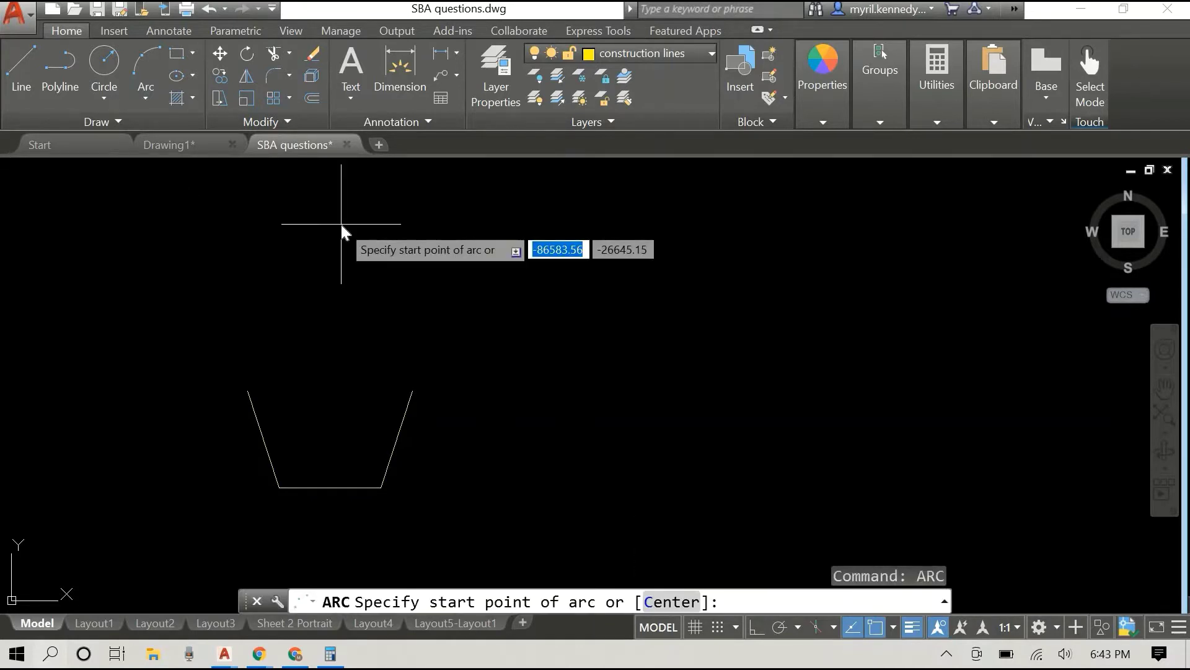
type("c")
key("Return")
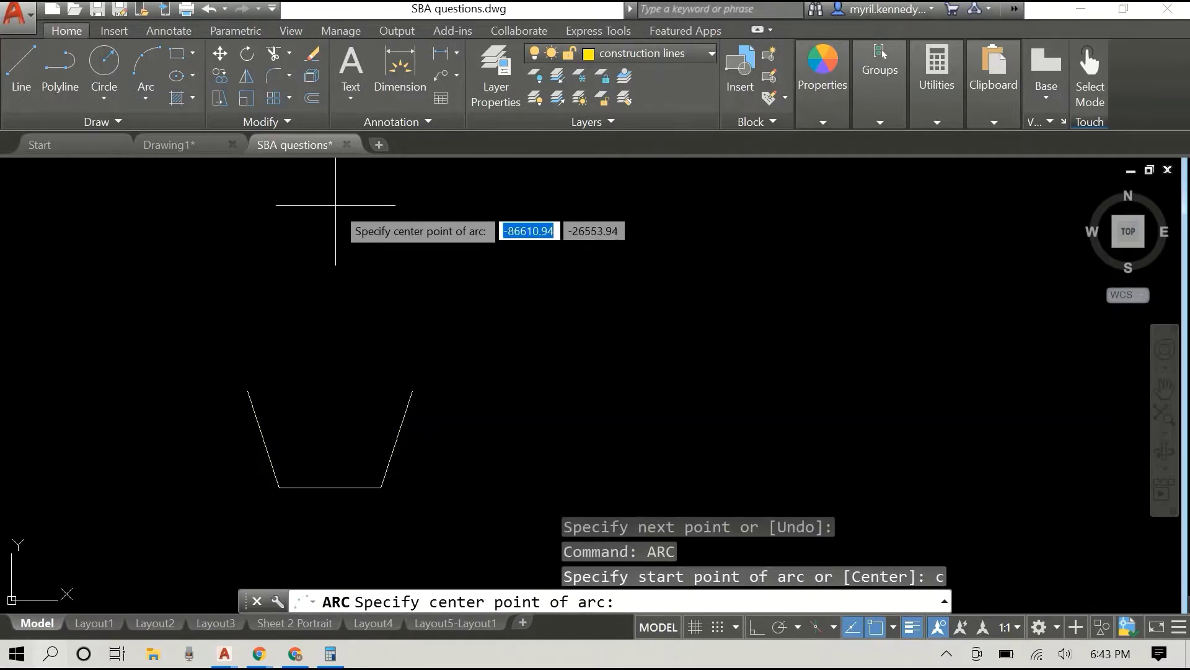
left_click(412, 391)
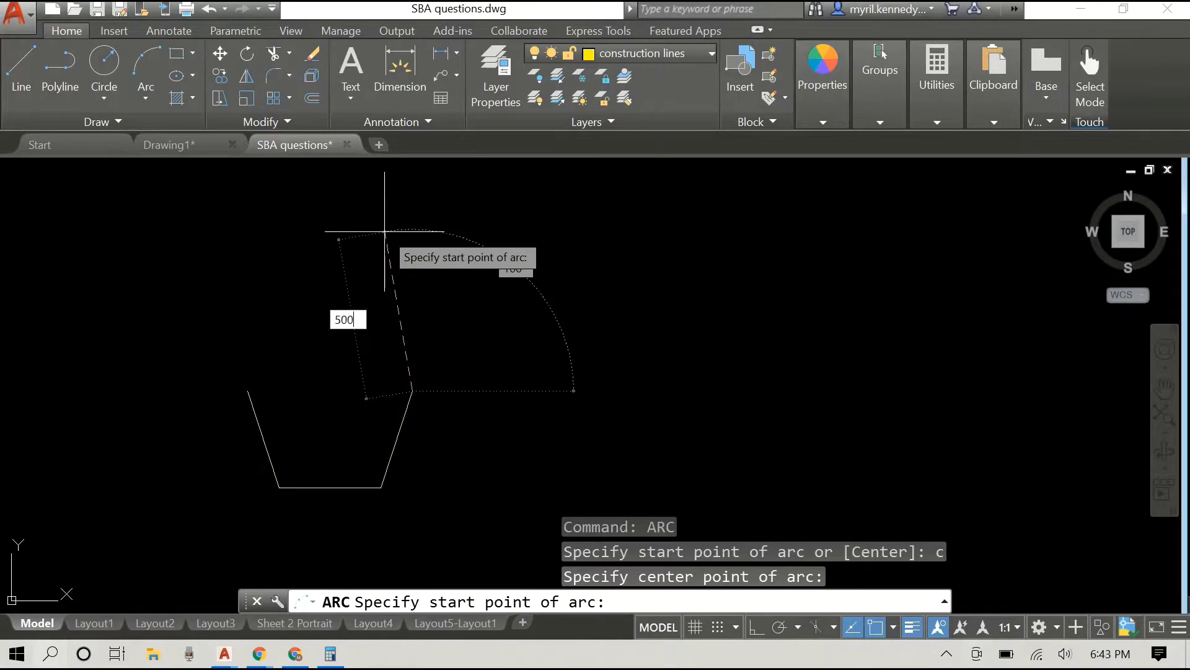
type("500")
key("Return")
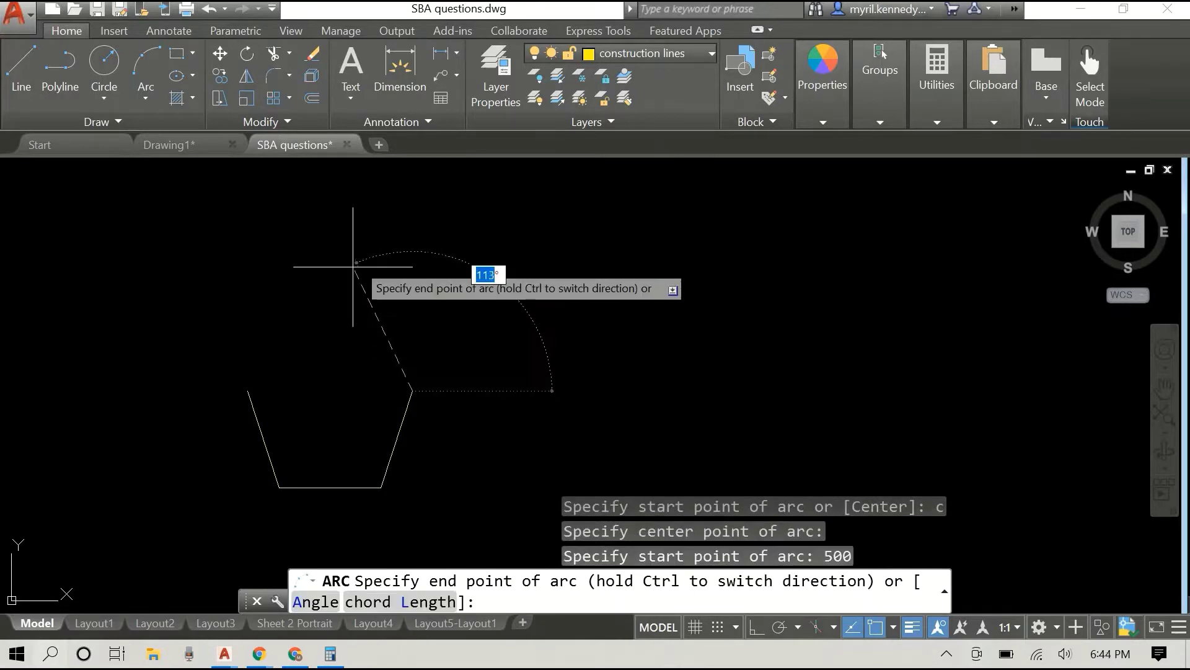
left_click(296, 349)
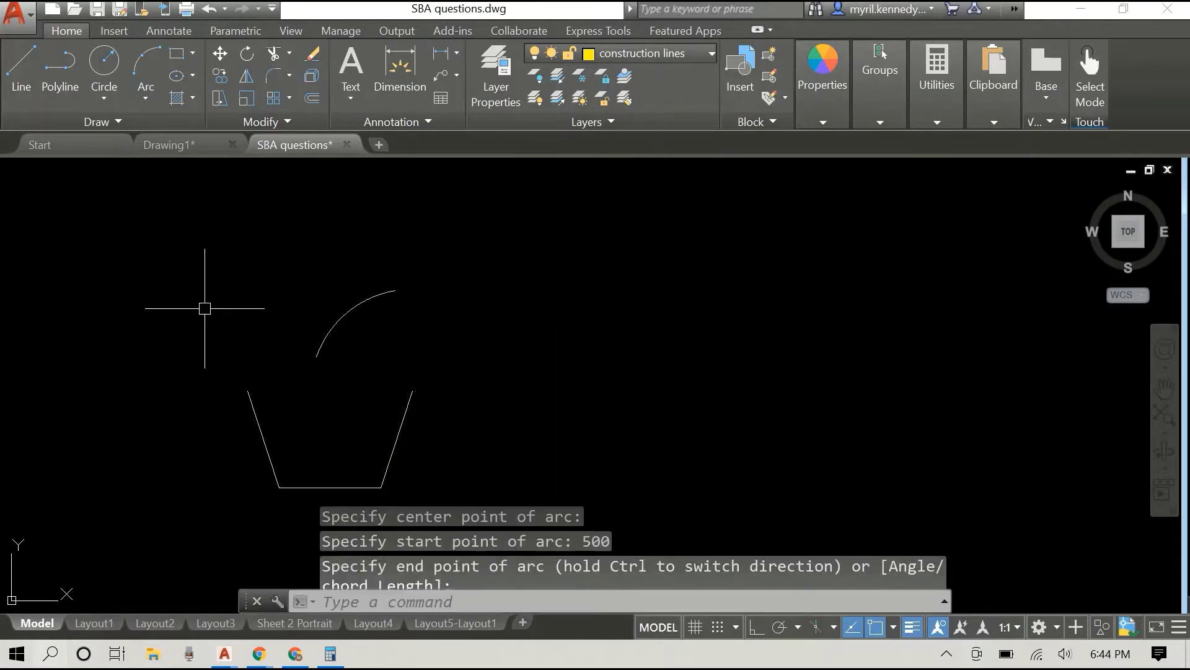
Draw a second construction arc of radius 500 crossing the first, centred on the upper end of the left slanted side.
right_click(190, 294)
left_click(220, 310)
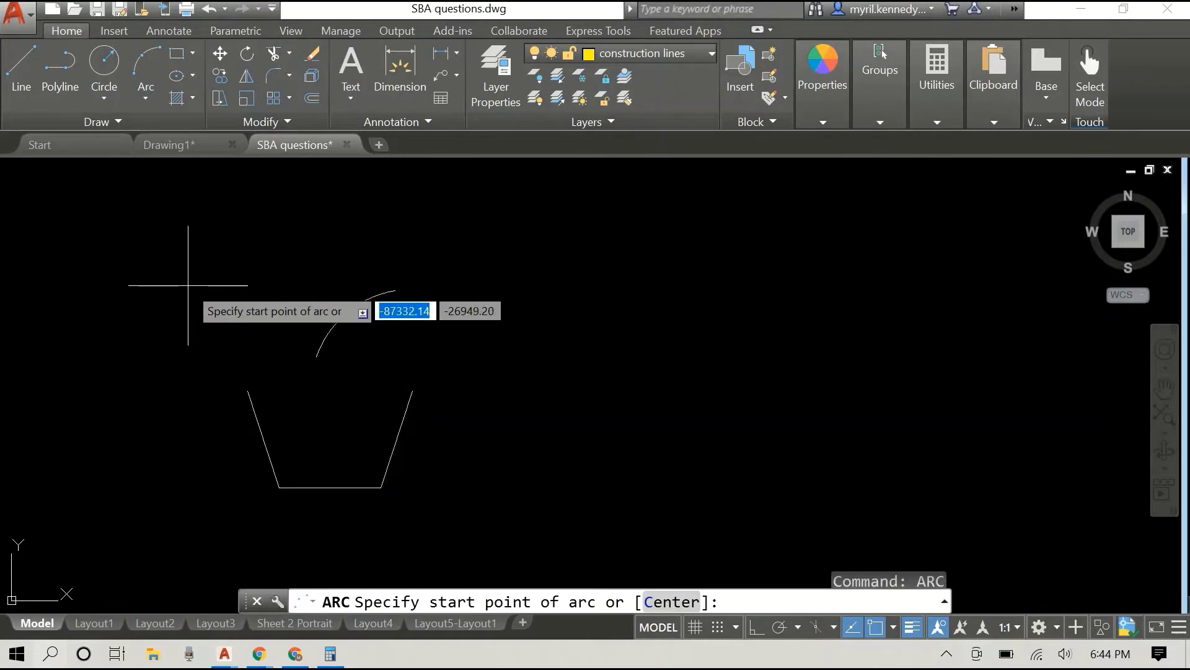
type("c")
key("Return")
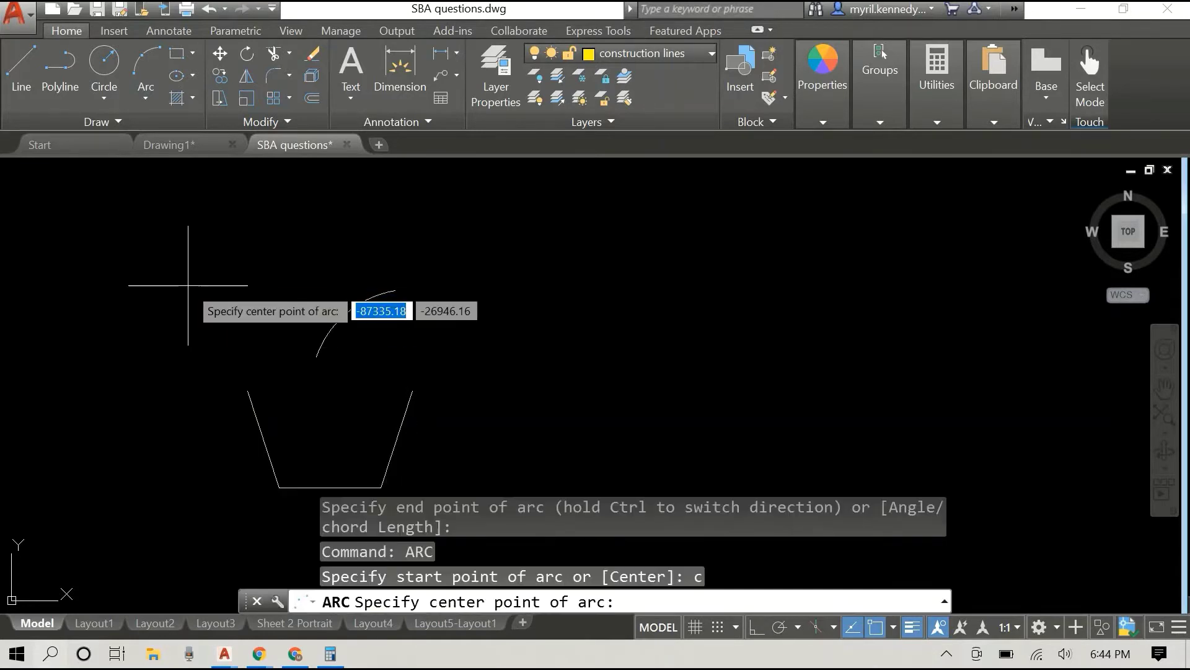
left_click(248, 391)
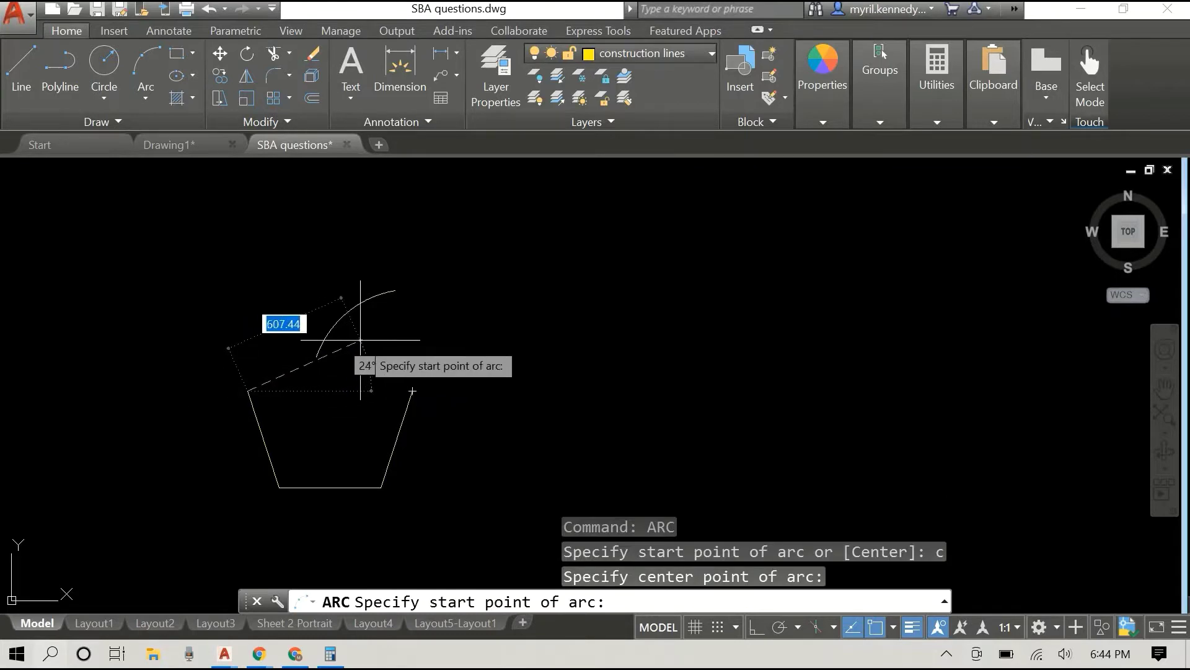
type("5")
key("Return")
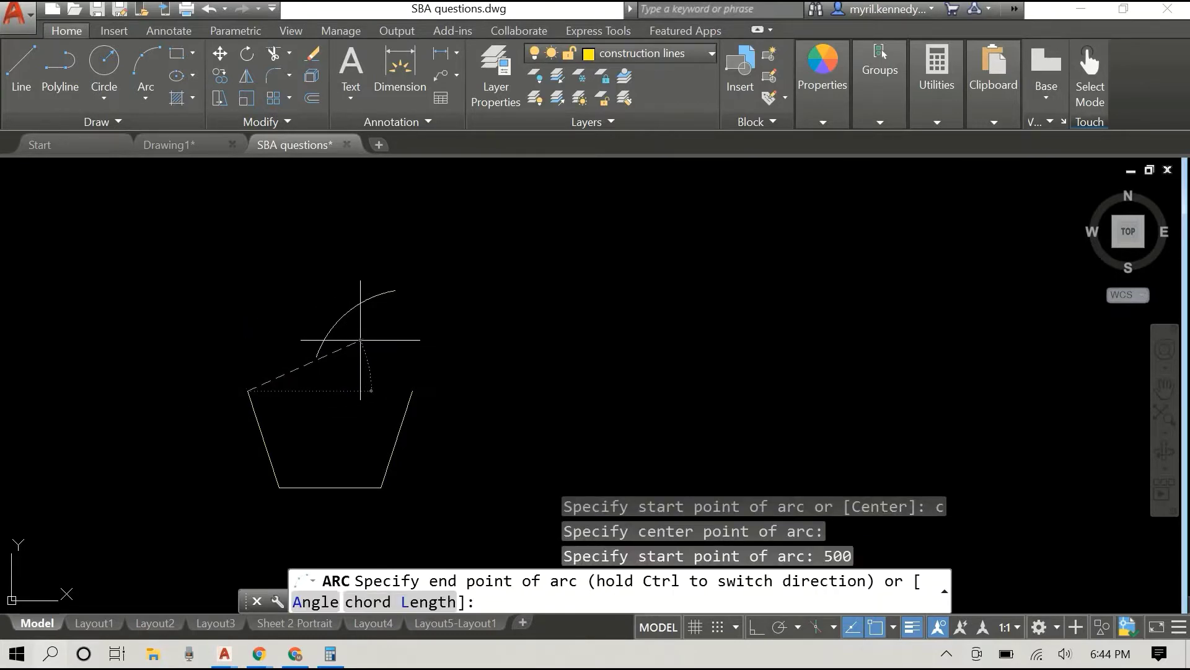
left_click(298, 302)
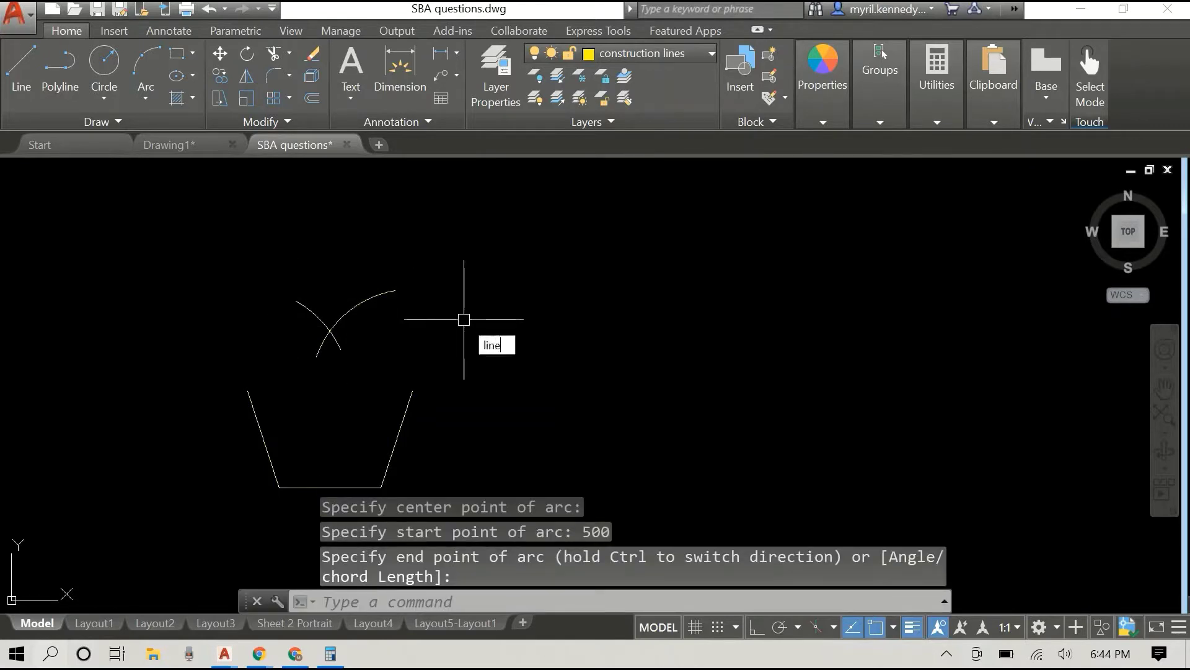
Draw the pentagon's upper left side from the left slanted side's upper end to the intersection of the two arcs.
type("line")
key("Return")
scroll(239, 347, "up", 2)
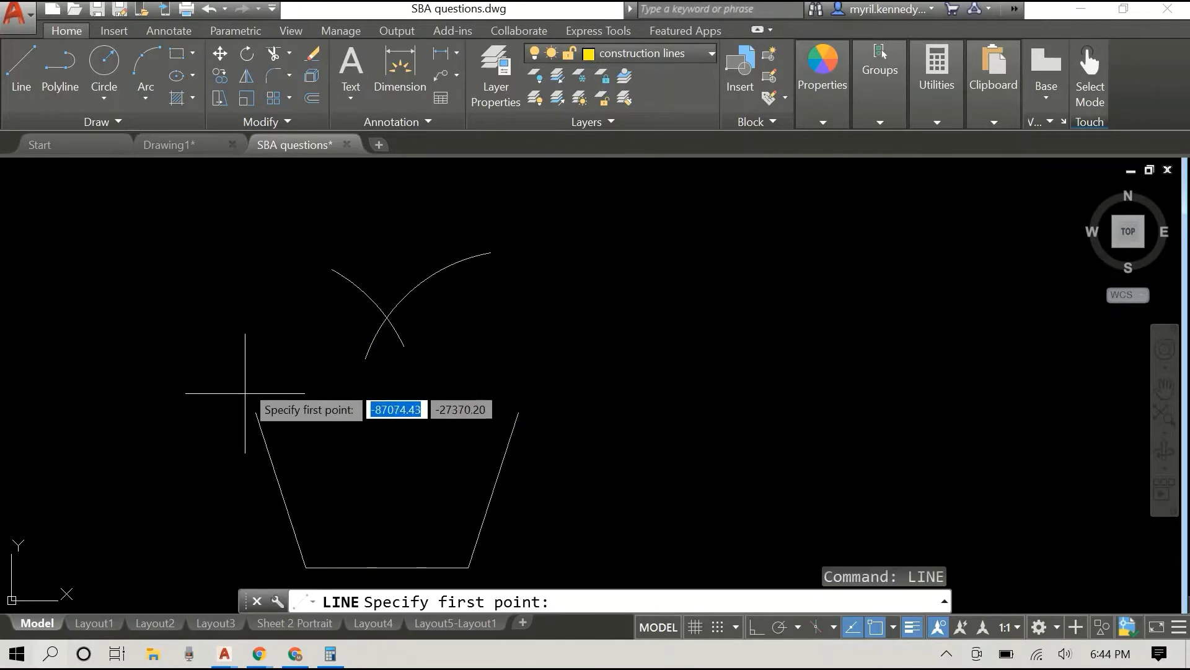
left_click(256, 412)
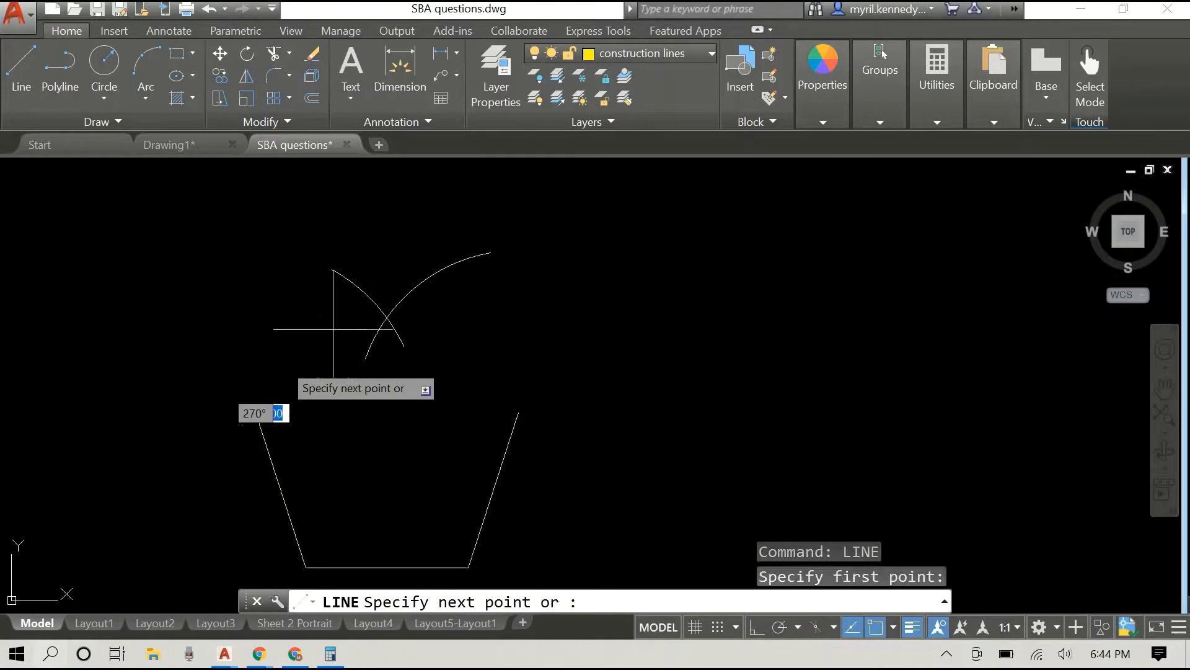
left_click(387, 316)
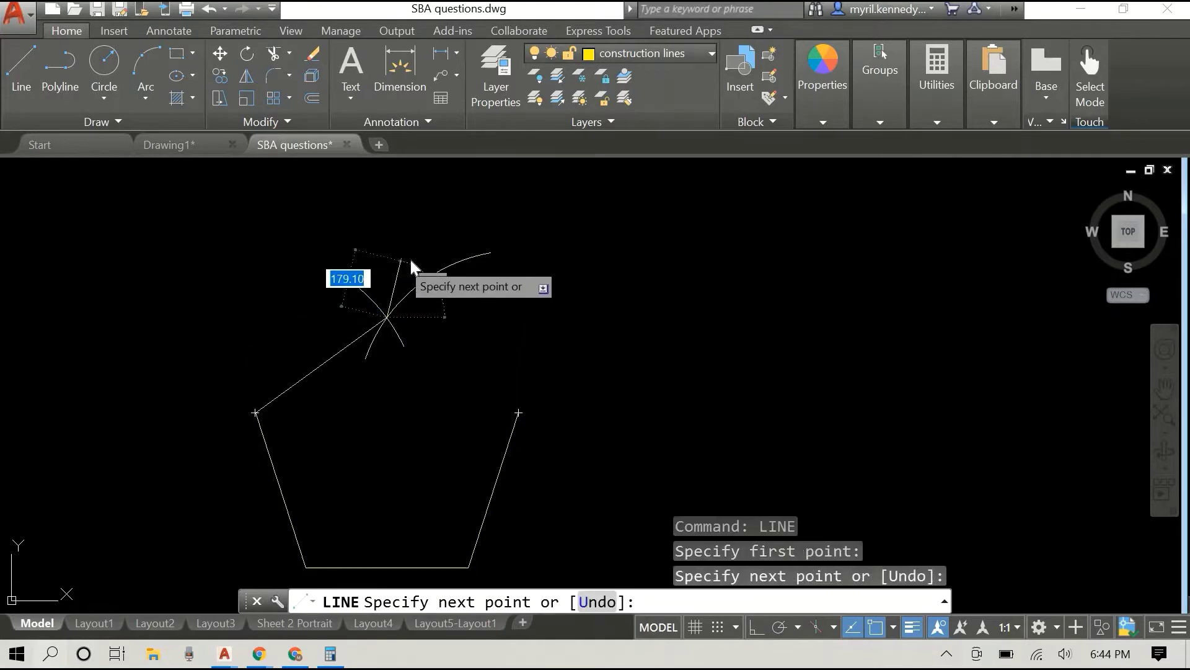
right_click(412, 261)
left_click(415, 270)
Close the pentagon with a line from the right slanted side's upper end to the intersection of the two arcs.
right_click(537, 336)
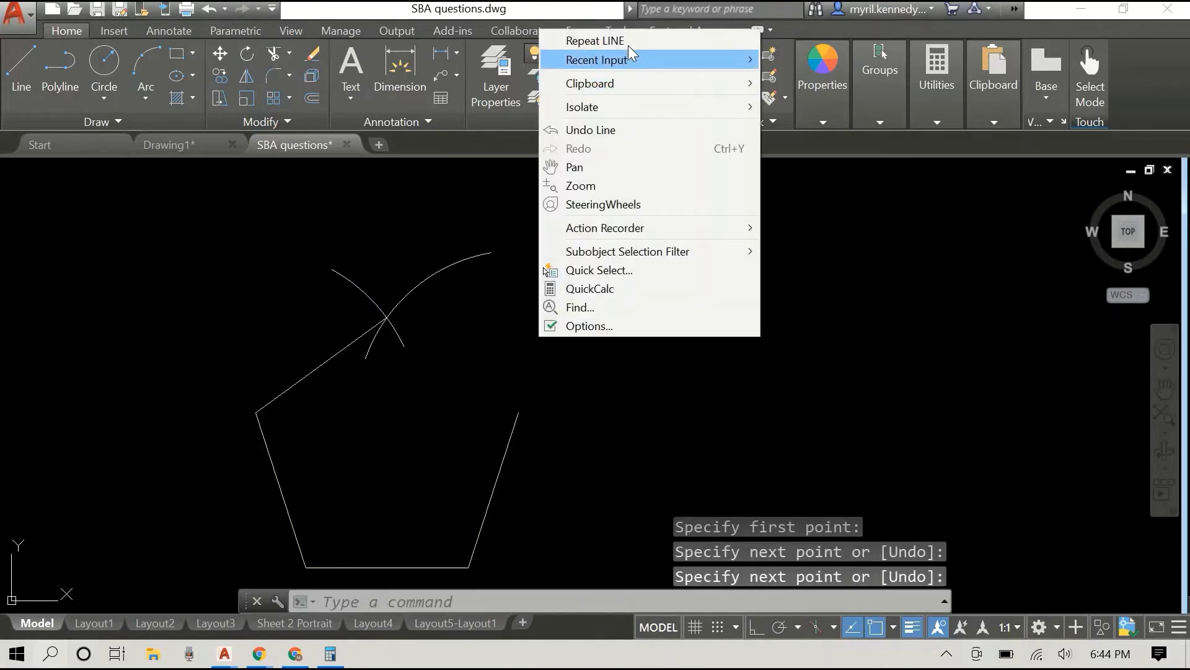
left_click(628, 39)
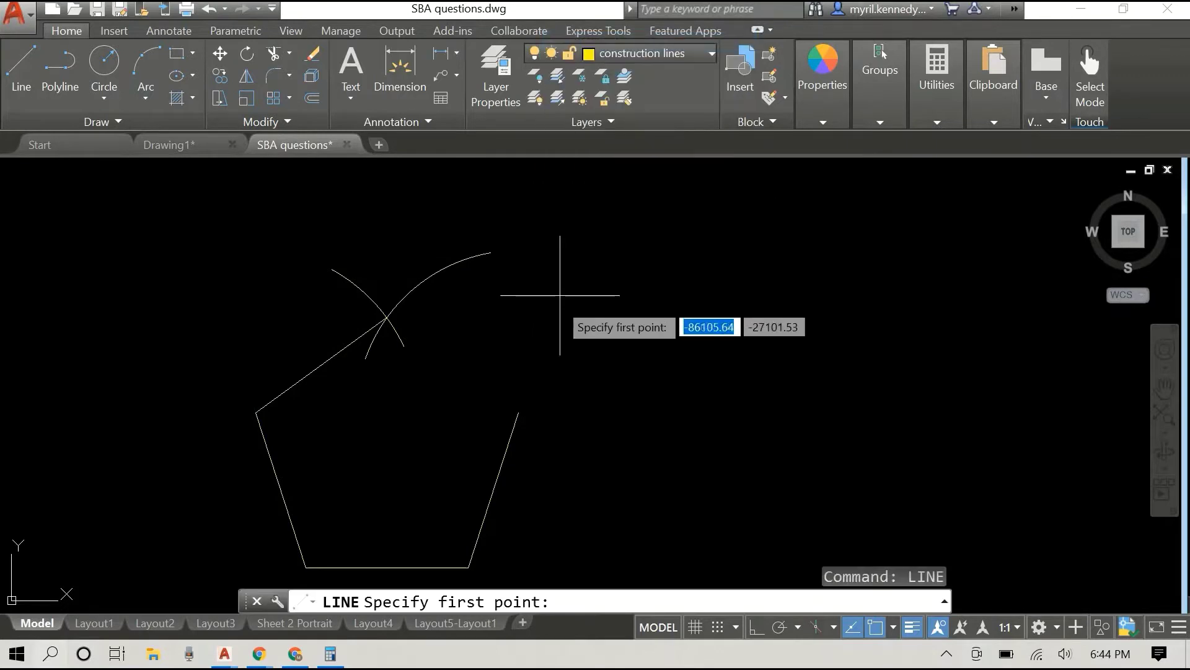
left_click(518, 413)
scroll(347, 335, "up", 5)
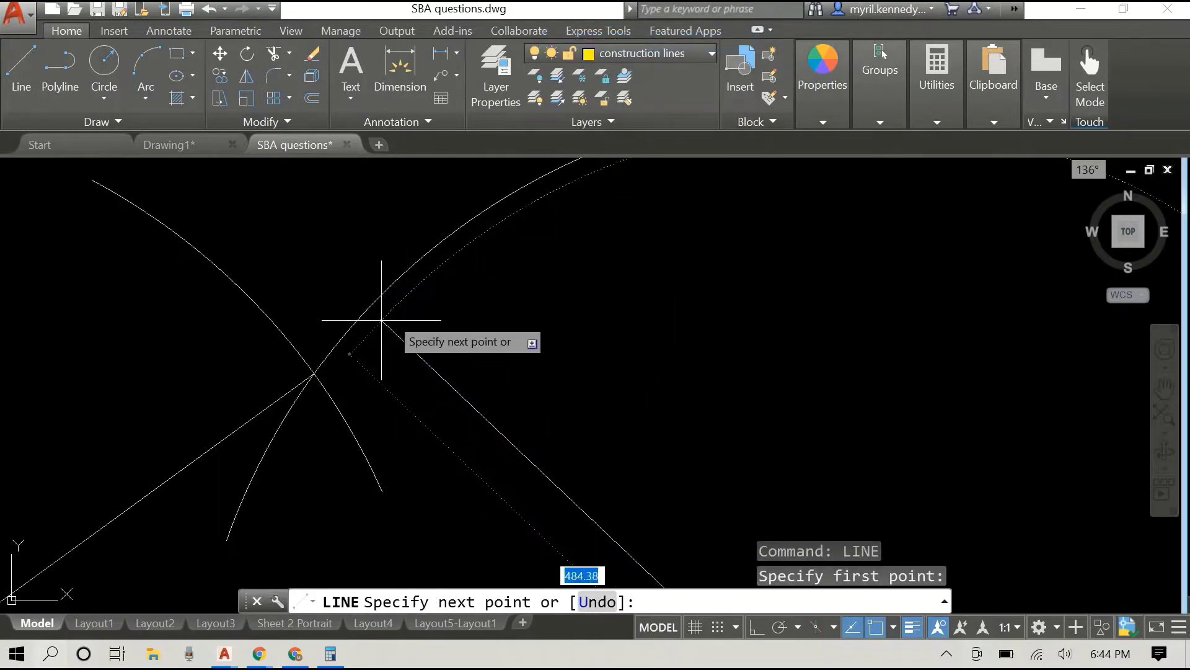
left_click(314, 372)
right_click(648, 308)
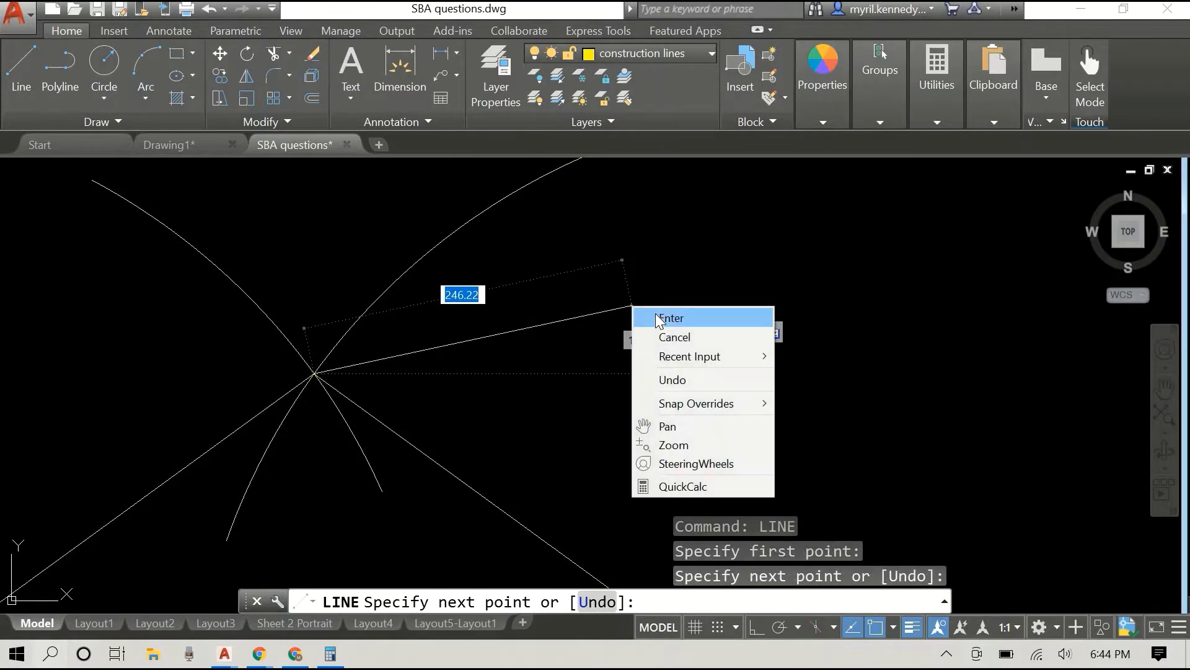
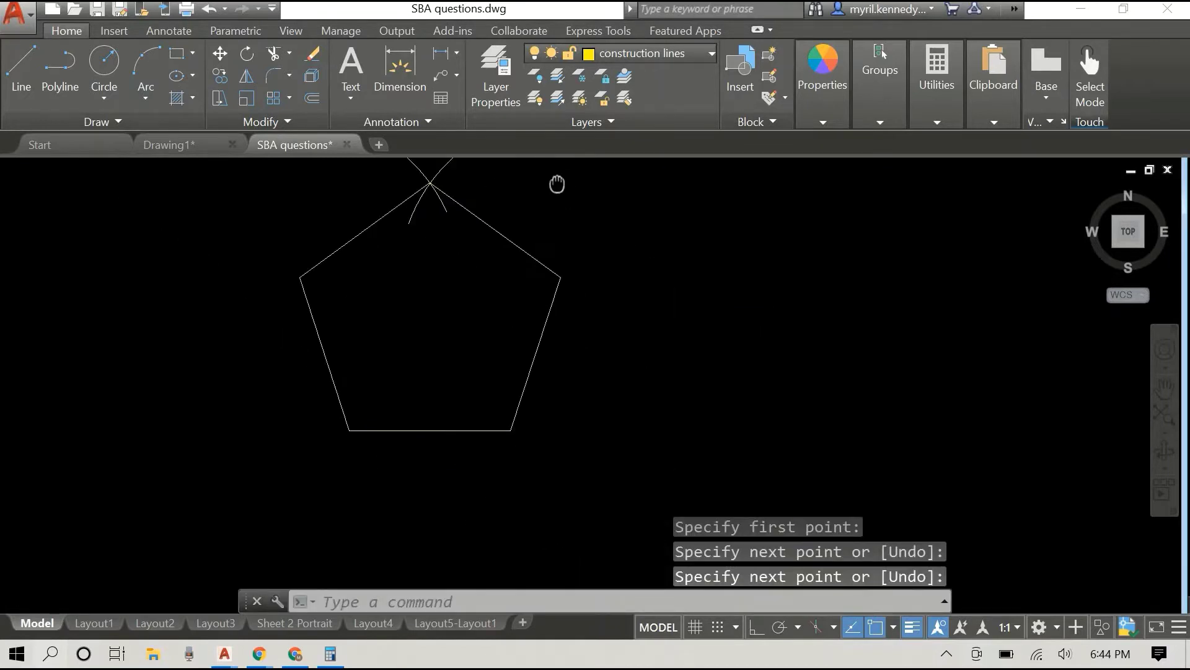
Check the lengths of the pentagon's two upper sides in their quick properties, and clear the selection.
middle_click_drag(661, 253, 630, 329)
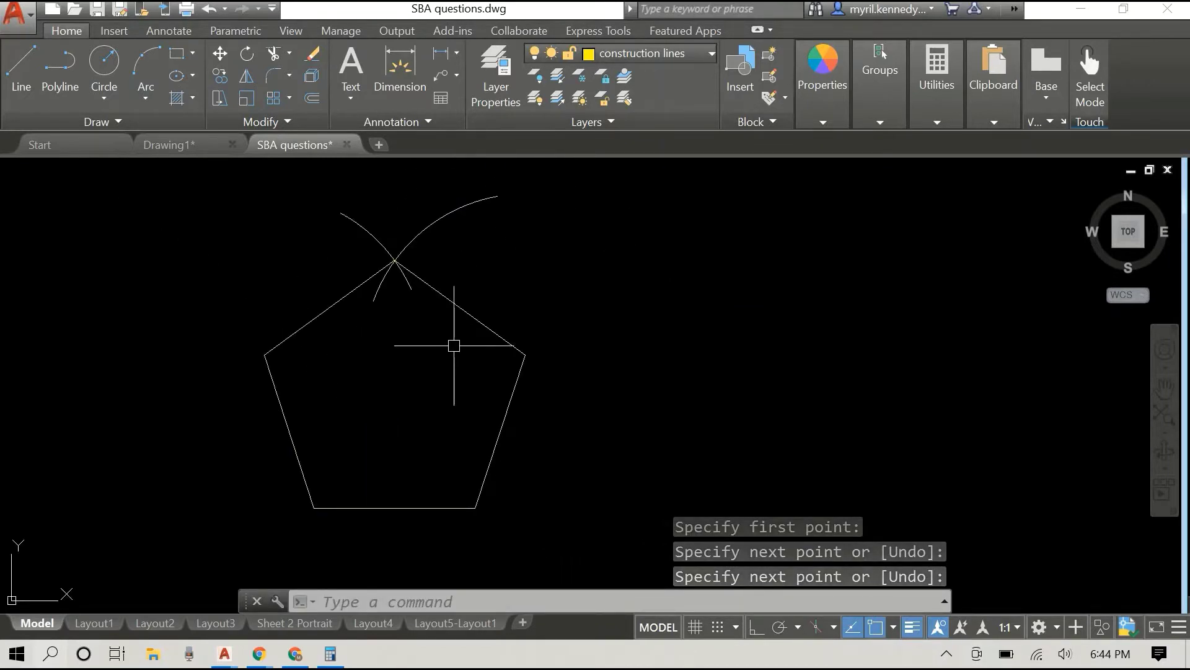
left_click(474, 323)
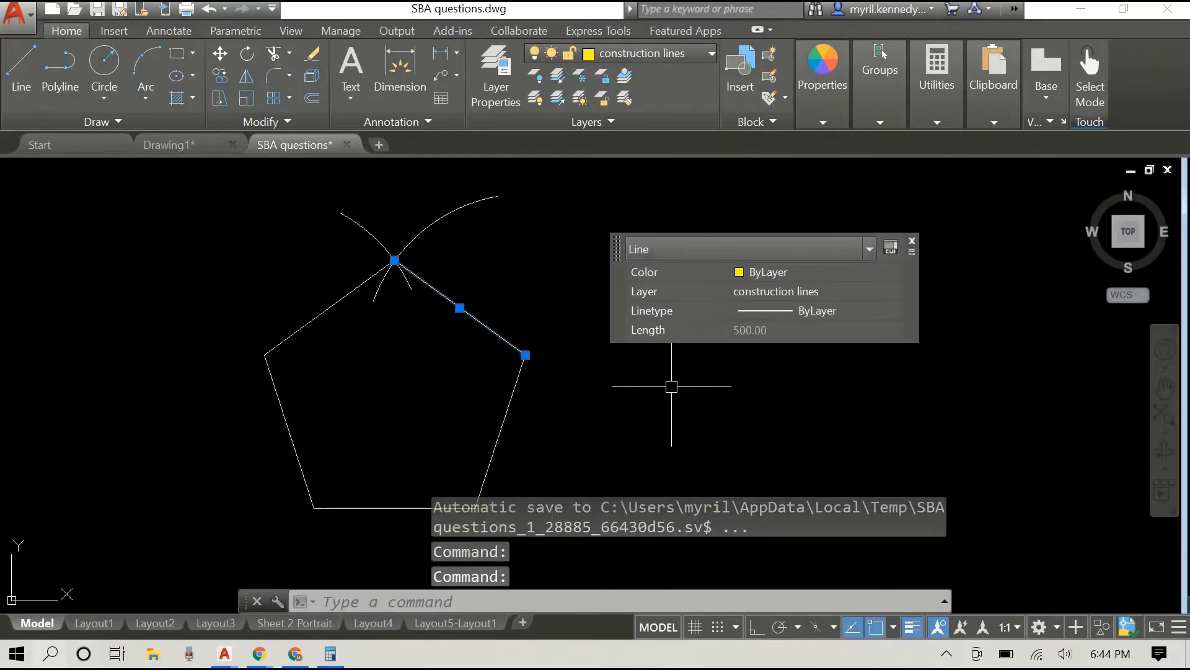
left_click(912, 242)
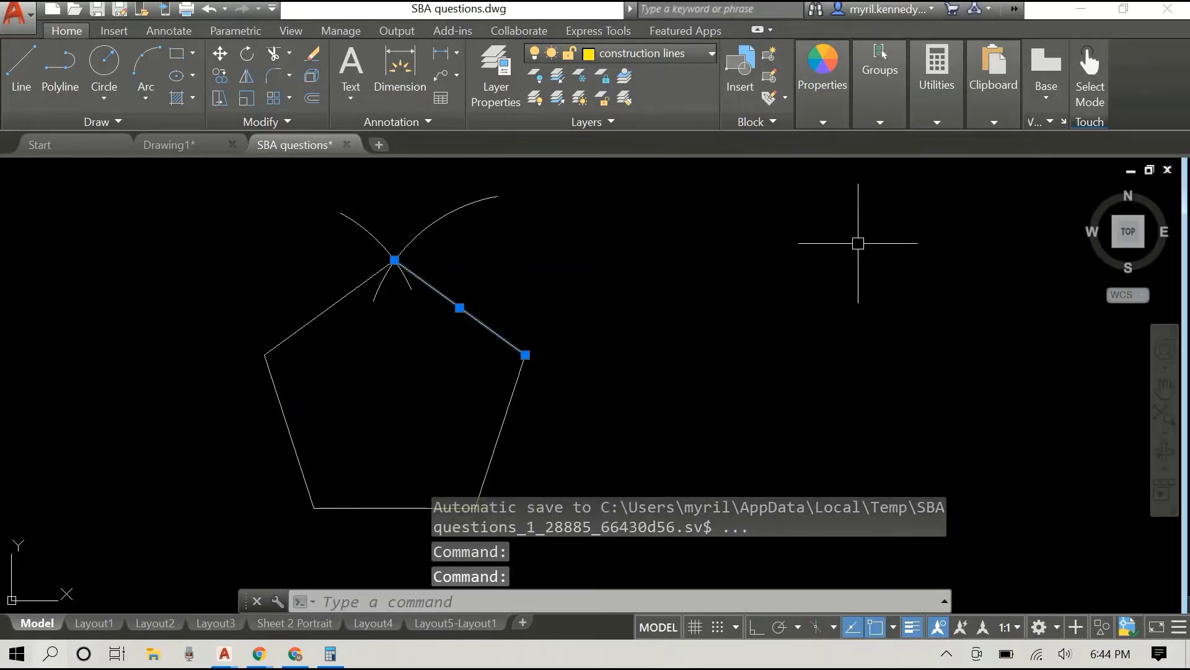
left_click(318, 314)
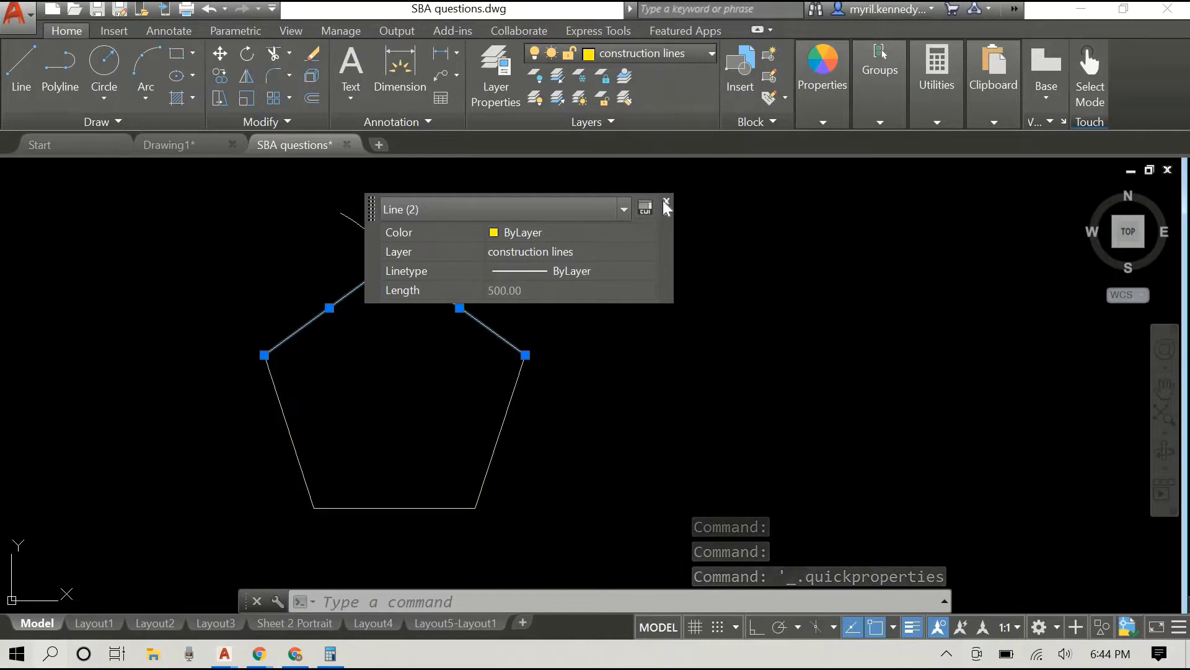
key("Escape")
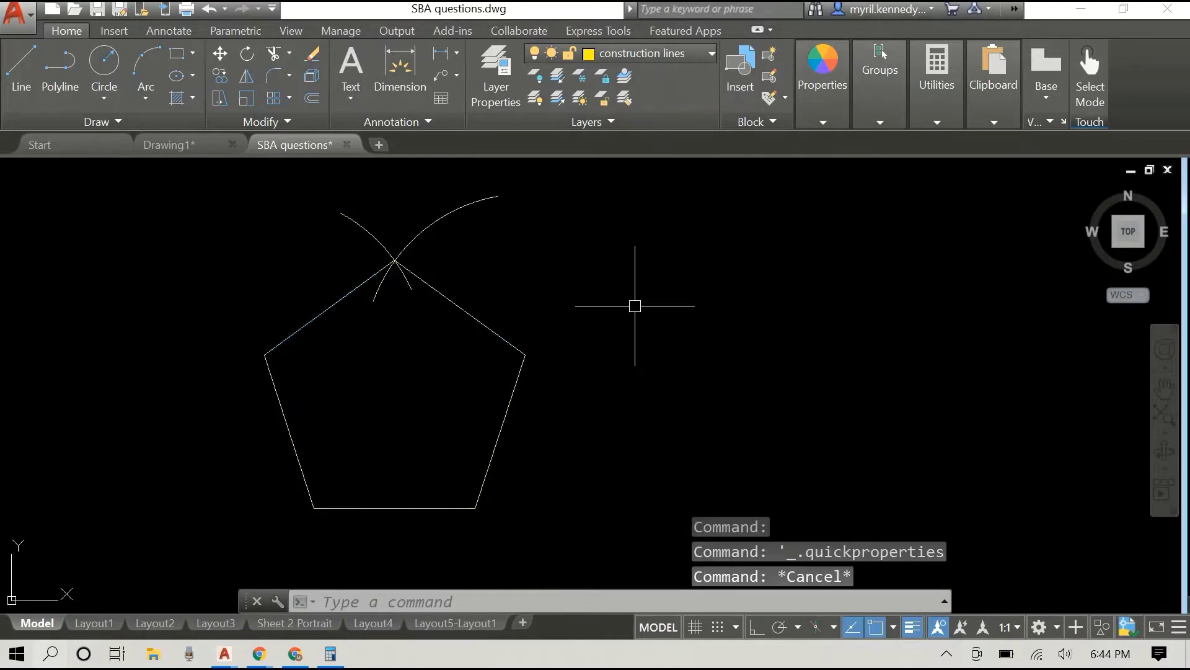
With Ortho on, draw a horizontal line extending rightward from the pentagon's lower right corner.
middle_click_drag(716, 322, 583, 324)
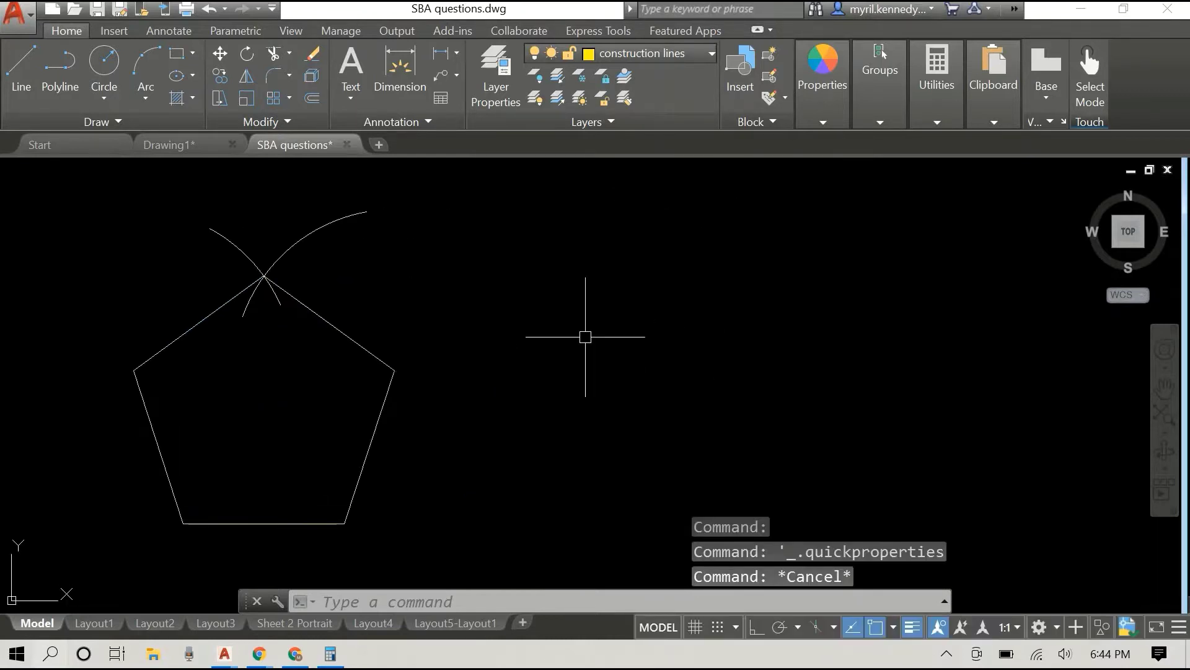
scroll(598, 333, "down", 2)
type("LINE")
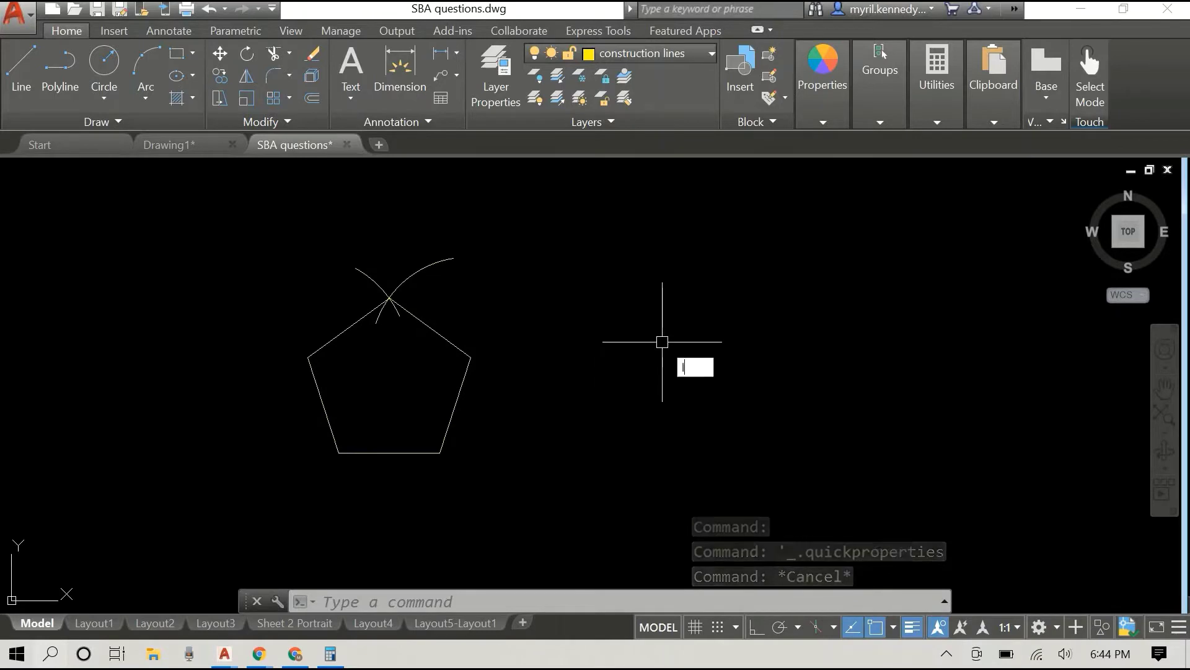
key("Return")
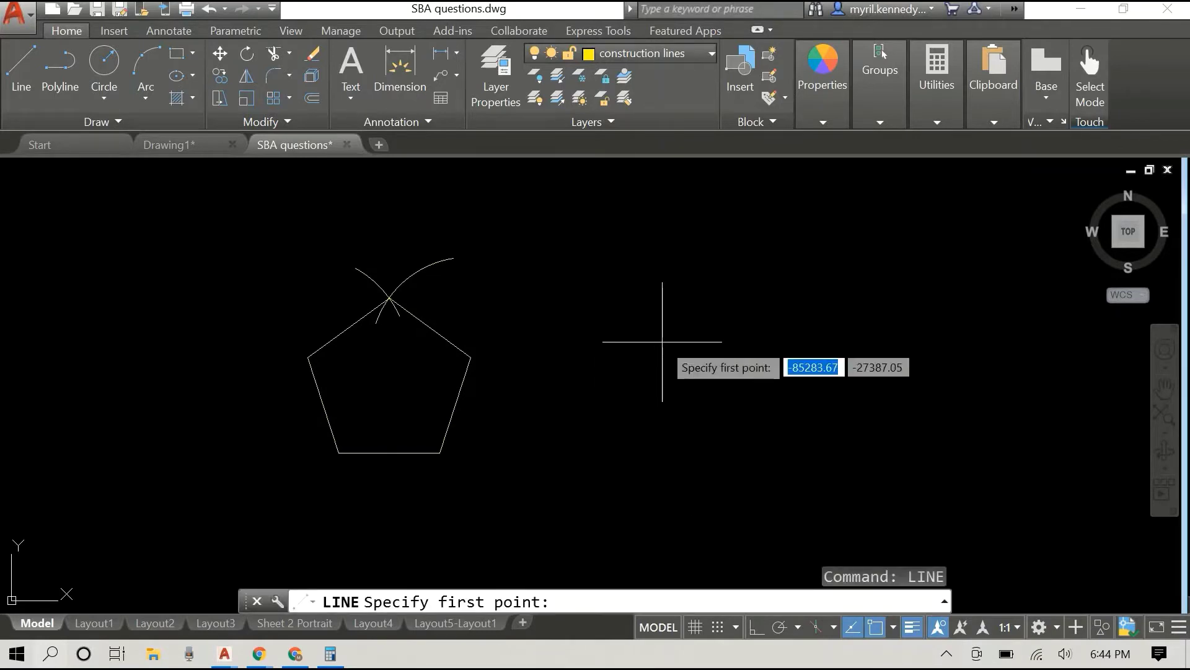
key("F8")
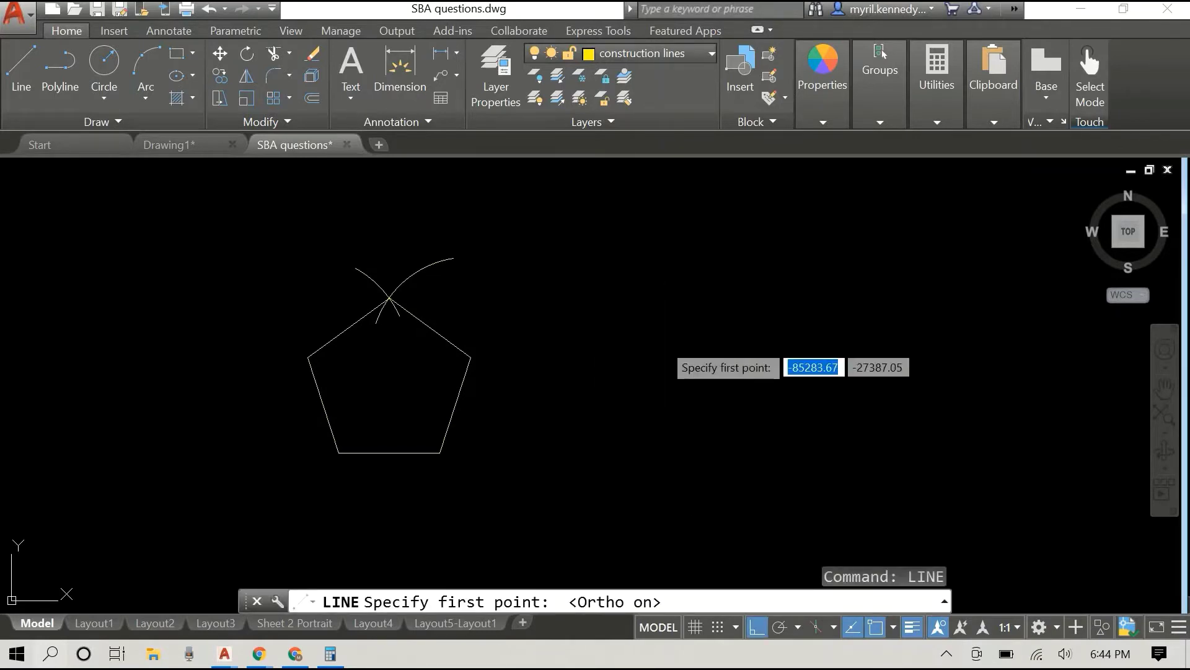
left_click(440, 452)
left_click(737, 419)
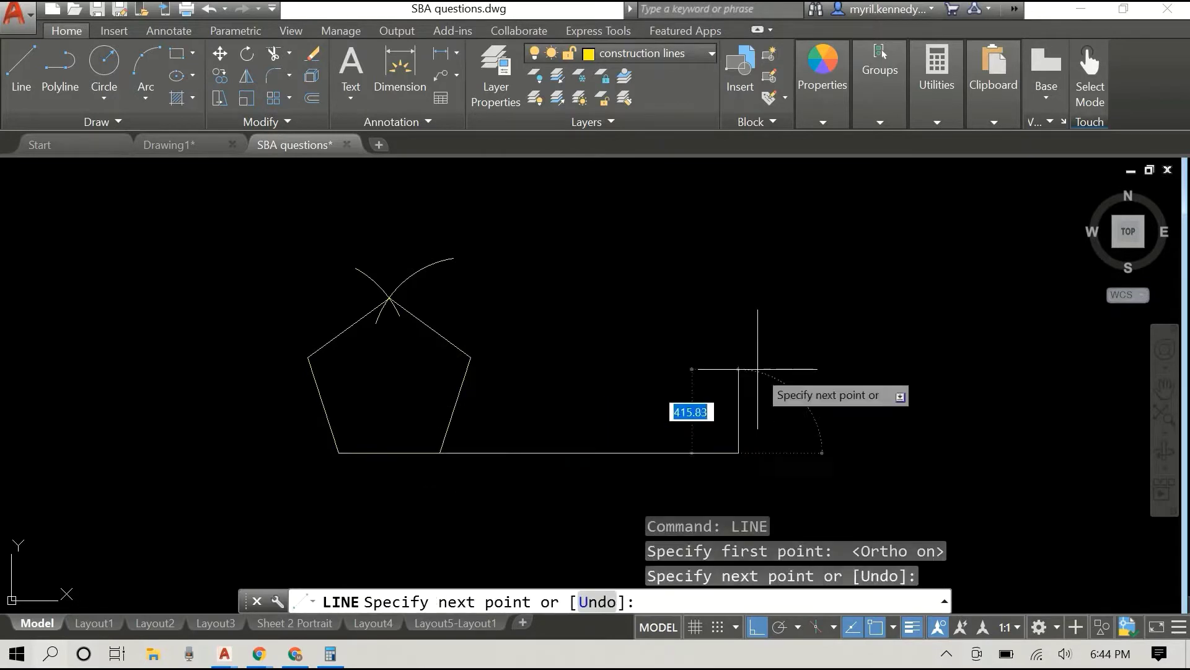
key("Escape")
Draw a horizontal base line 500 long continuing rightward from the free end of the extension line.
middle_click_drag(911, 296, 742, 320)
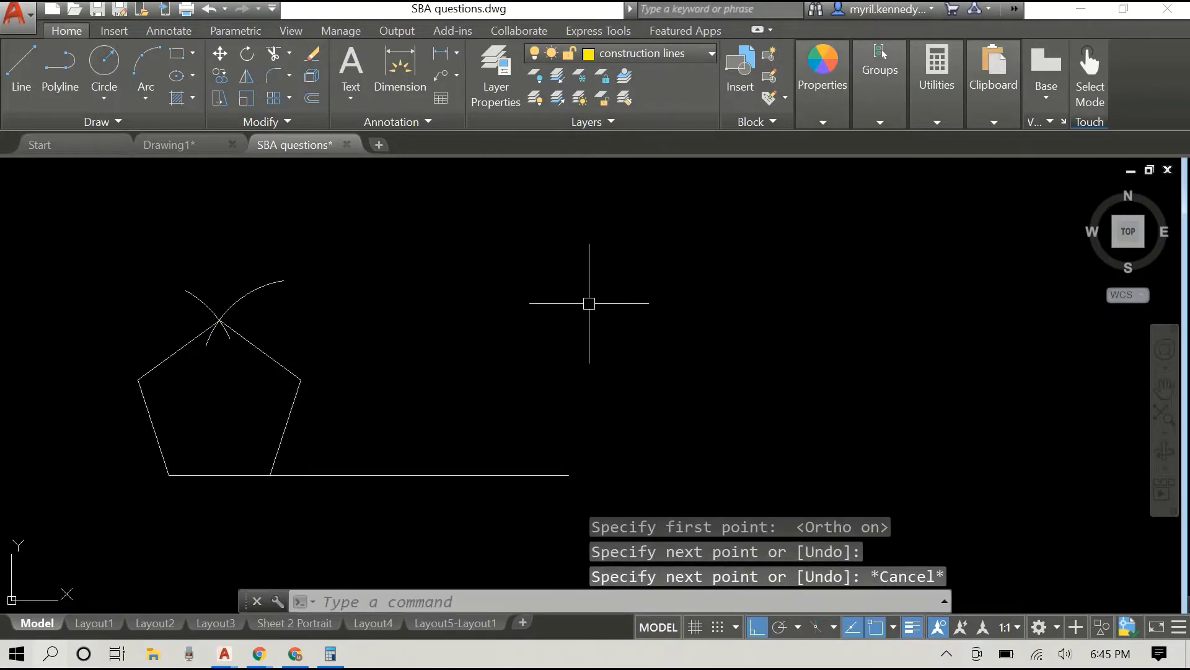
right_click(569, 304)
left_click(574, 314)
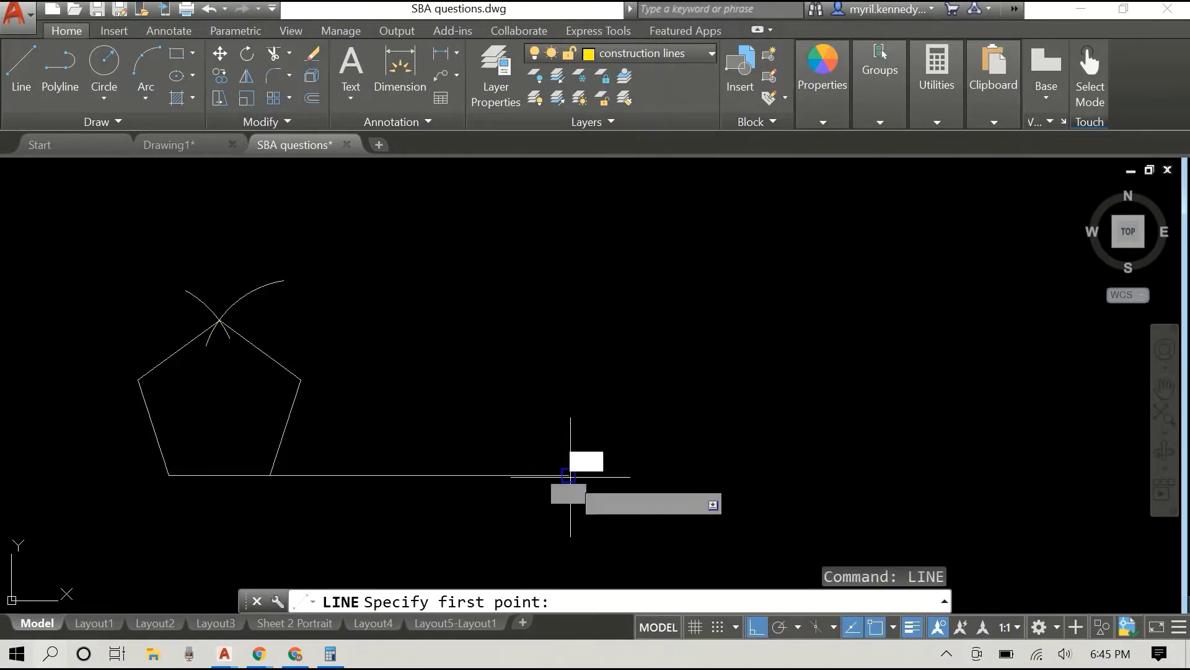
left_click(568, 475)
type("500")
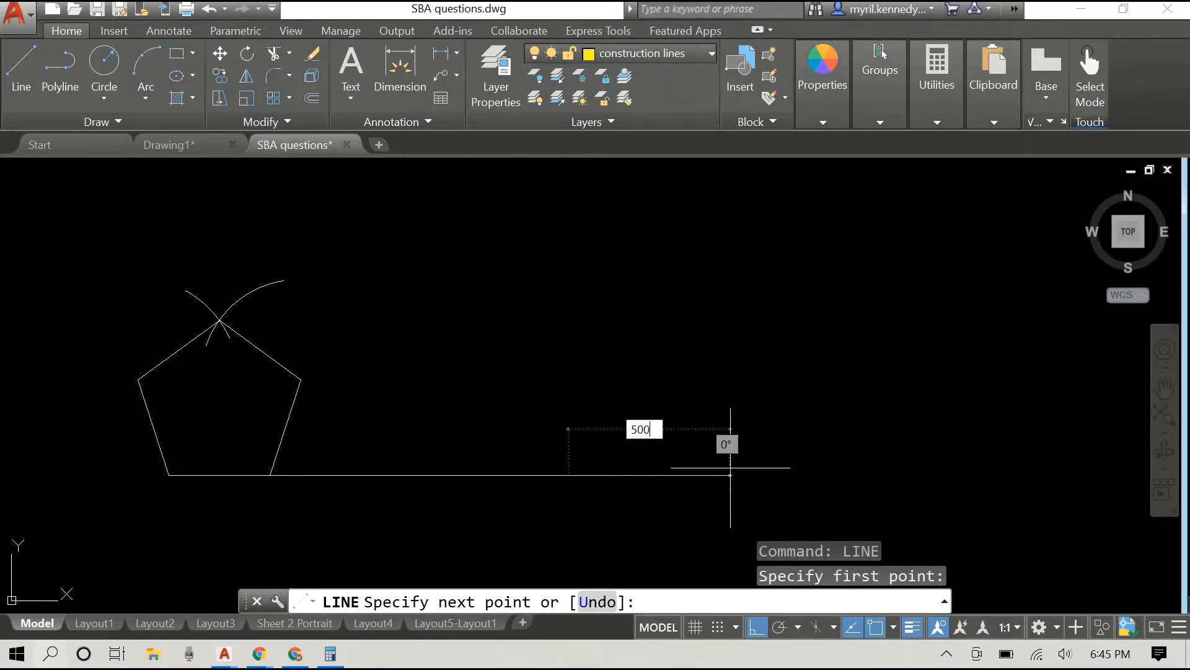
key("Return")
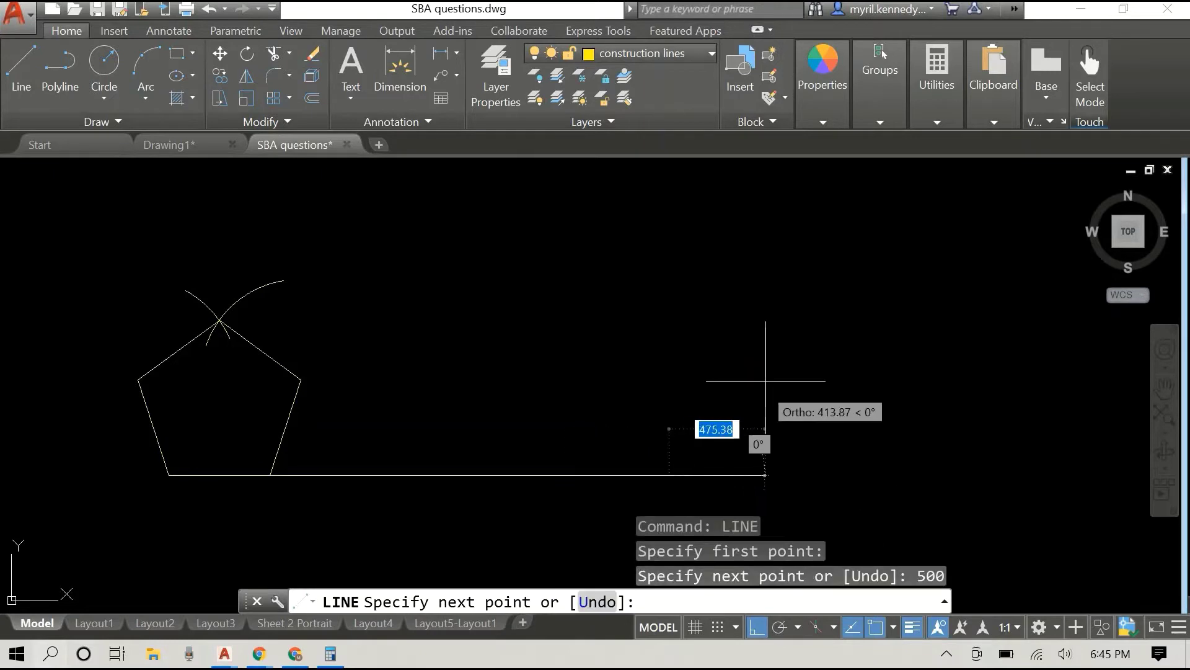
right_click(768, 377)
left_click(785, 390)
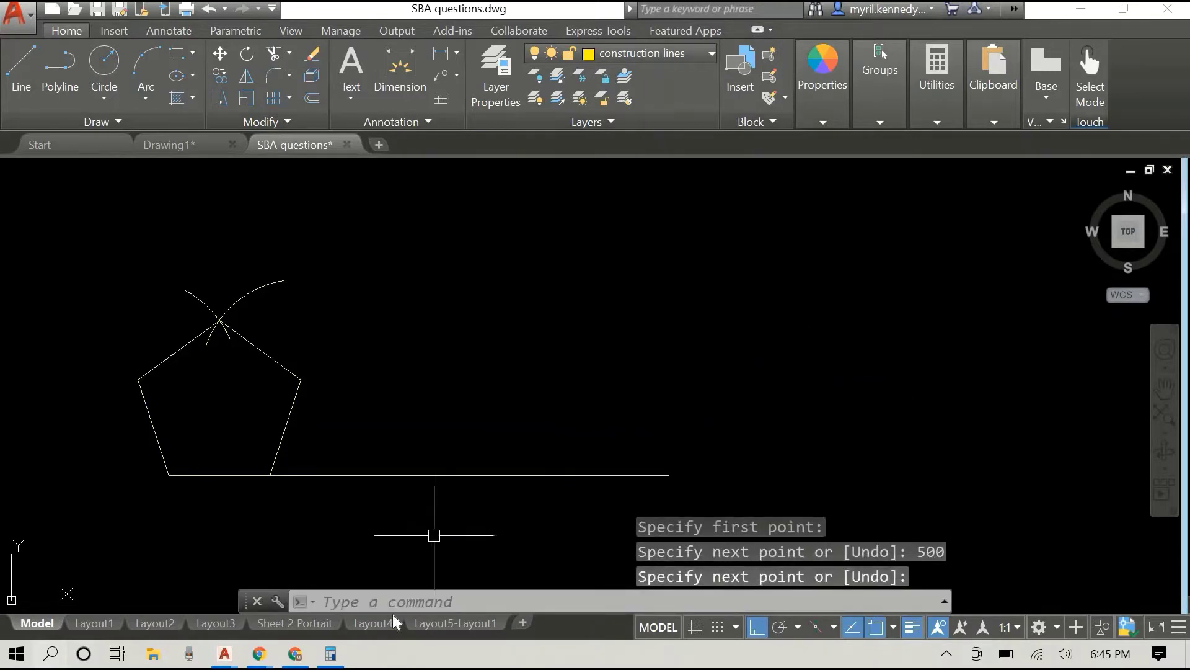
Switch to Calculator, divide 360 by 6 for a hexagon's exterior angle, and return to the AutoCAD drawing.
left_click(333, 655)
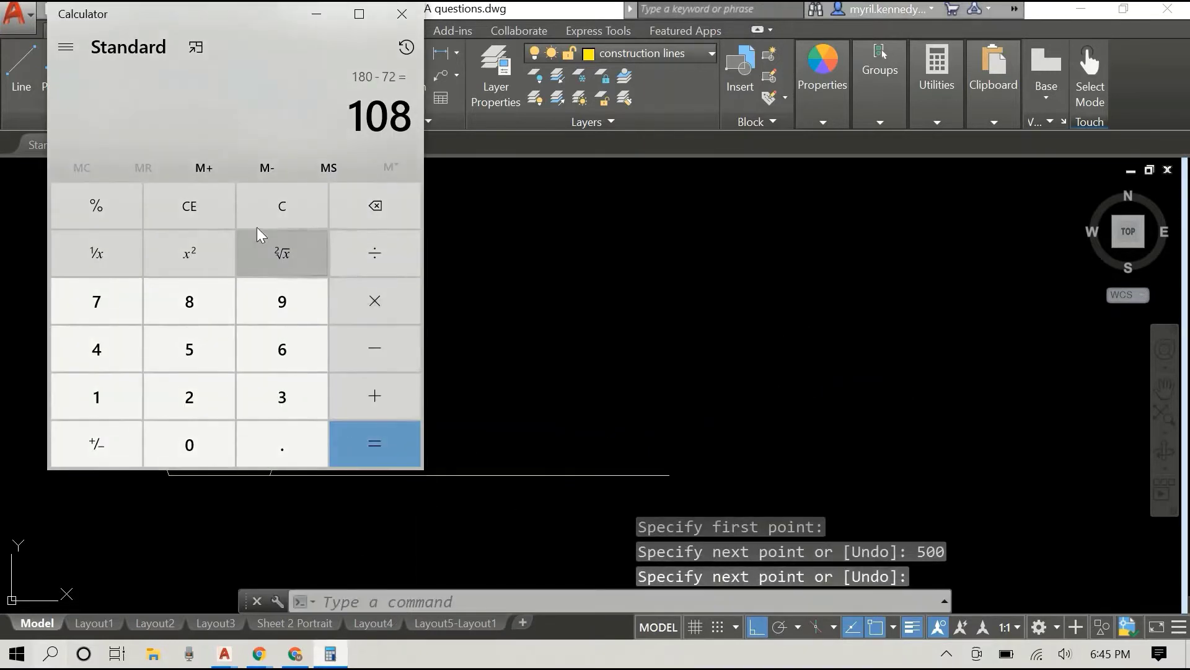
left_click(264, 209)
type("360")
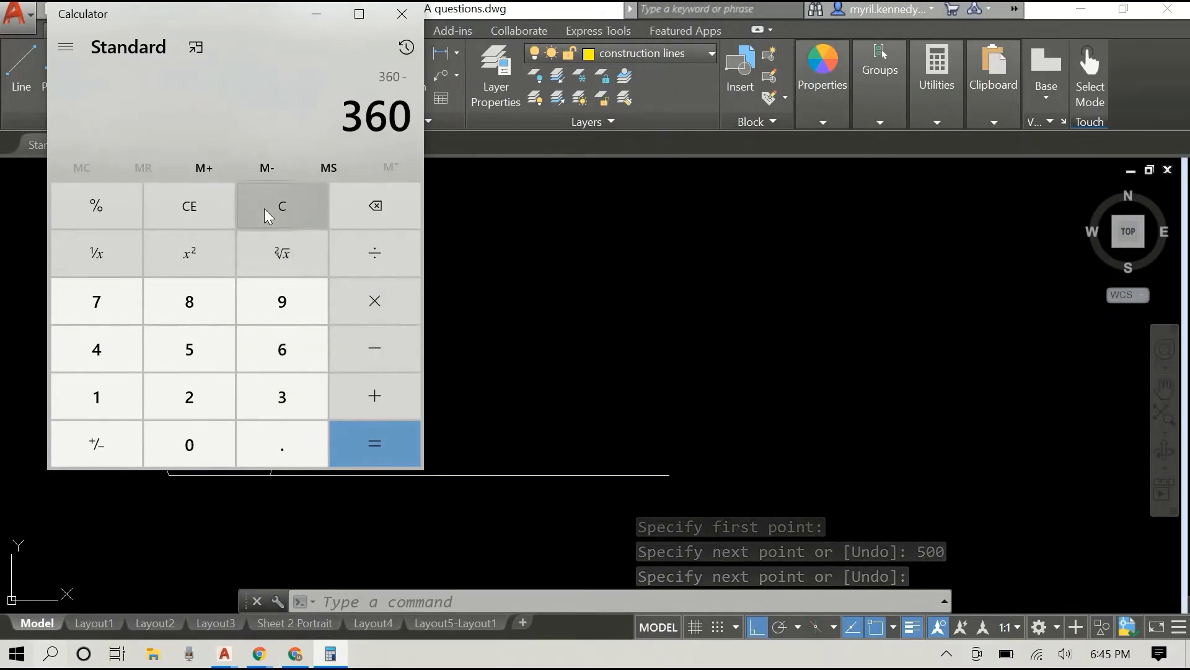
key("slash")
type("60")
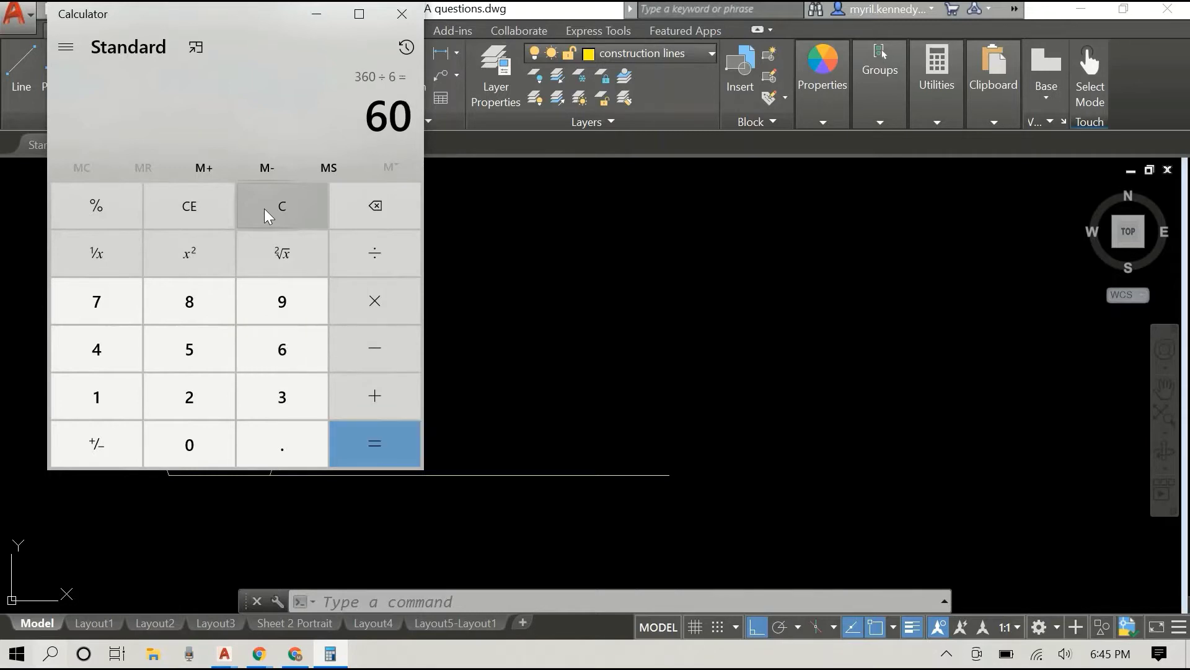
key("Return")
key("alt+Tab")
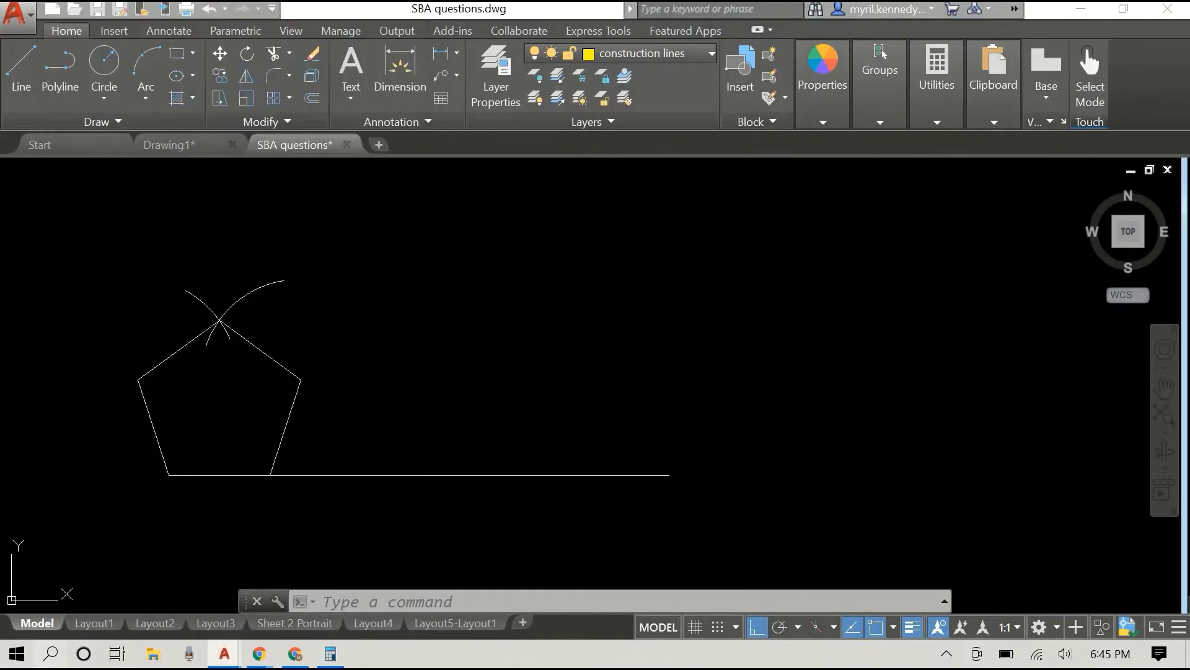
With Ortho off, draw the hexagon's lower right side from the base line's right end, 500 long at 60 degrees.
right_click(553, 332)
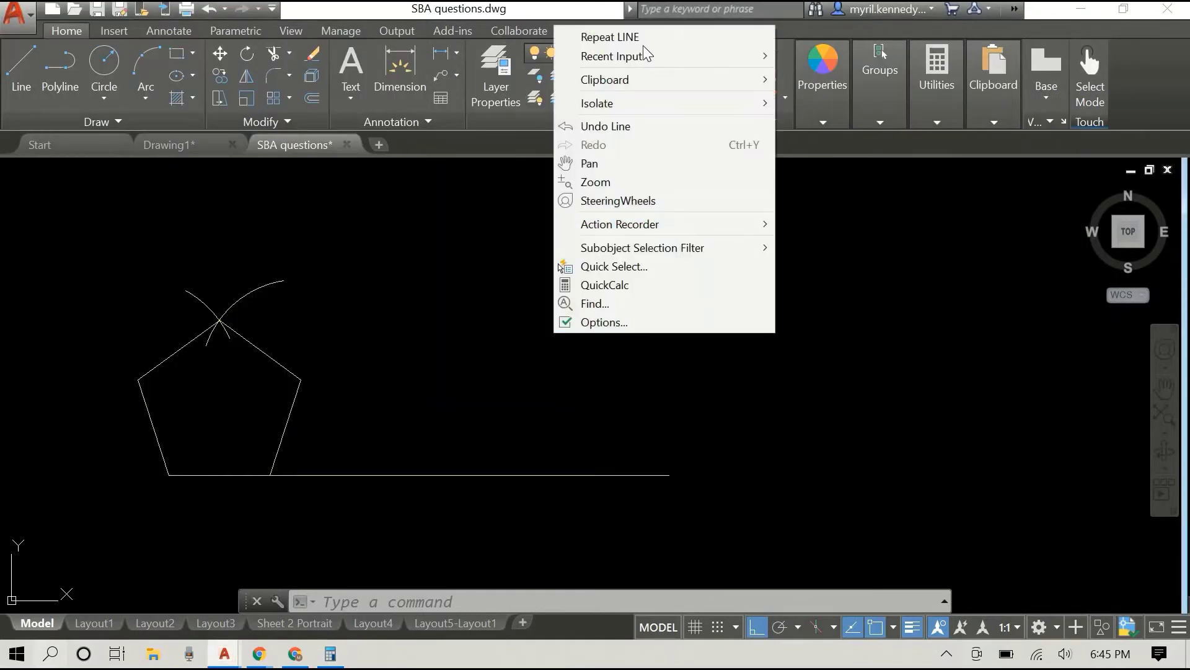
mouse_move(639, 57)
left_click(848, 54)
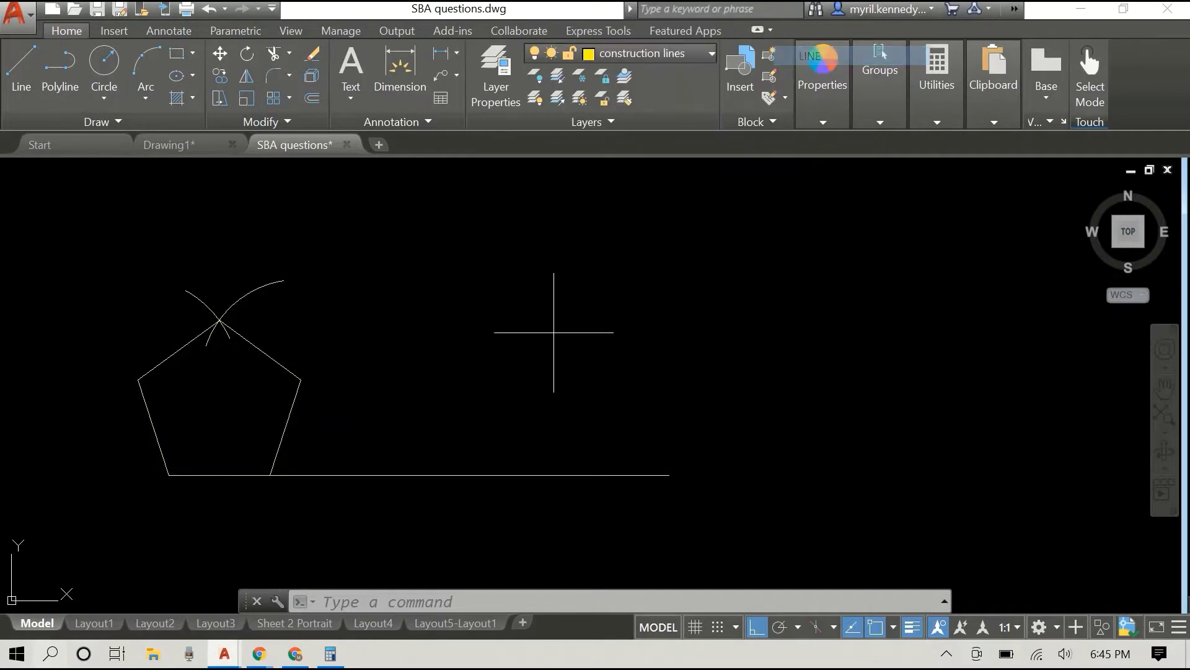
left_click(669, 476)
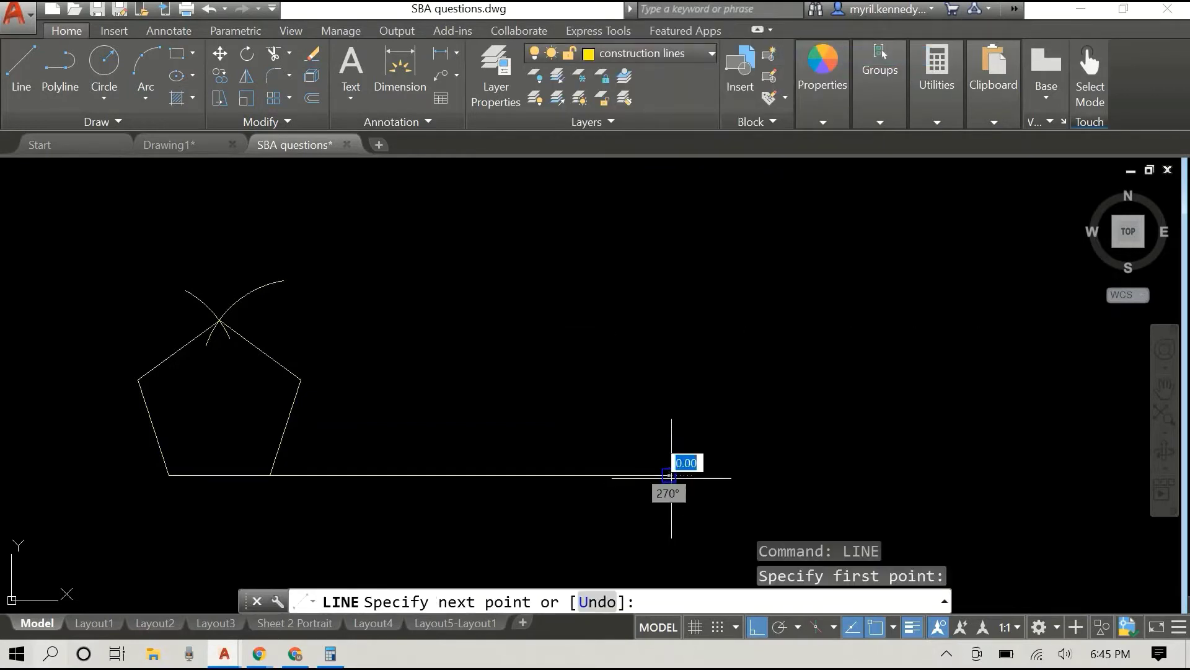
key("F8")
type("5")
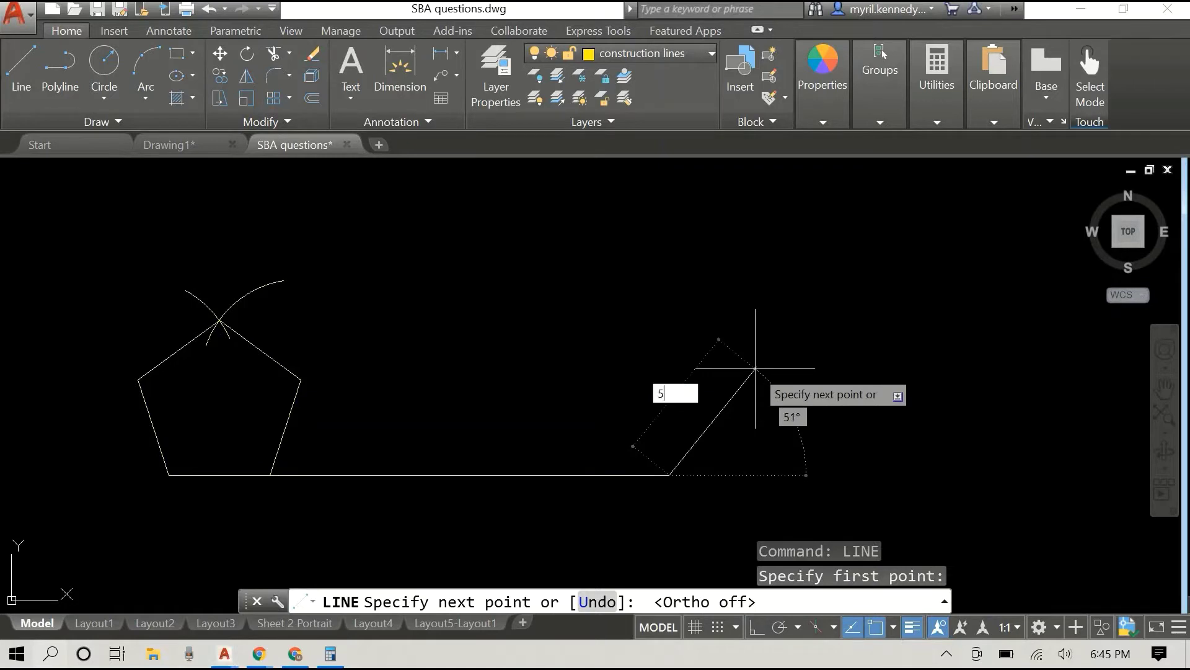
type("00")
key("Tab")
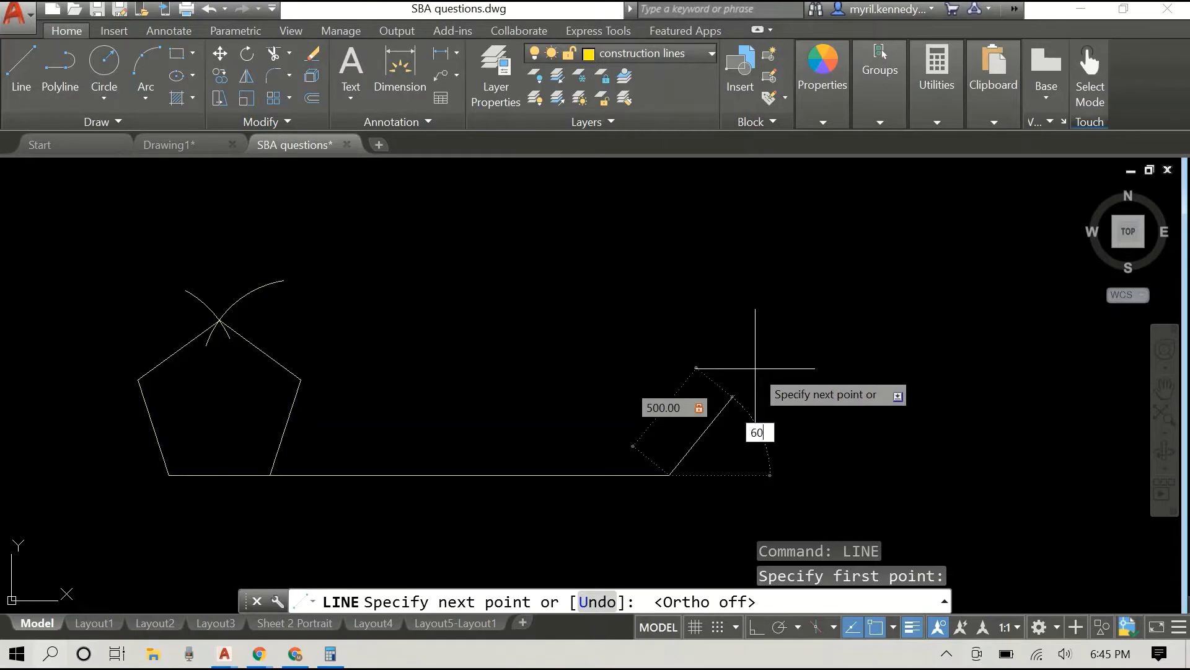
type("60")
key("Return")
right_click(830, 321)
left_click(885, 336)
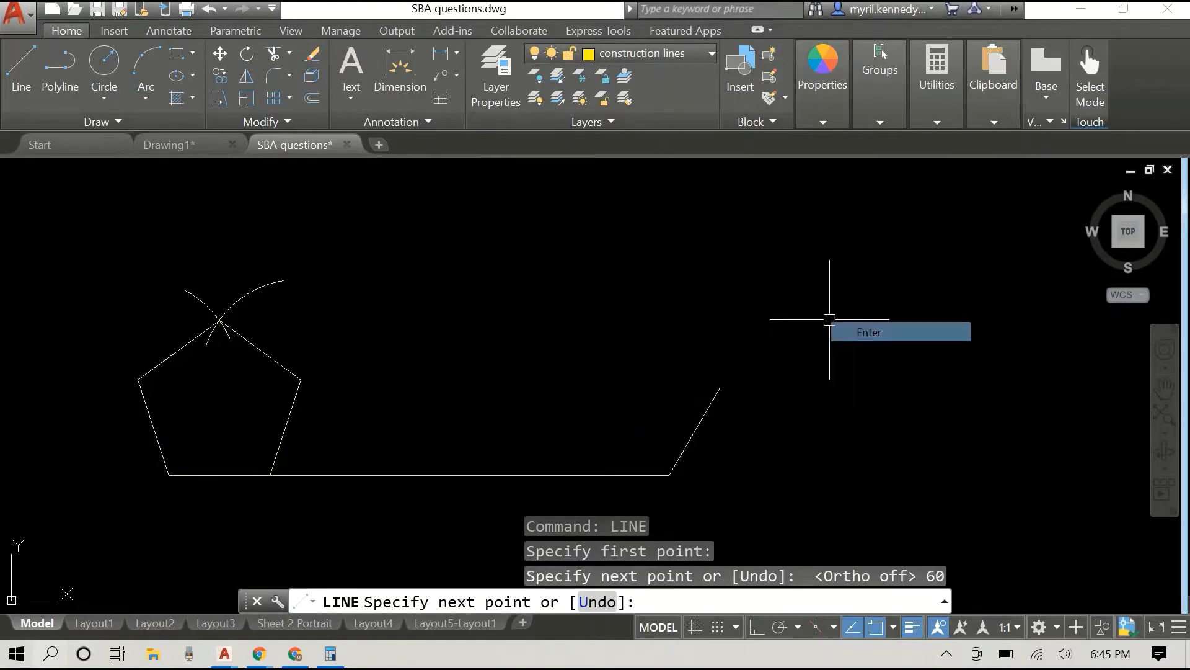
Draw the hexagon's lower left side from the base's left end, 500 long at 120 degrees.
right_click(617, 300)
left_click(631, 312)
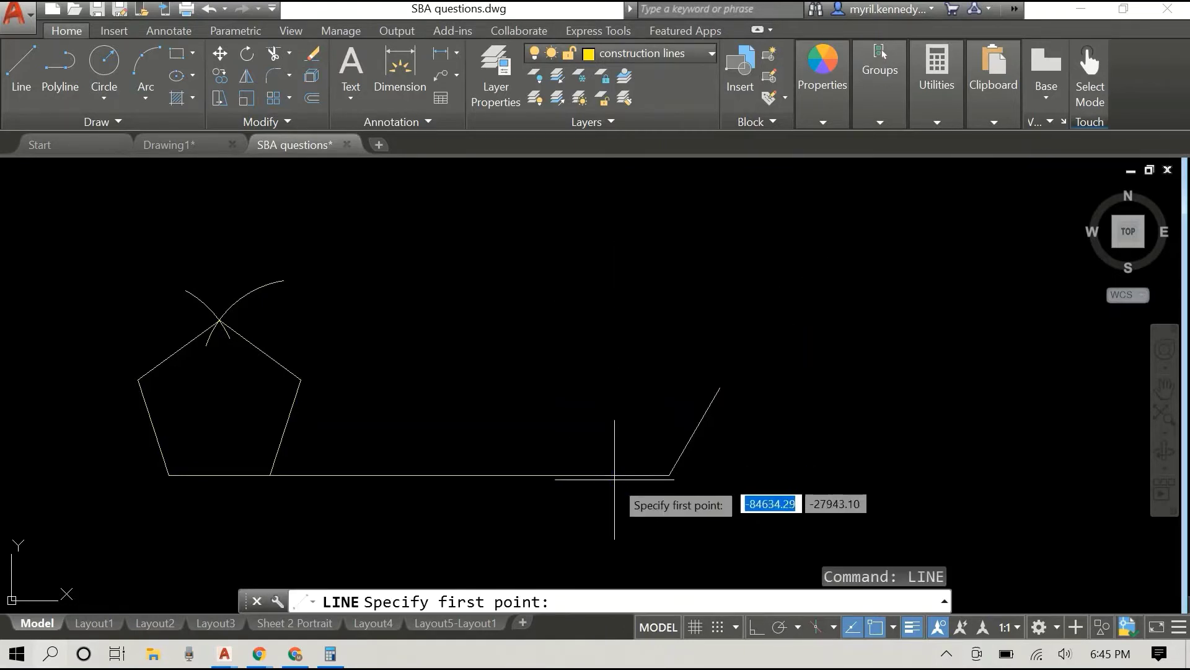
left_click(569, 474)
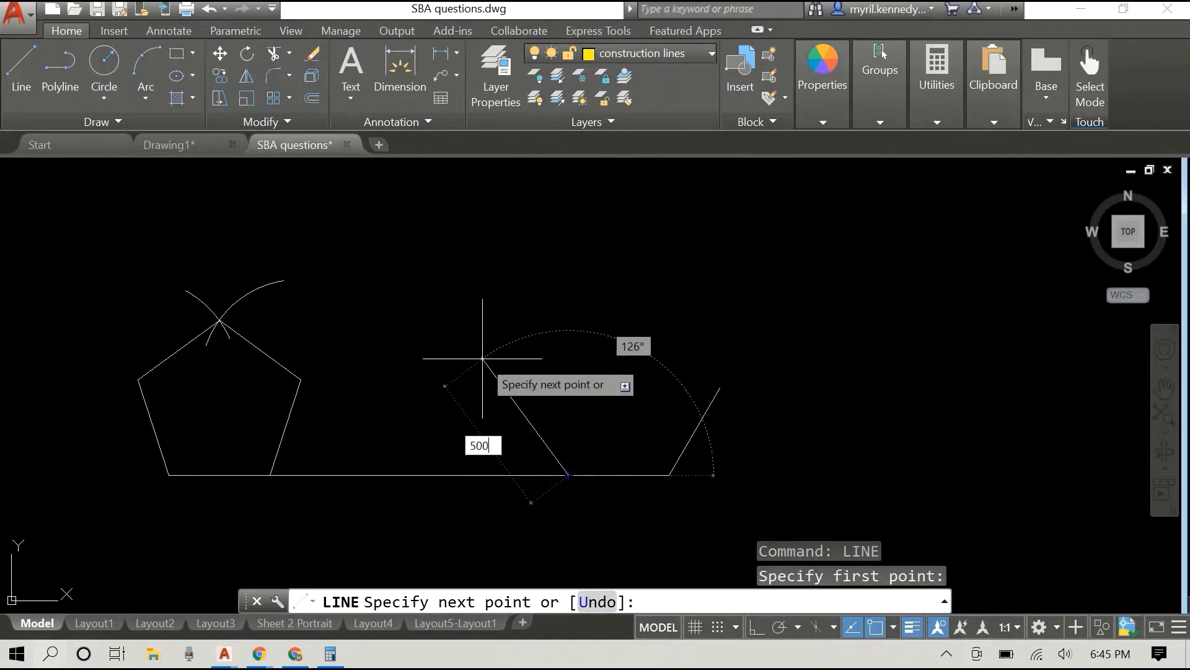
key("Tab")
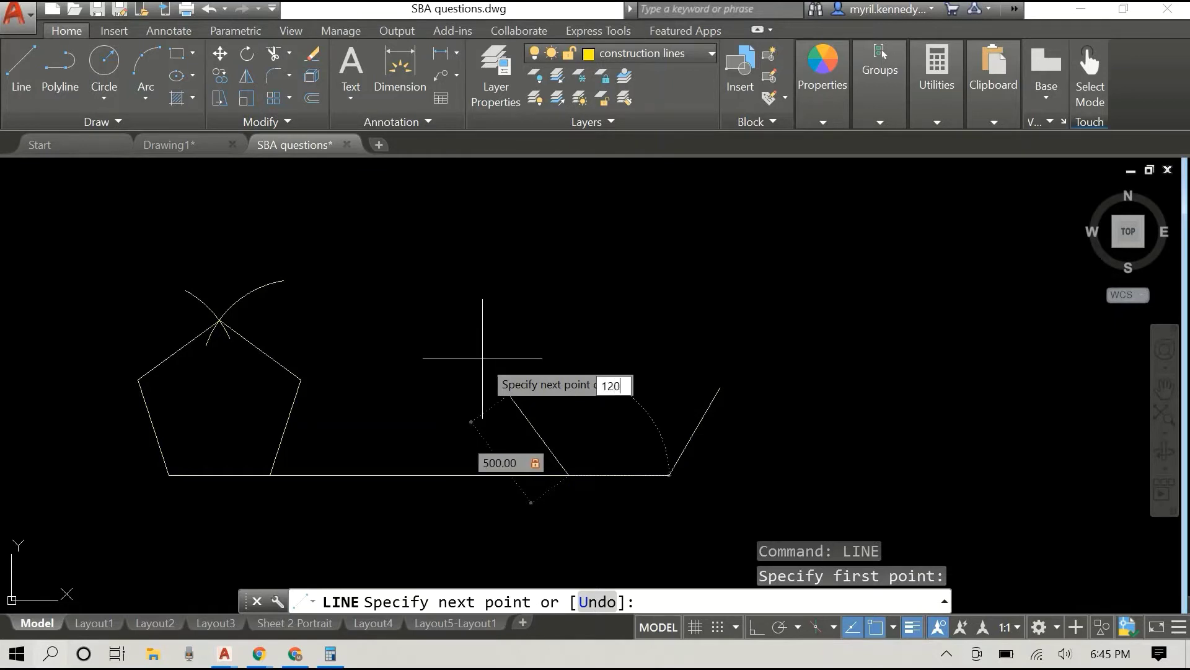
key("Return")
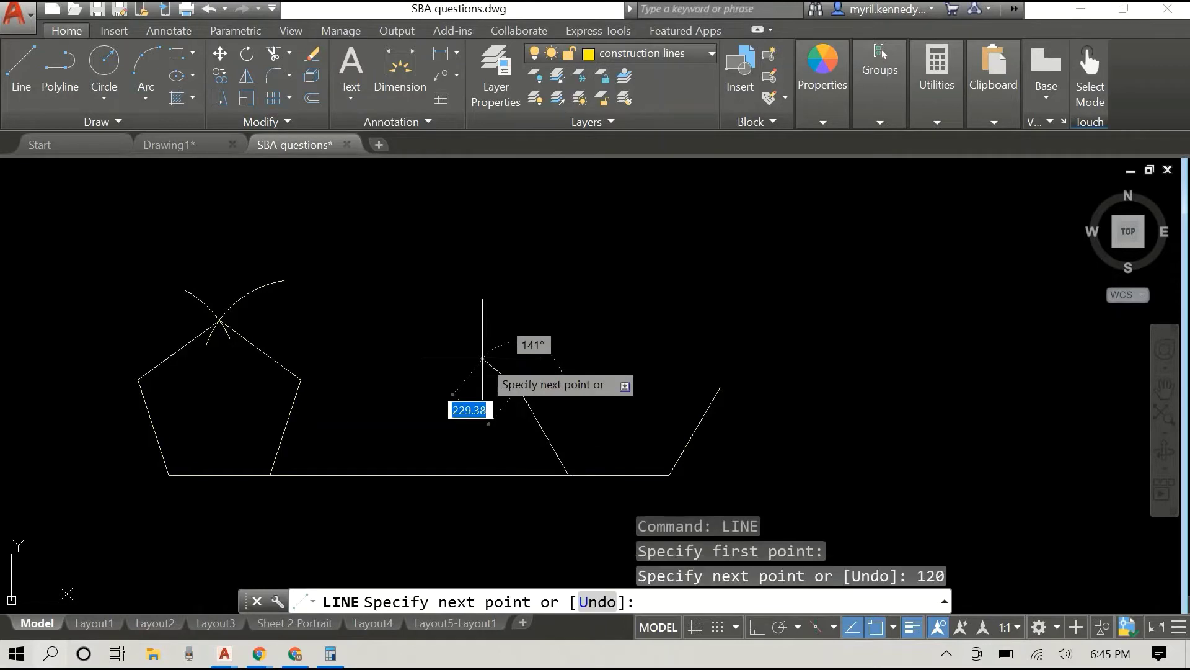
right_click(516, 308)
left_click(545, 320)
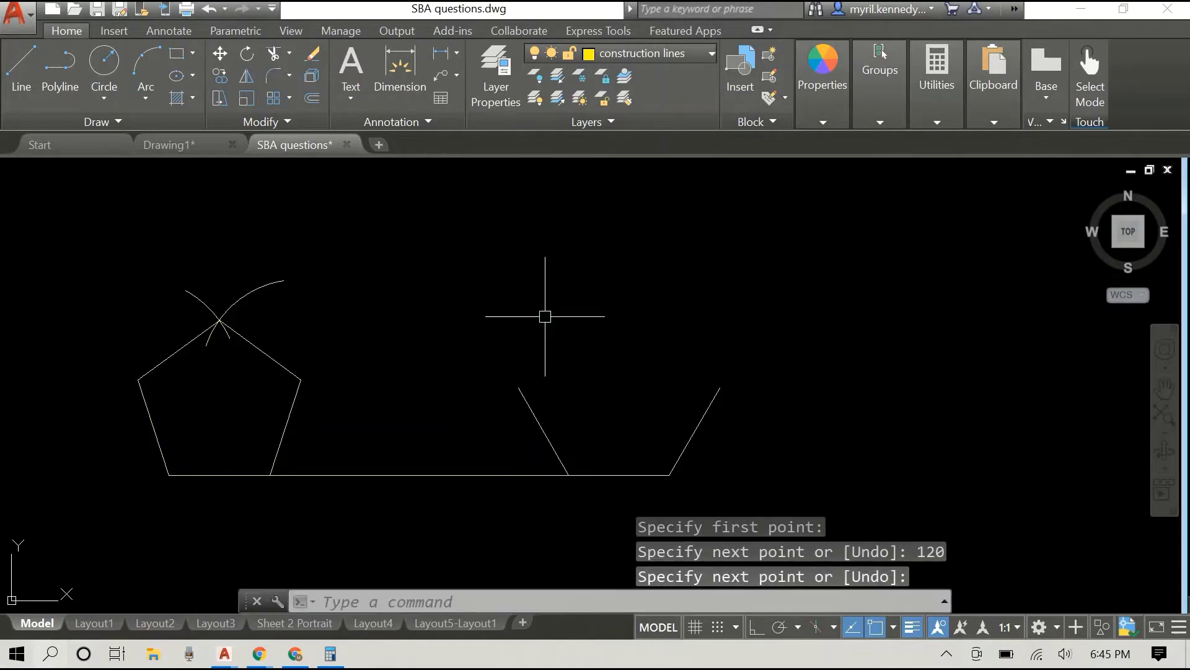
With Ortho off, draw the hexagon's upper right side from the lower right side's free end, 500 long at 120 degrees.
right_click(559, 307)
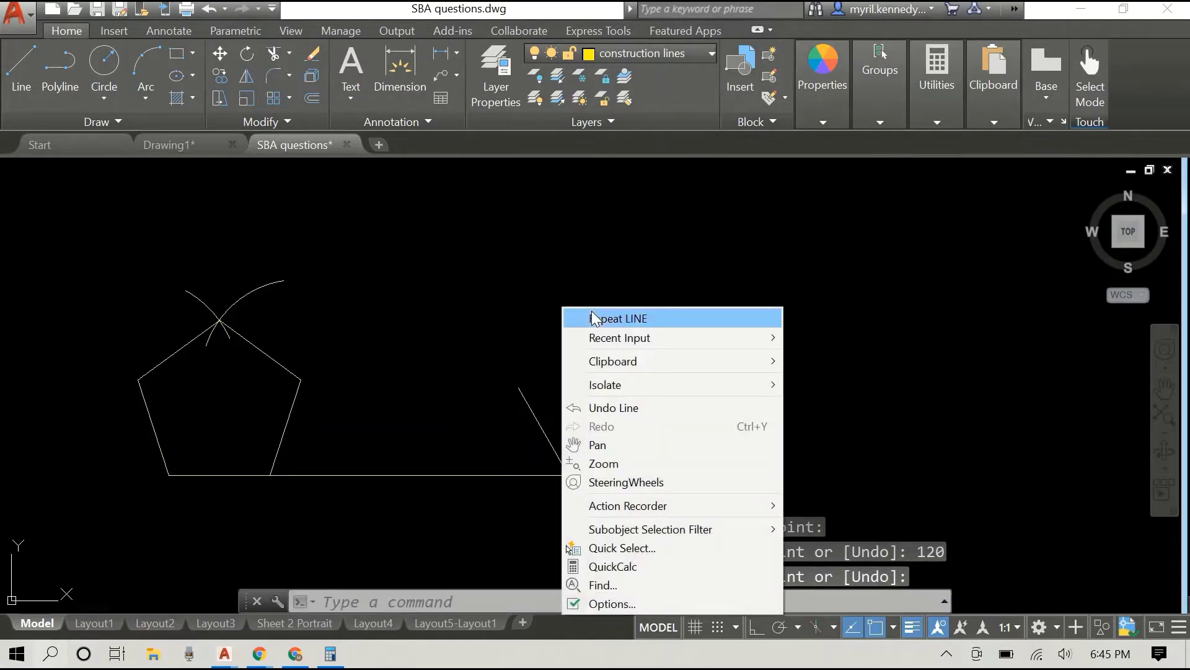
left_click(590, 317)
left_click(719, 388)
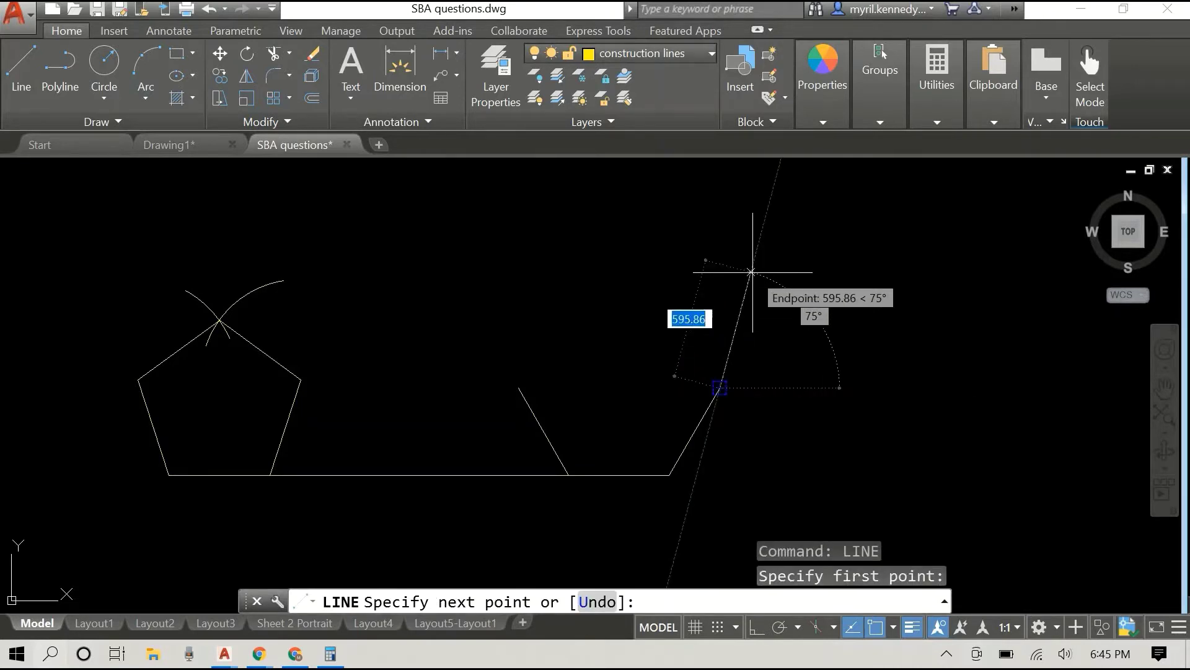
key("F8")
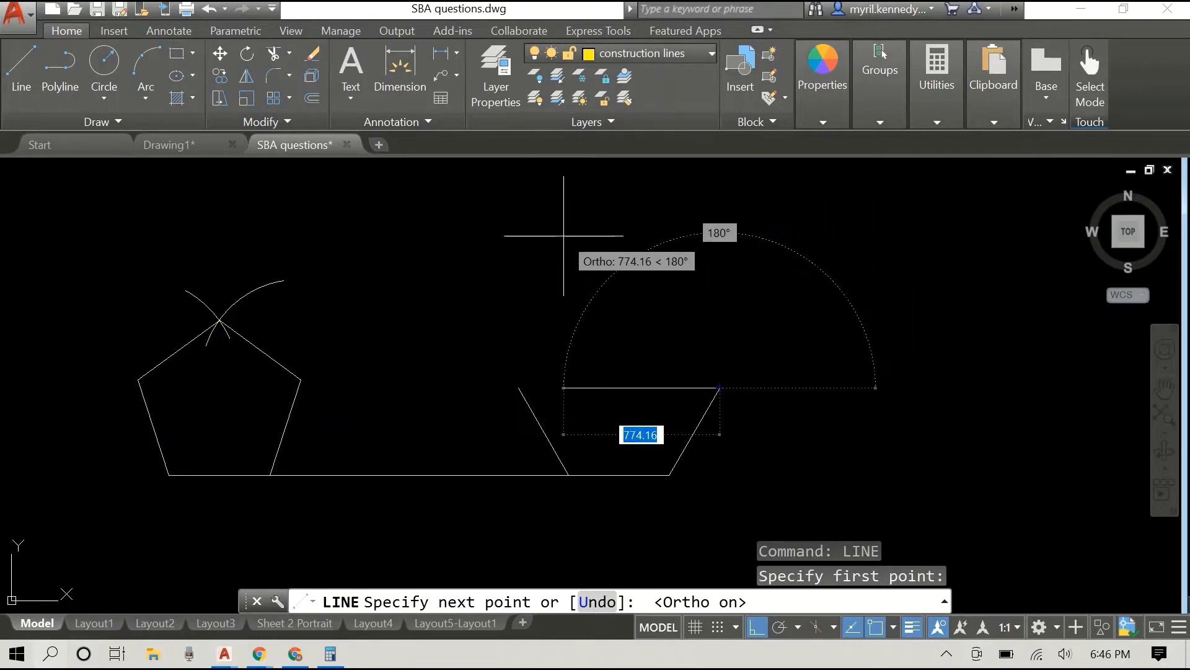
key("F8")
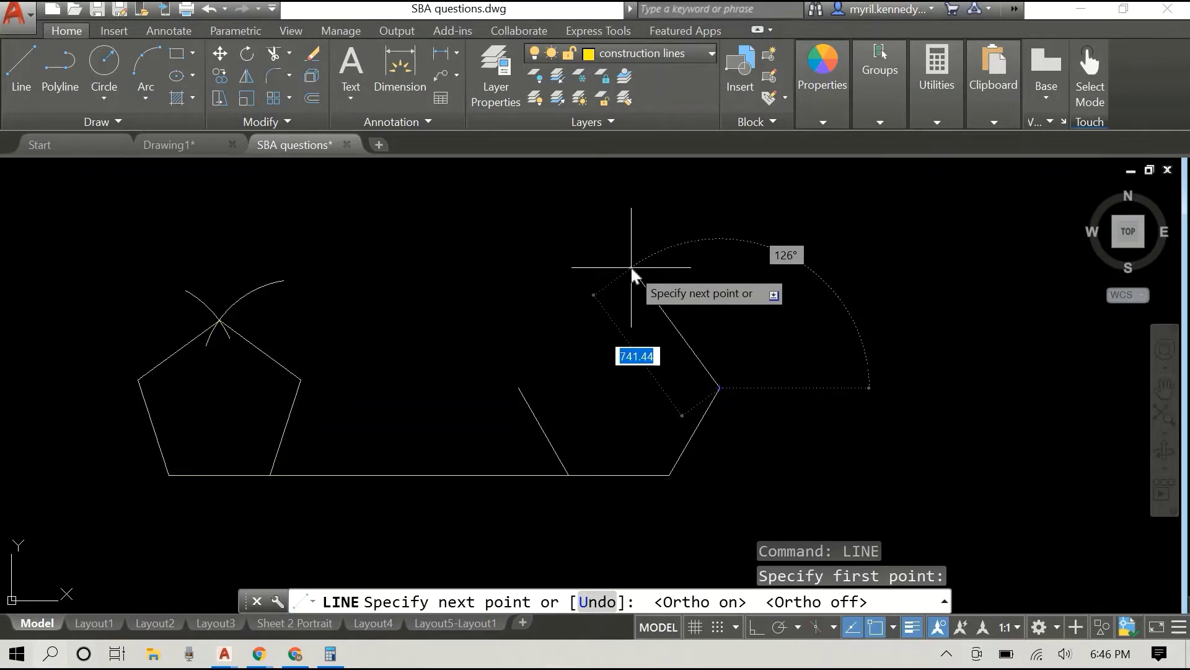
key("Tab")
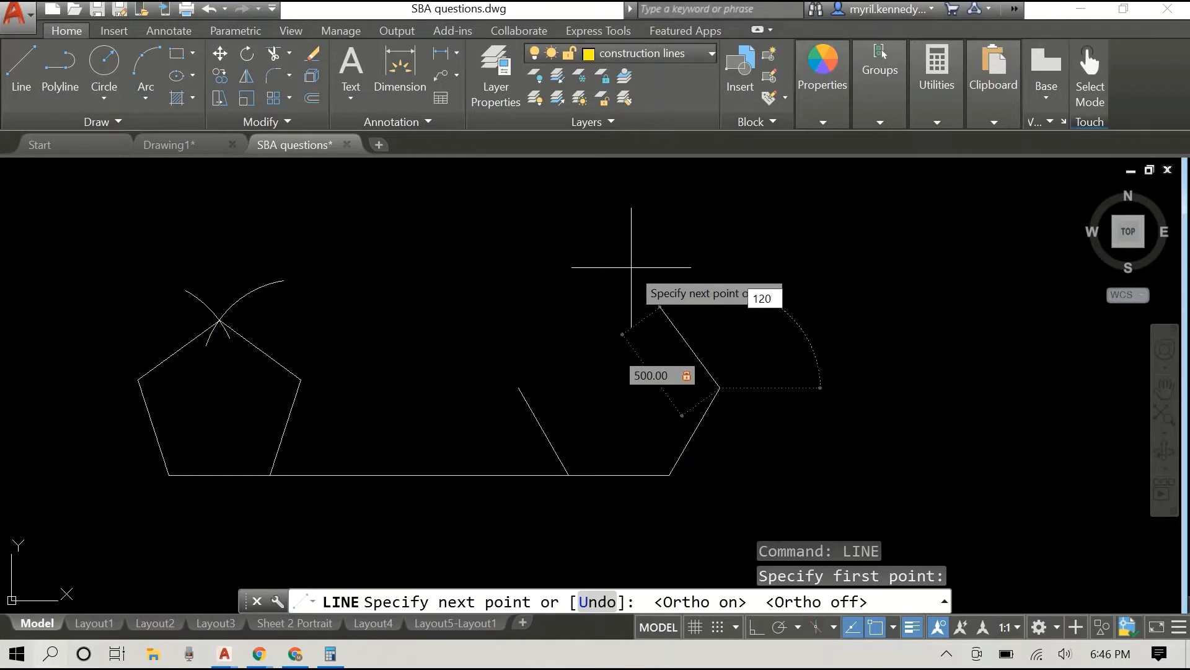
key("Return")
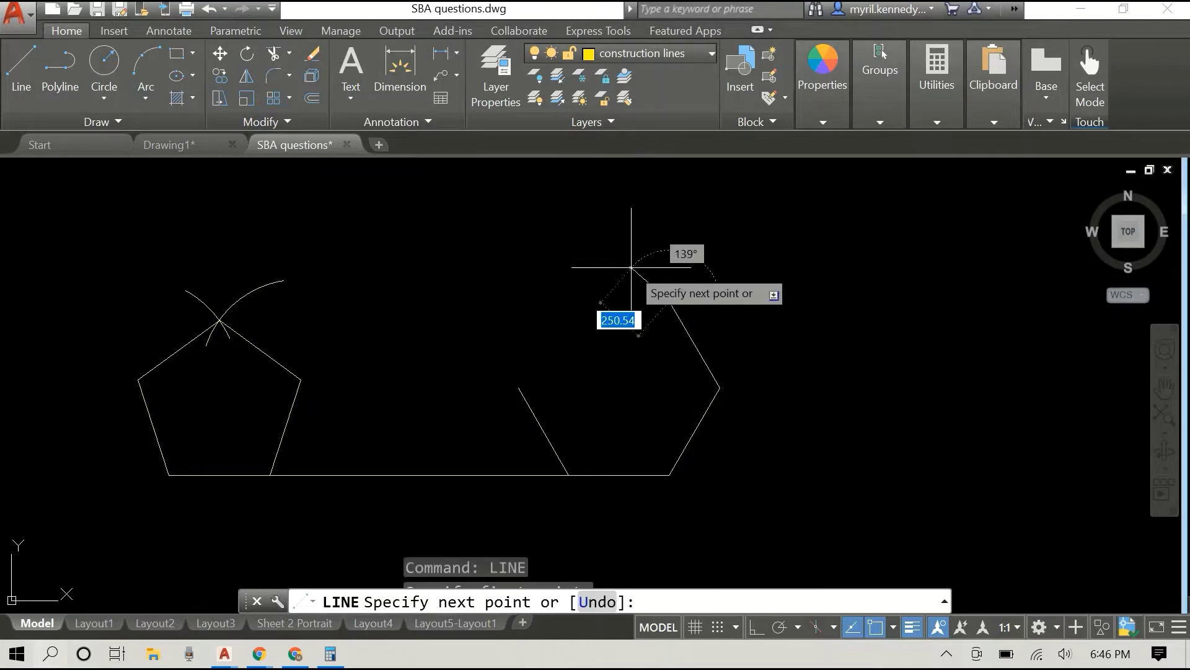
right_click(790, 297)
left_click(816, 299)
Draw the hexagon's upper left side from the lower left side's free end, 500 long at 60 degrees.
right_click(792, 300)
left_click(797, 304)
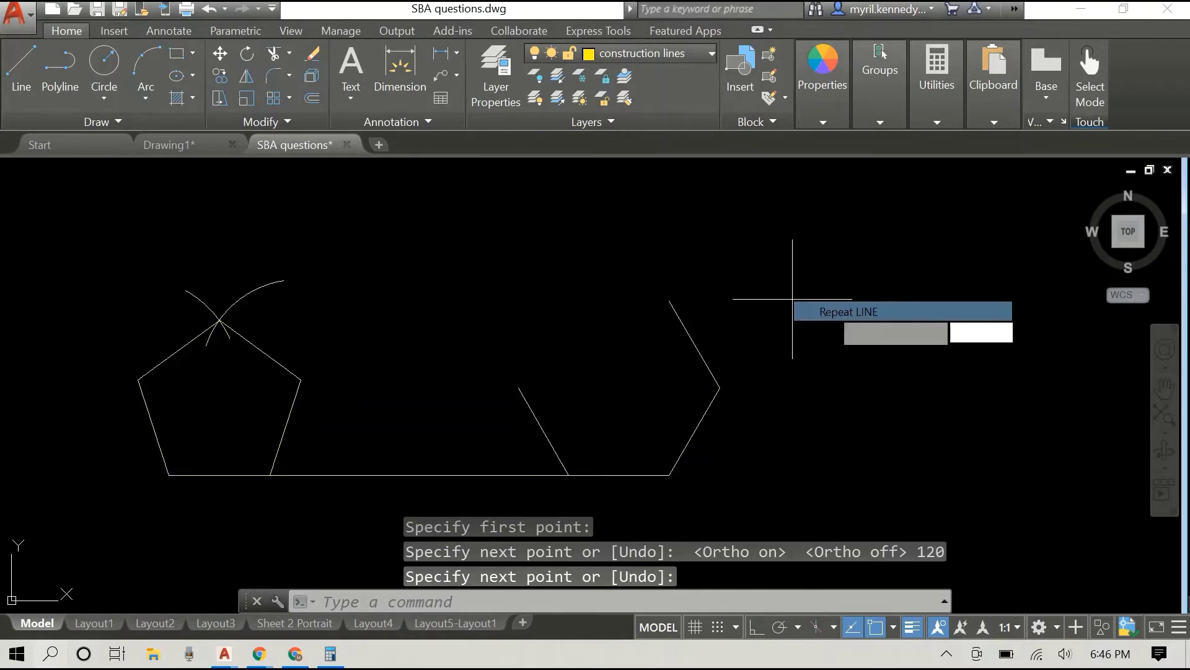
left_click(518, 388)
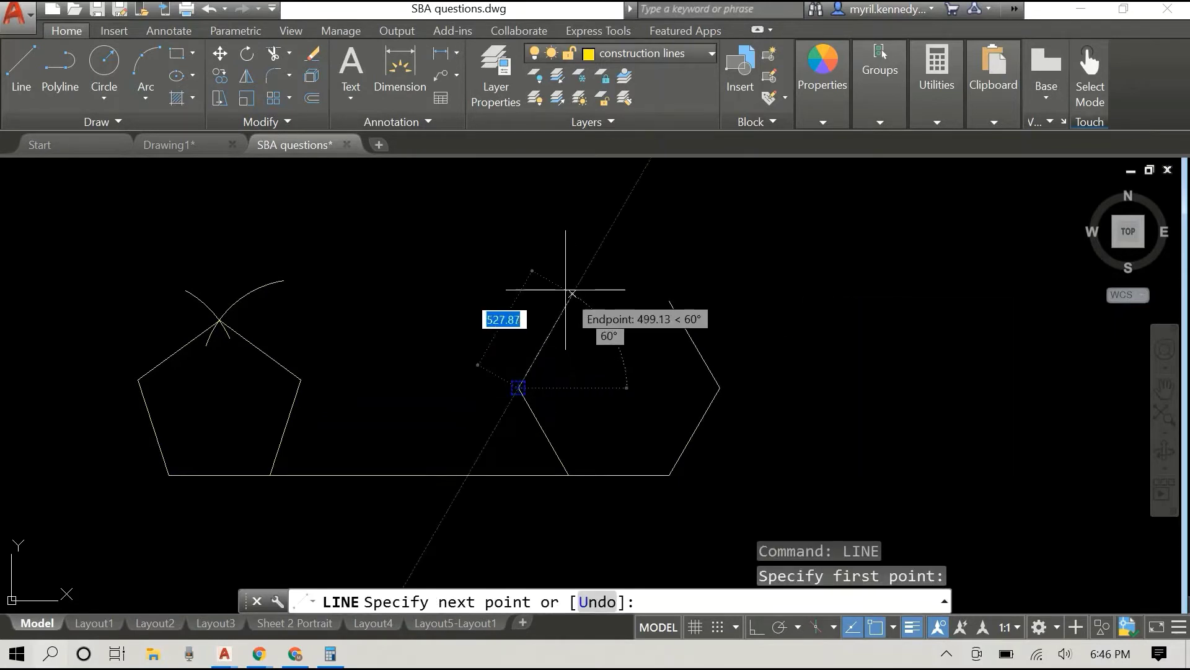
type("500")
key("Tab")
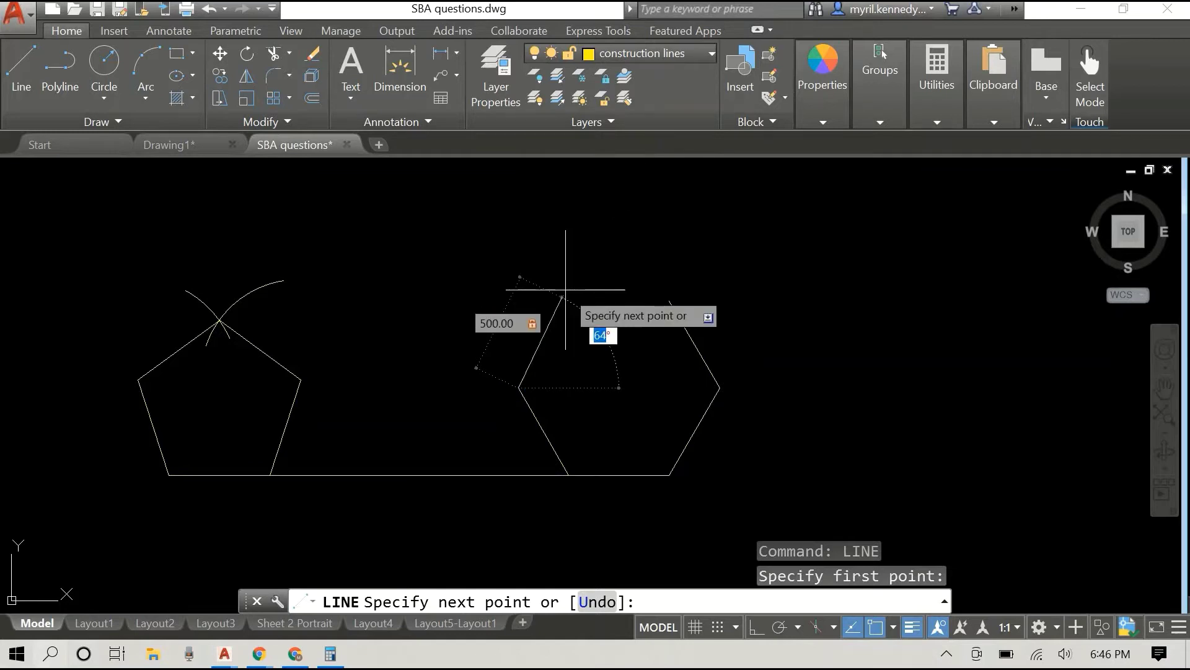
key("Return")
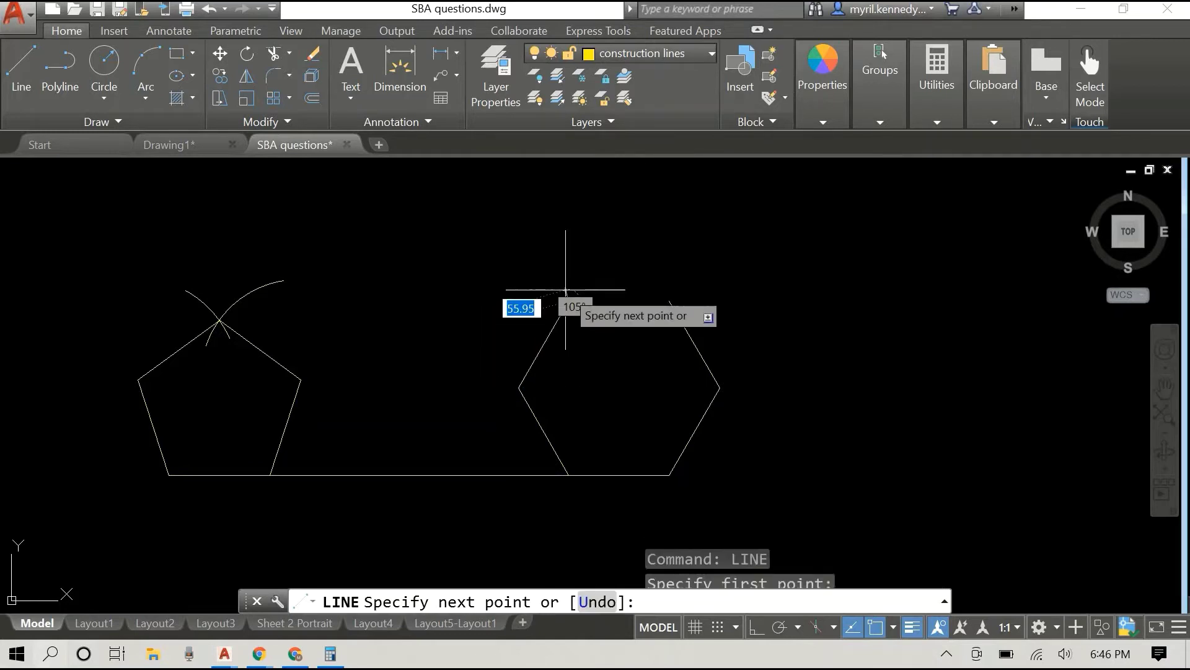
right_click(697, 262)
left_click(744, 275)
Close the hexagon with a line joining the upper ends of its two upper sides.
right_click(739, 267)
left_click(769, 279)
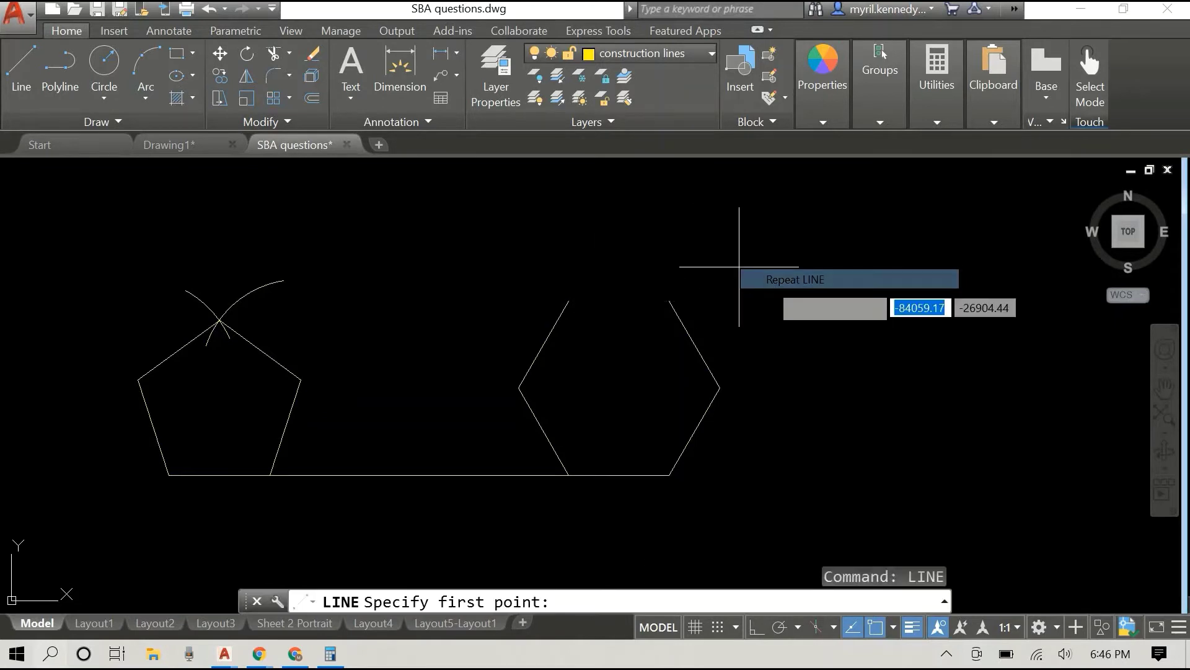
left_click(568, 301)
left_click(669, 301)
right_click(774, 245)
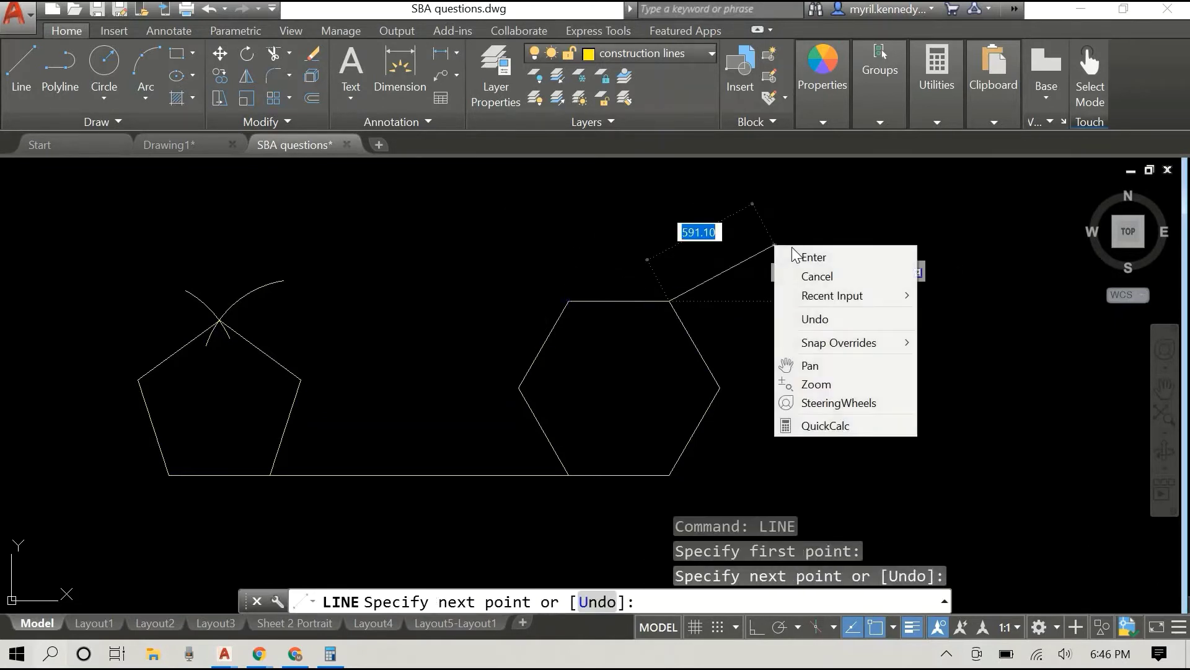
left_click(798, 251)
Copy the extension line between the pentagon and hexagon from its left end to the hexagon's lower right corner.
middle_click_drag(798, 292, 520, 294)
middle_click_drag(651, 332, 779, 311)
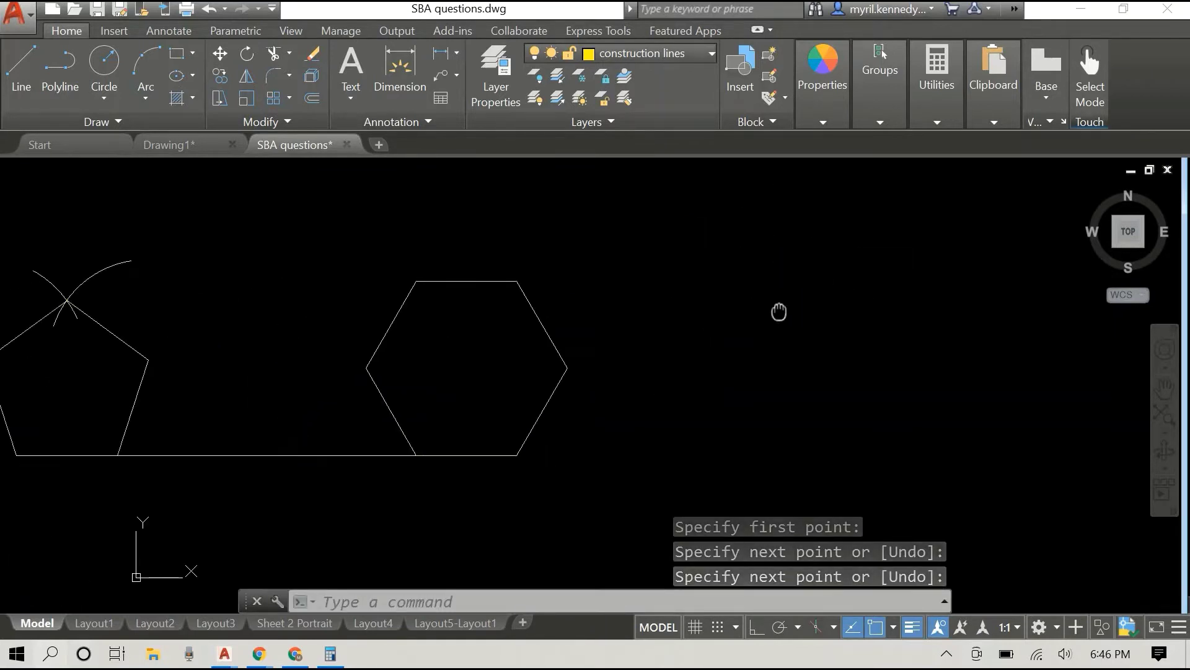
left_click(175, 459)
right_click(189, 358)
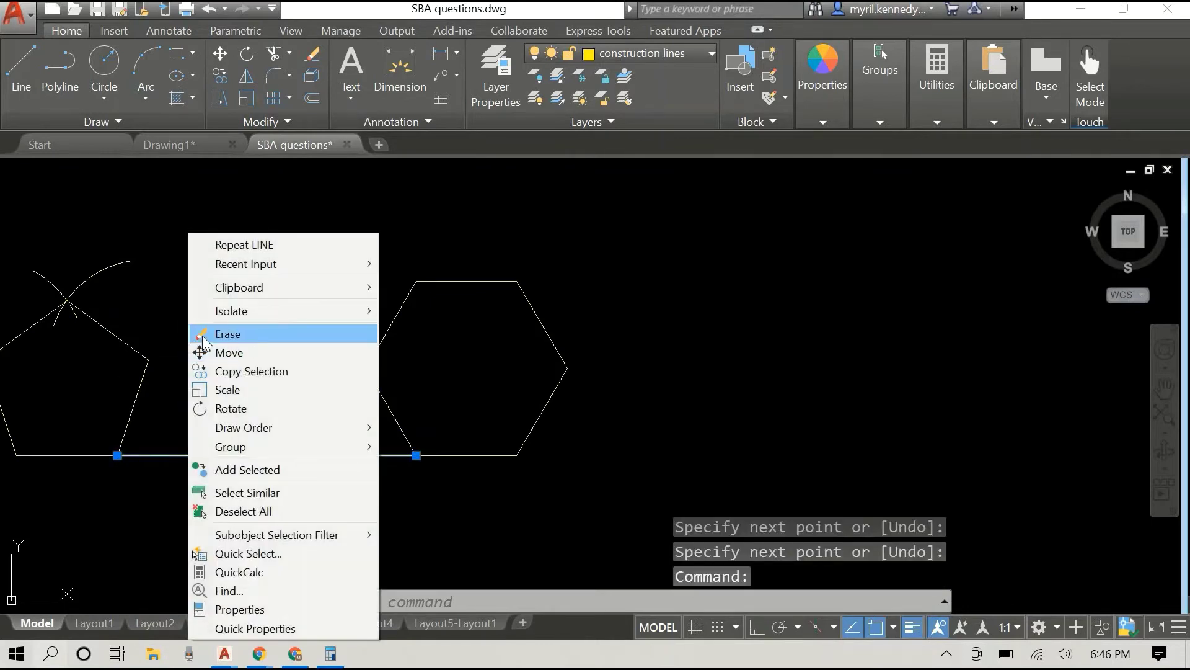
left_click(227, 371)
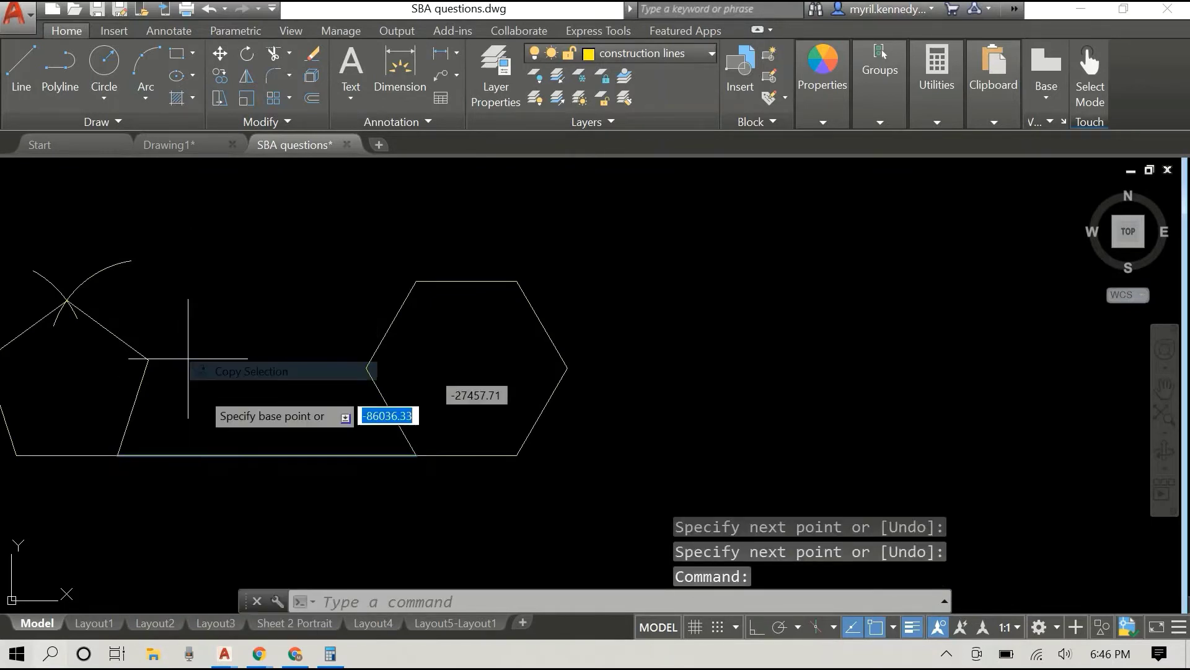
left_click(117, 455)
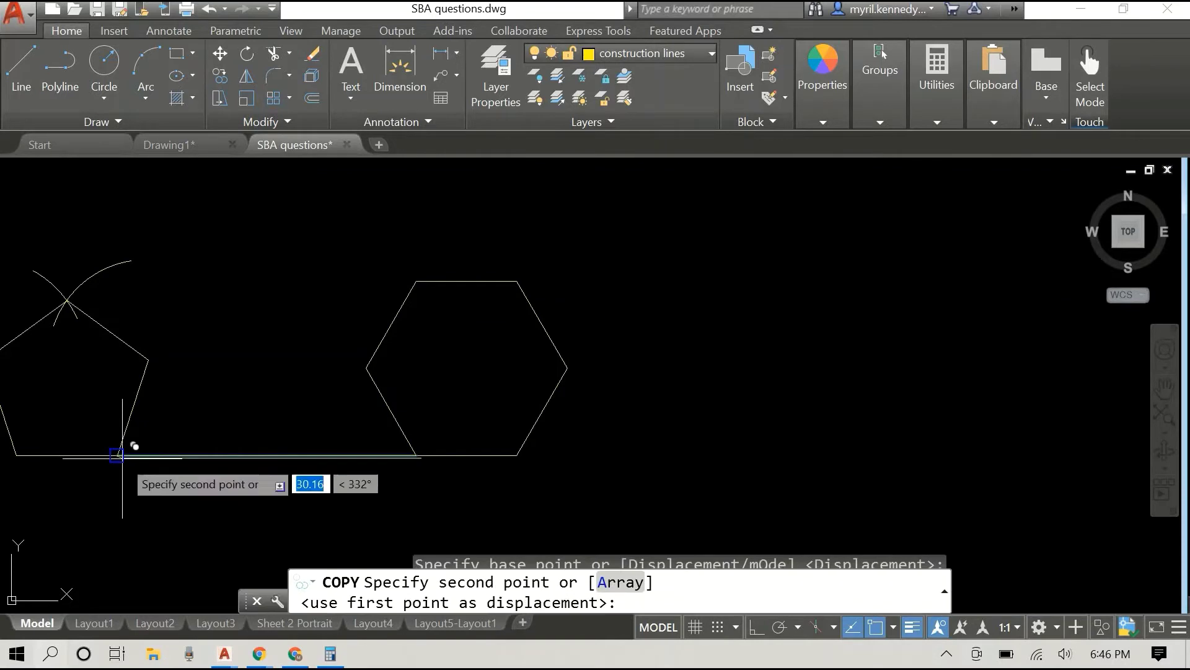
left_click(520, 454)
right_click(738, 300)
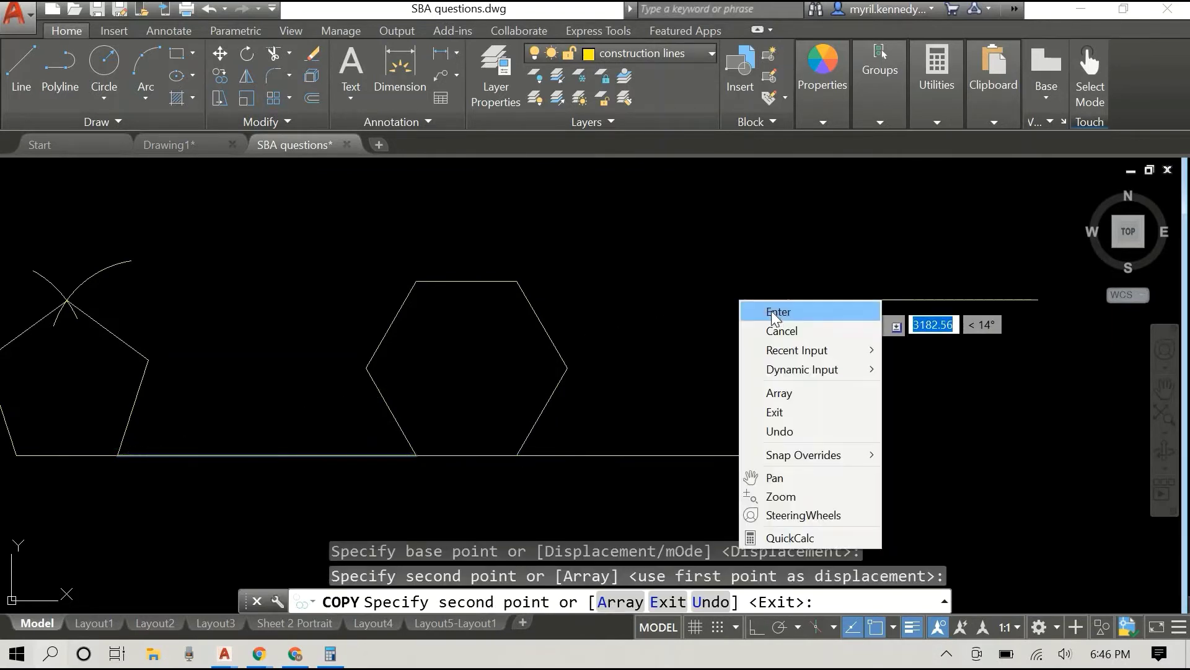
left_click(772, 310)
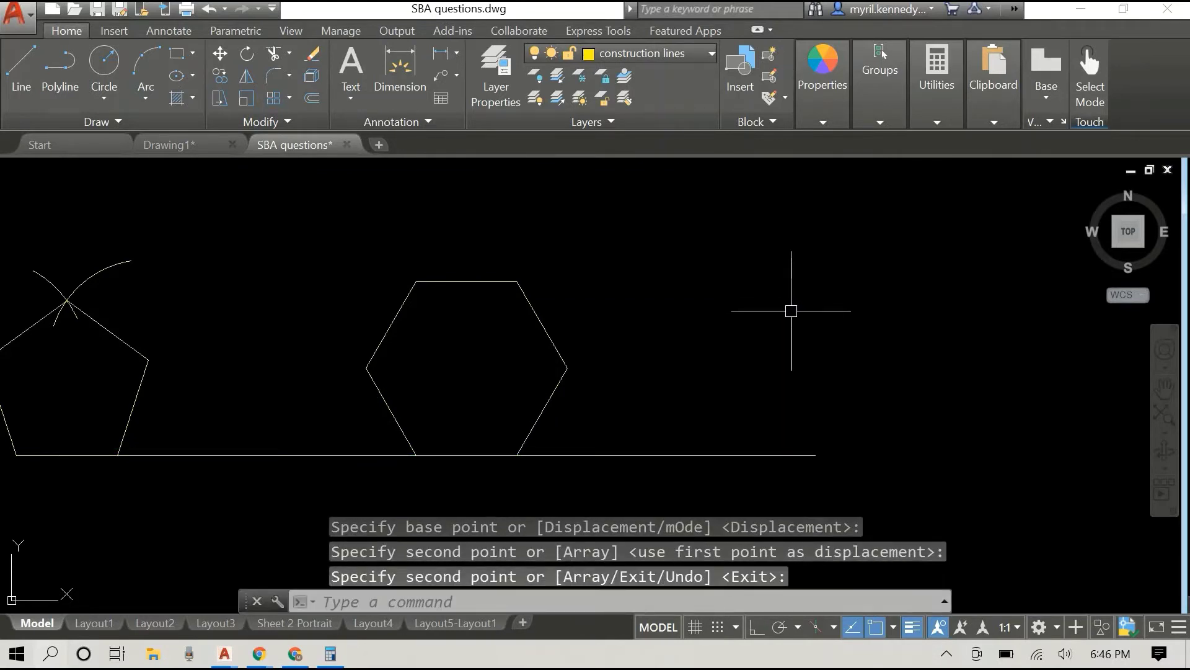
With Ortho on, draw a horizontal base line 500 long continuing rightward from the copied extension line's free end.
middle_click_drag(828, 309, 744, 319)
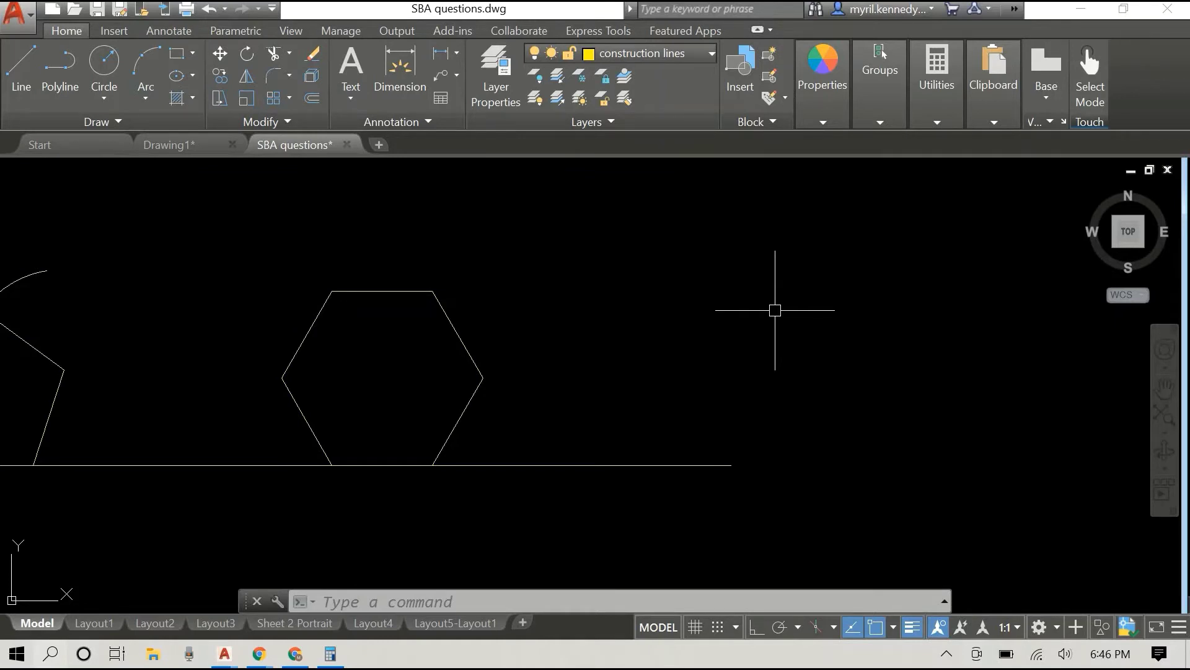
key("Return")
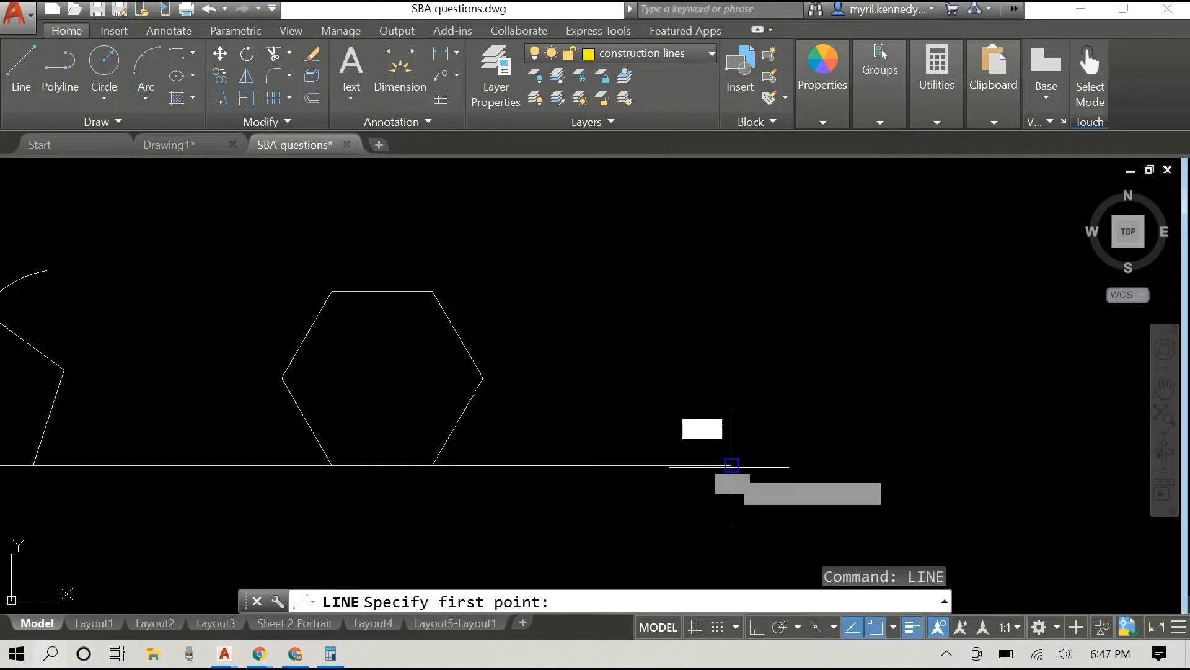
left_click(731, 465)
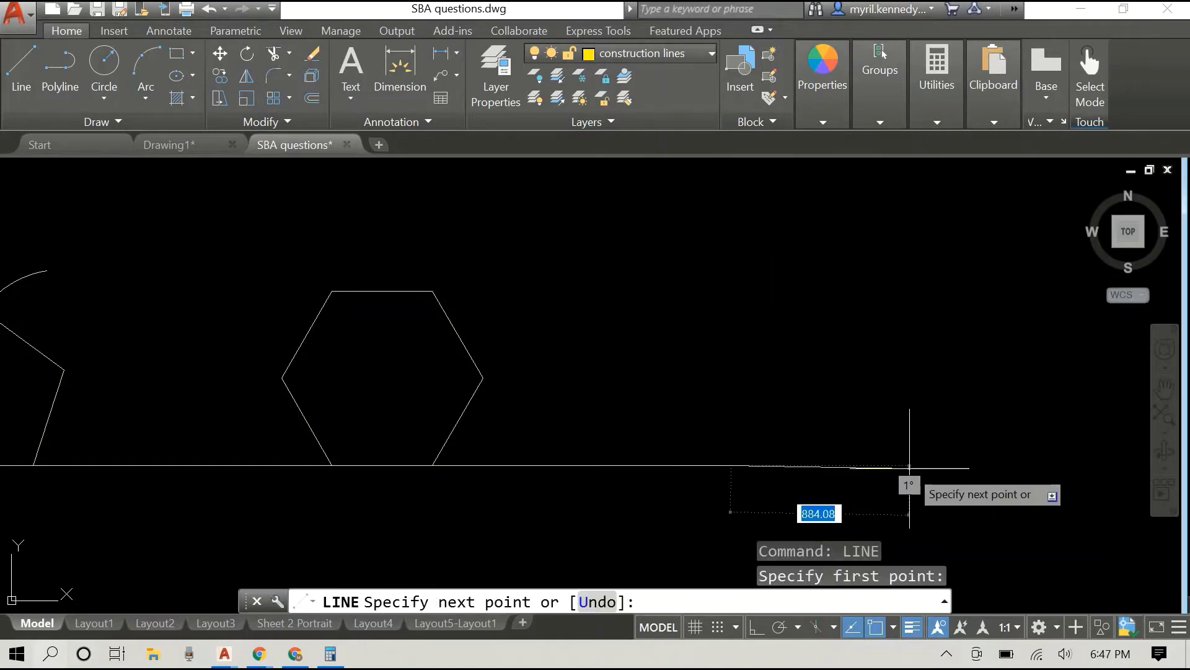
key("F8")
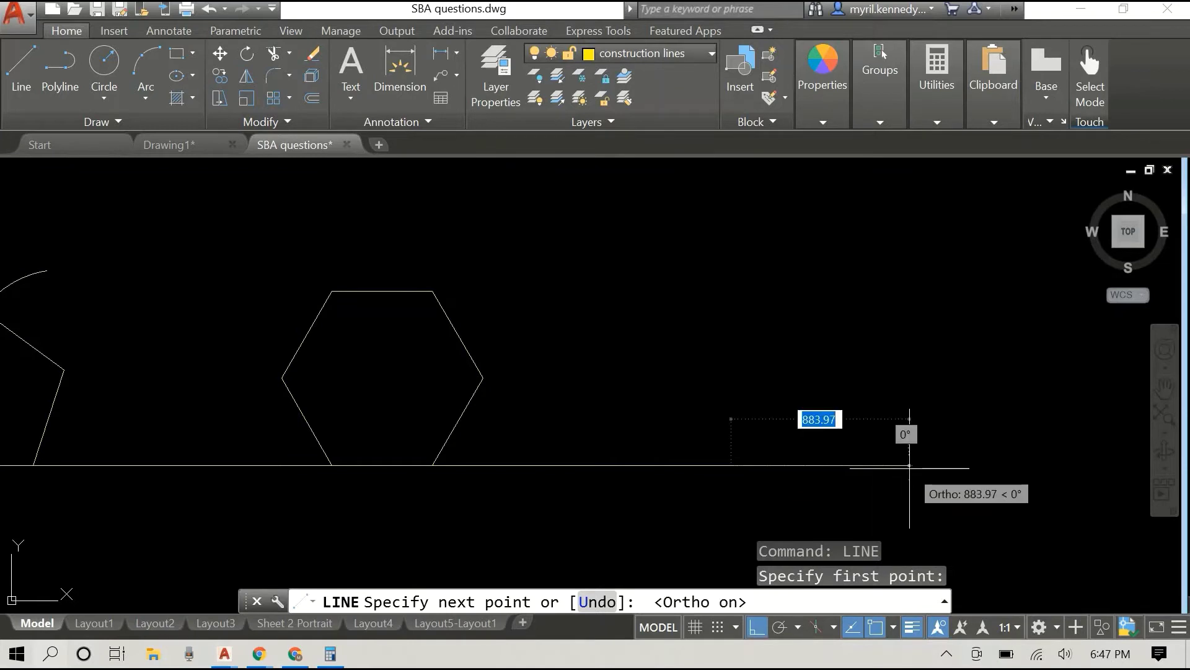
type("5")
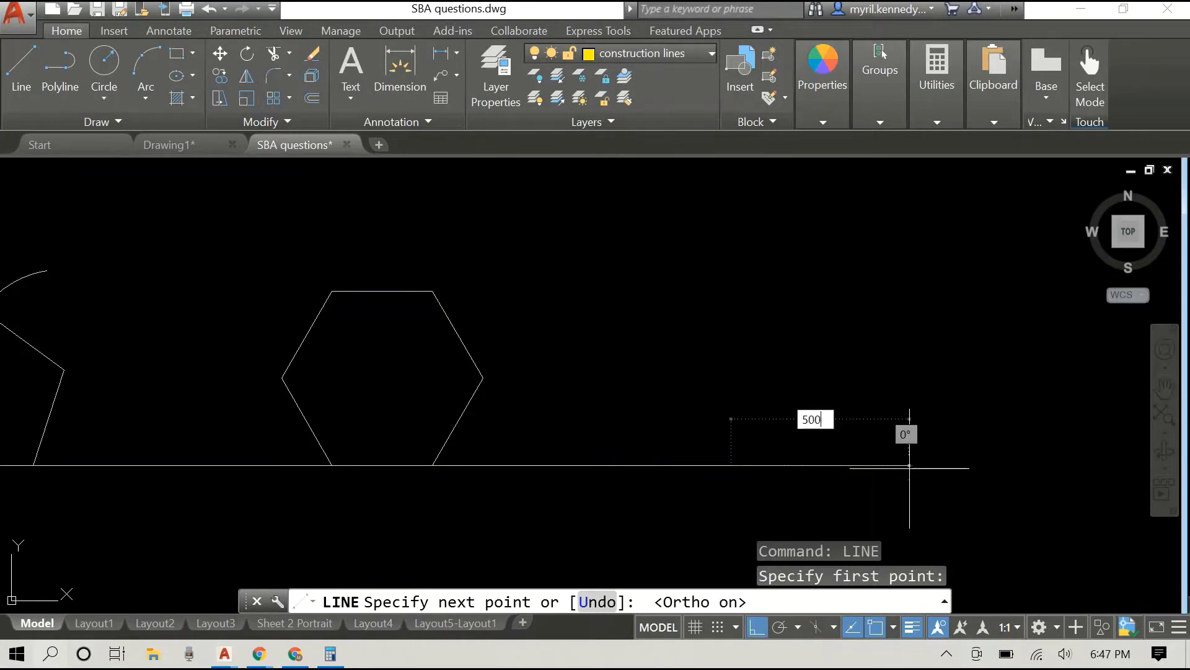
type("00")
key("Return")
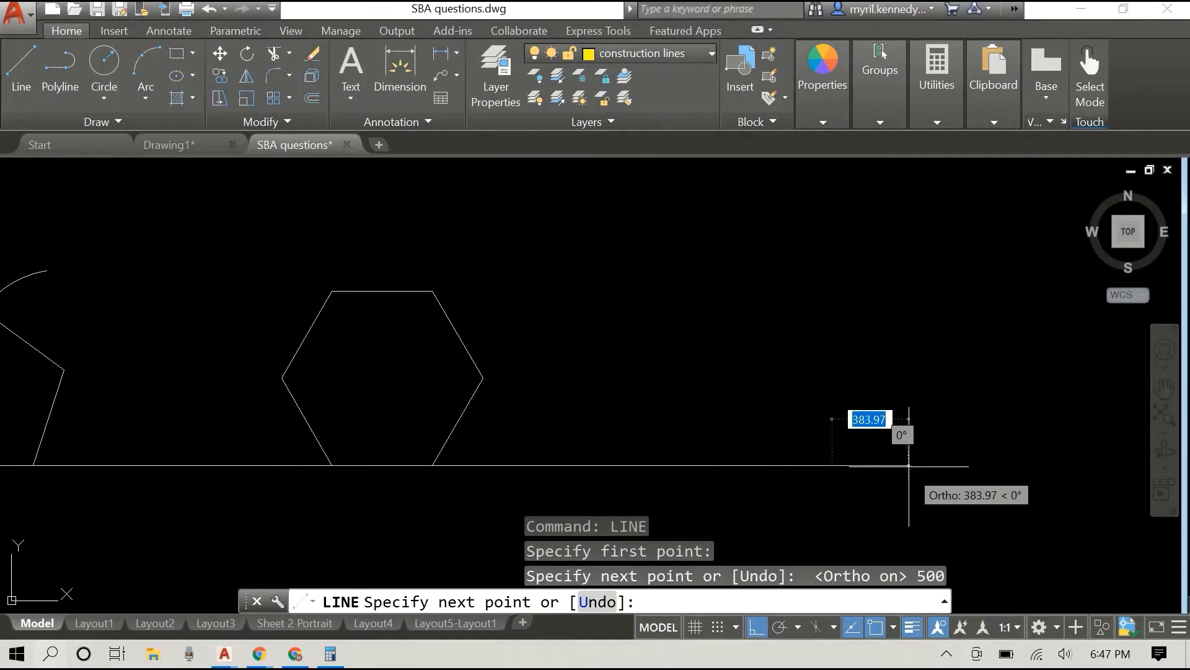
Finish the base line, then switch to Calculator and compute 360 ÷ 8 for the octagon's exterior angle.
right_click(909, 373)
left_click(927, 383)
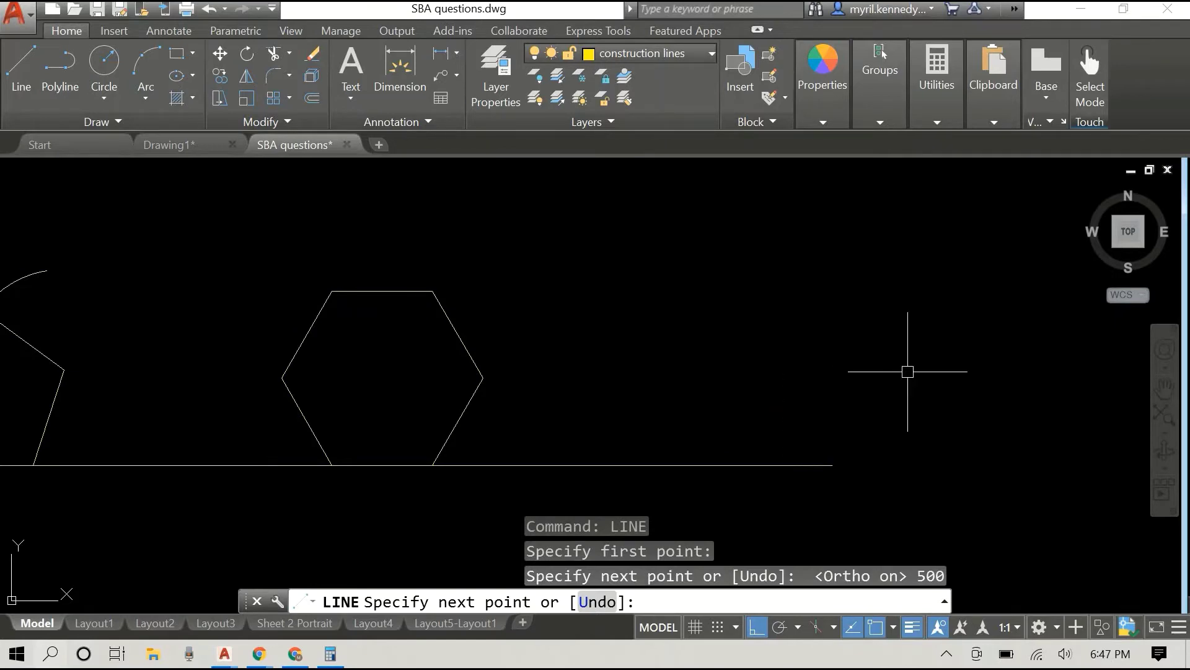
key("alt+Tab")
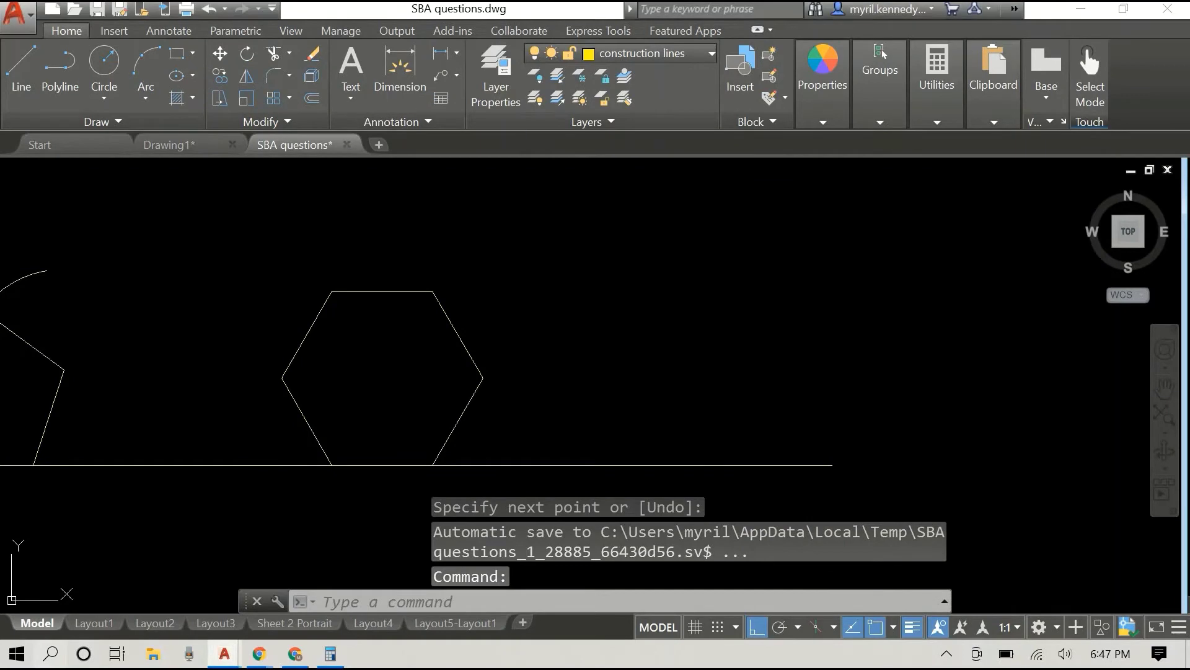
left_click(330, 654)
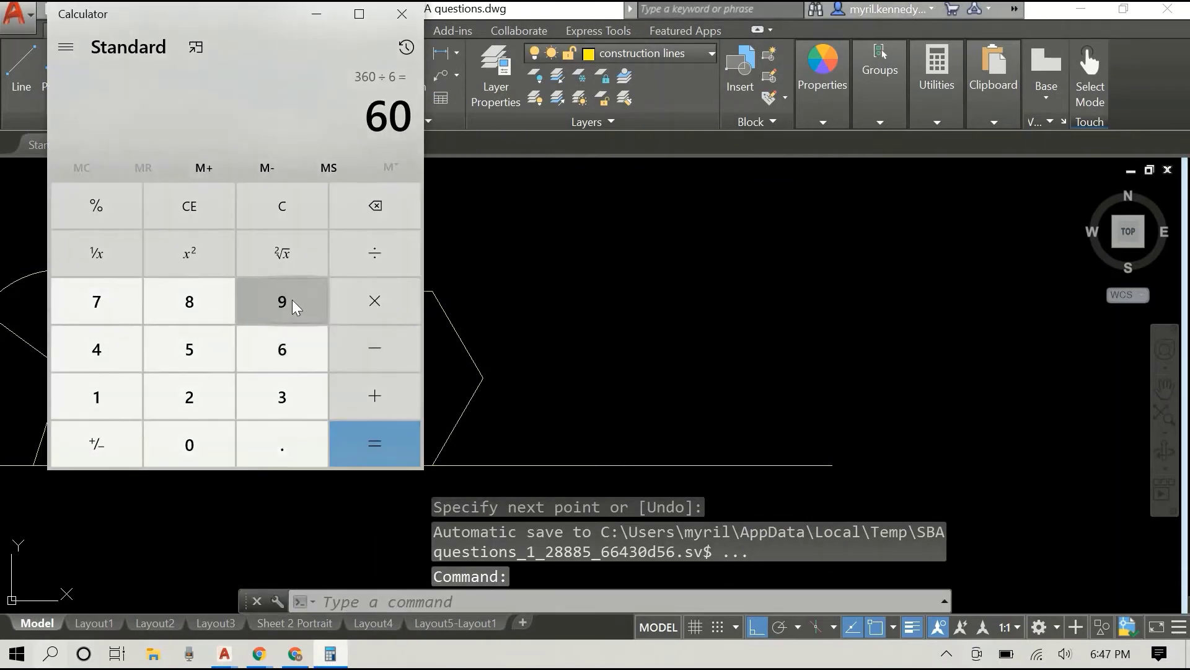
left_click(300, 211)
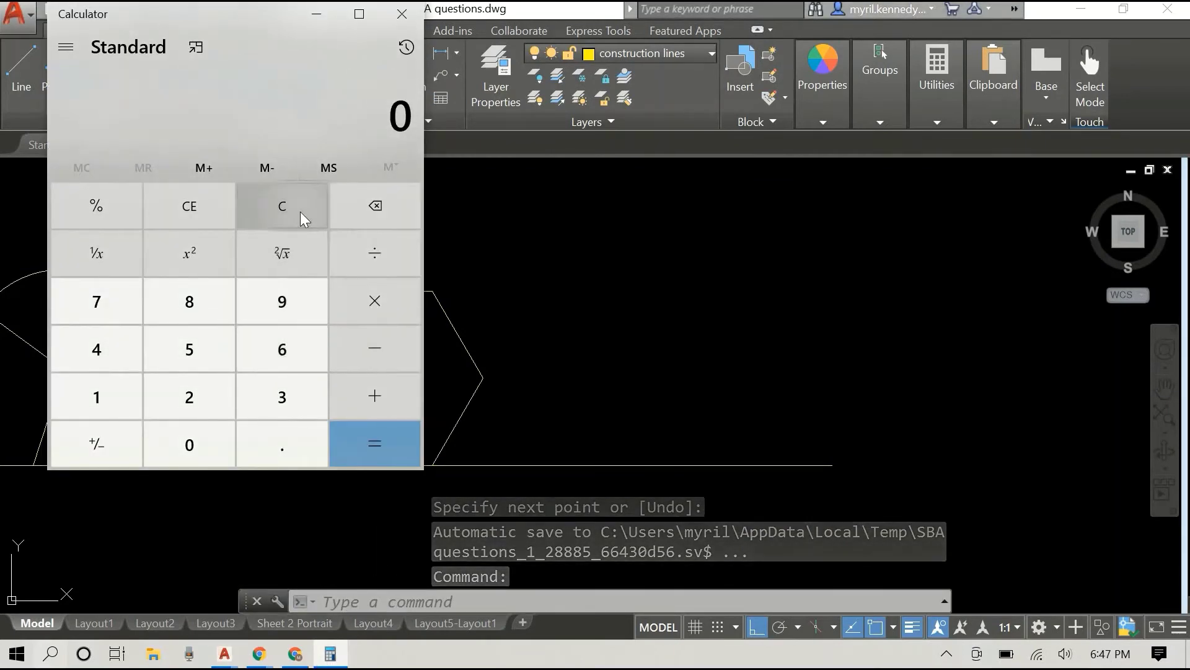
type("360/8")
key("Return")
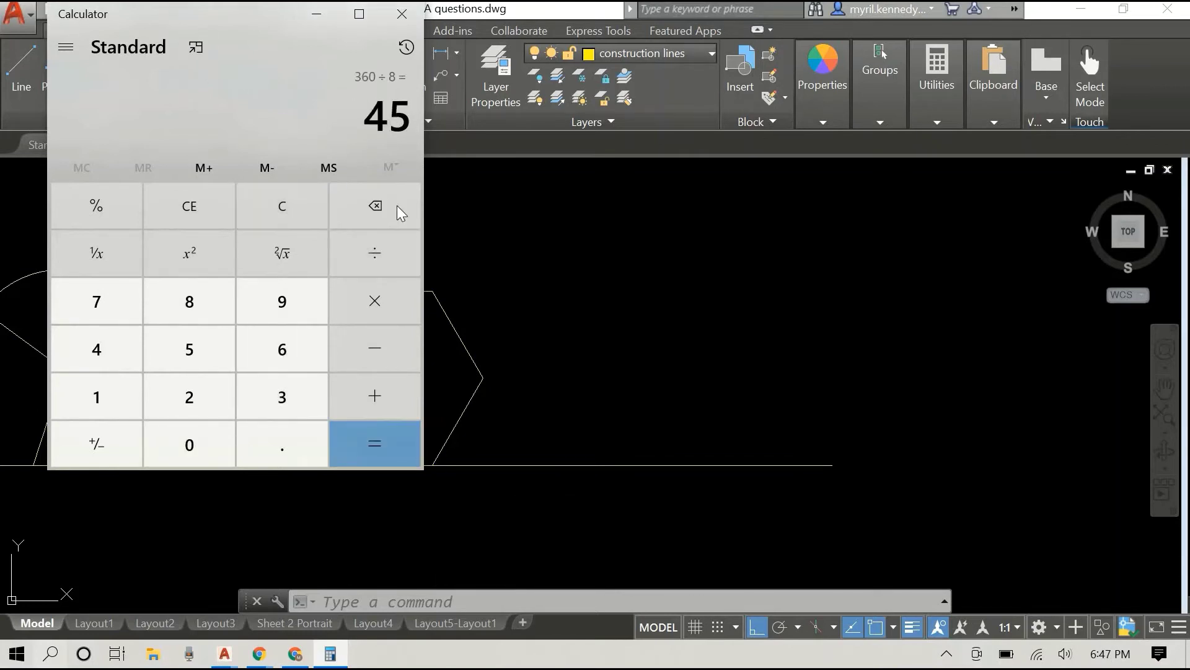
Back in AutoCAD, draw the octagon's lower right side from the base line's right end with Ortho off, 500 long at 45 degrees.
left_click(538, 298)
right_click(693, 336)
left_click(695, 339)
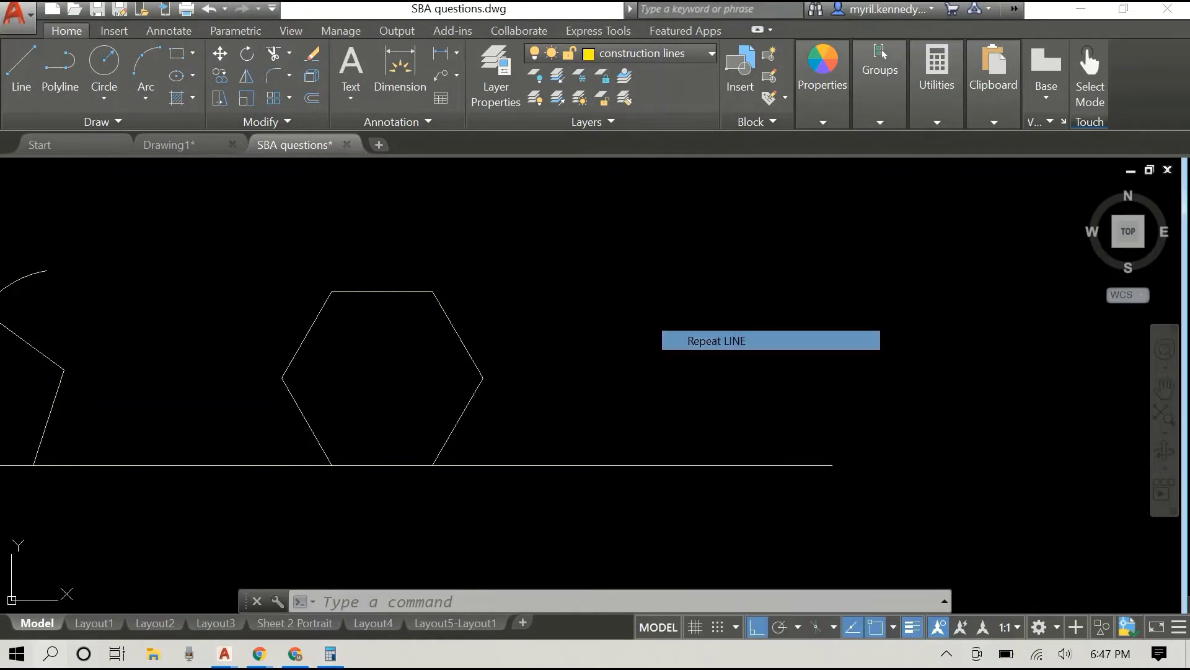
left_click(832, 465)
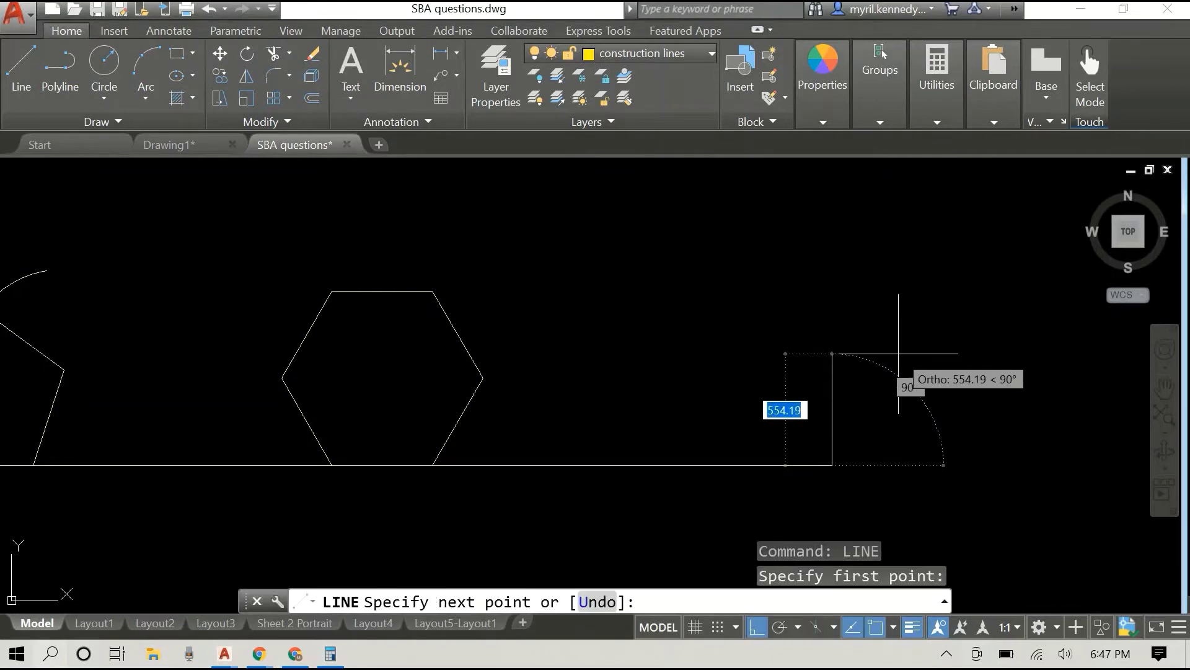
key("F8")
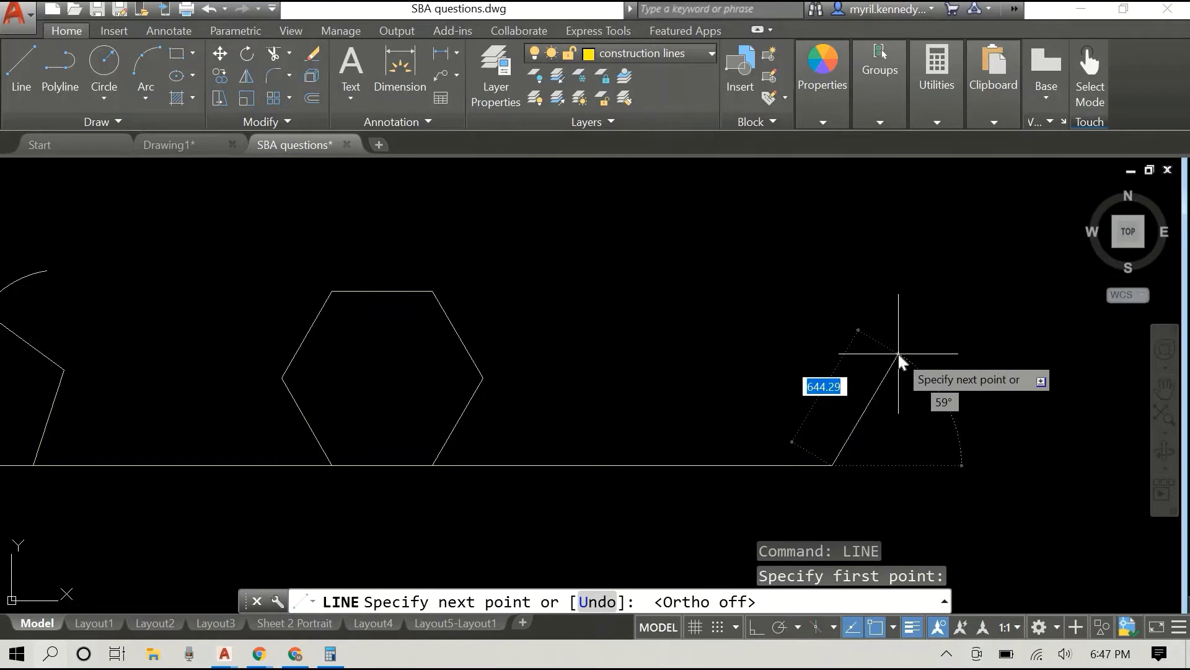
type("500")
key("Tab")
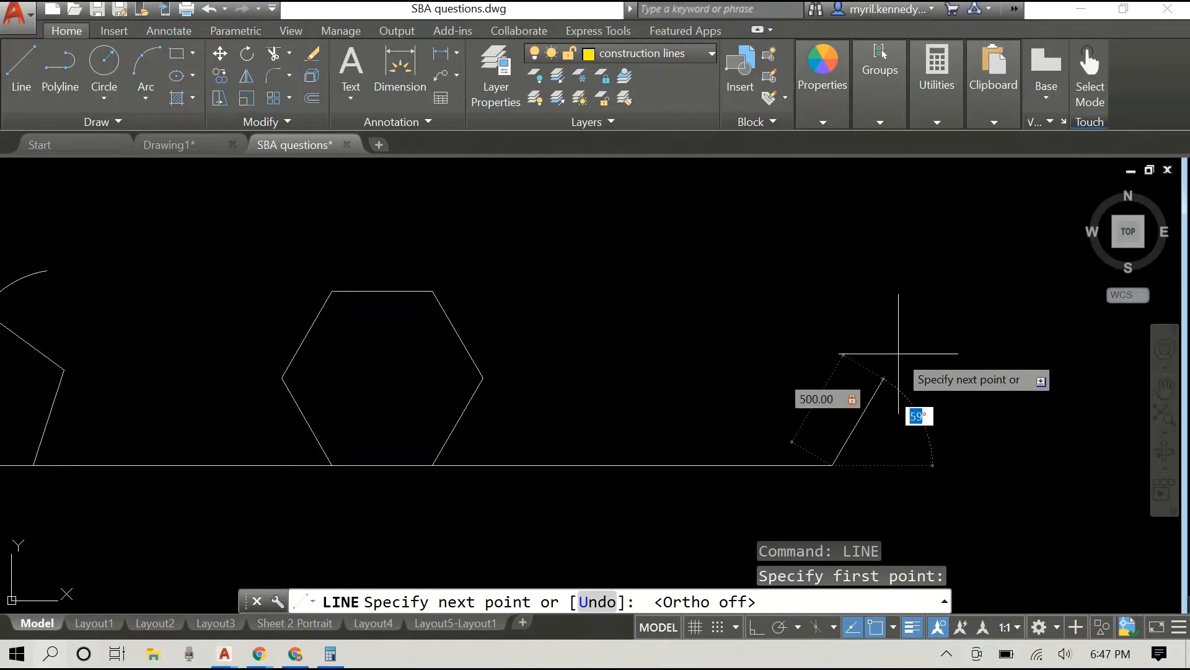
key("Return")
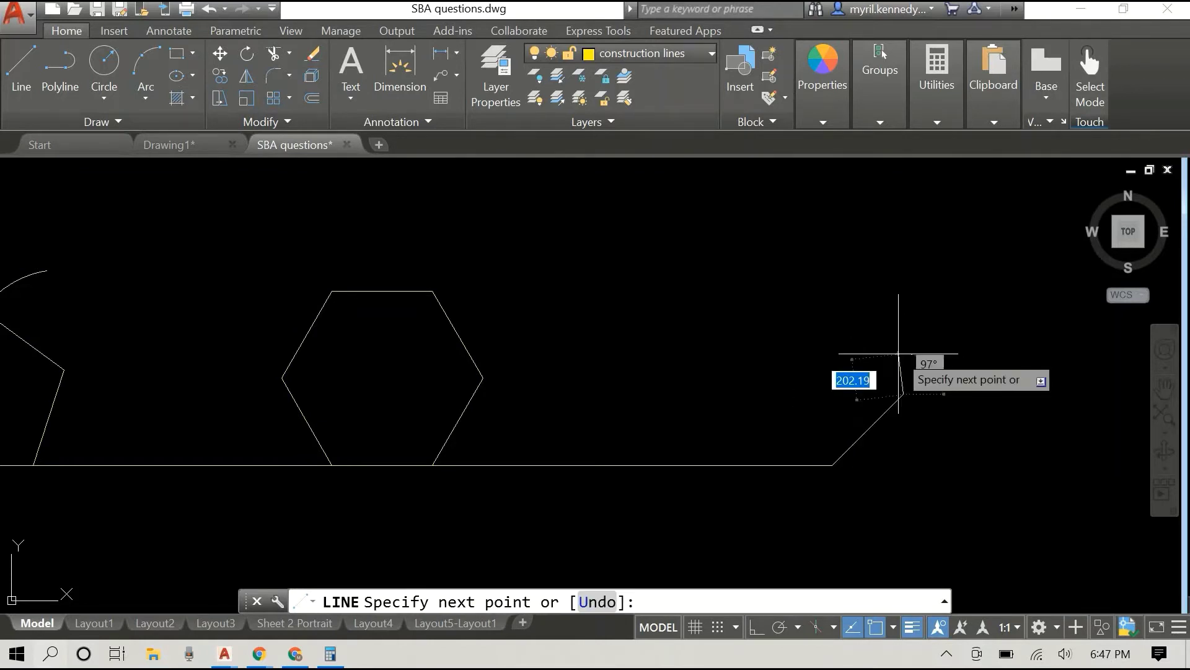
right_click(973, 278)
left_click(1004, 289)
Start the octagon's lower left side from the left end of its base and fix the length at 500.
right_click(883, 286)
left_click(886, 297)
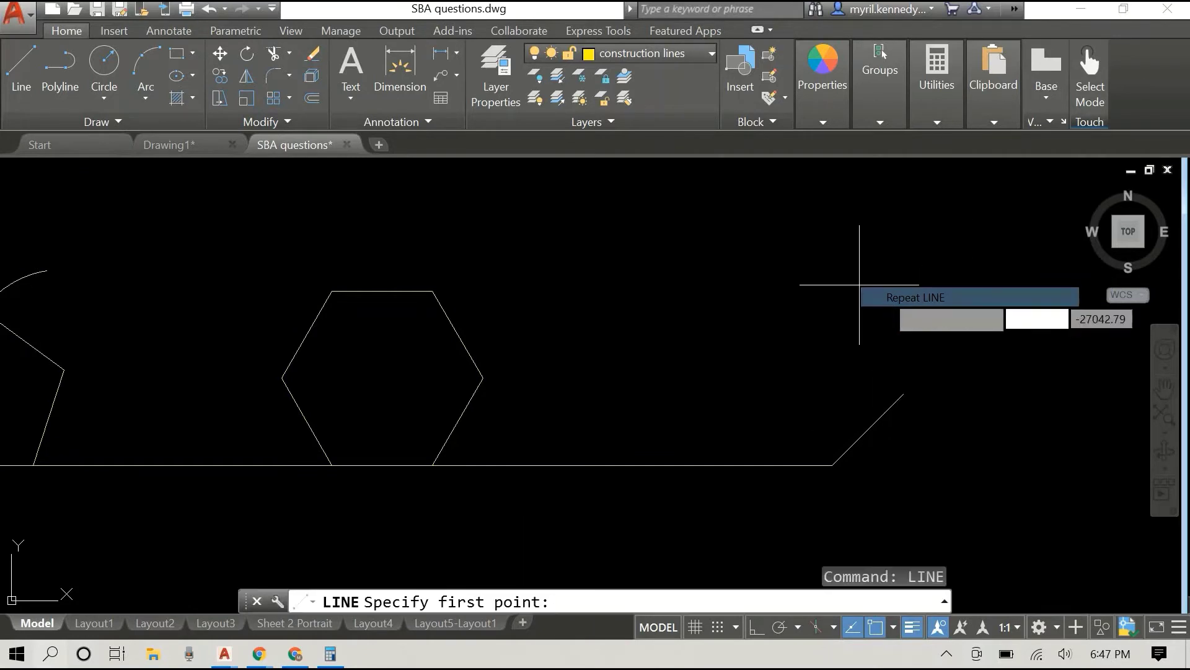
left_click(731, 465)
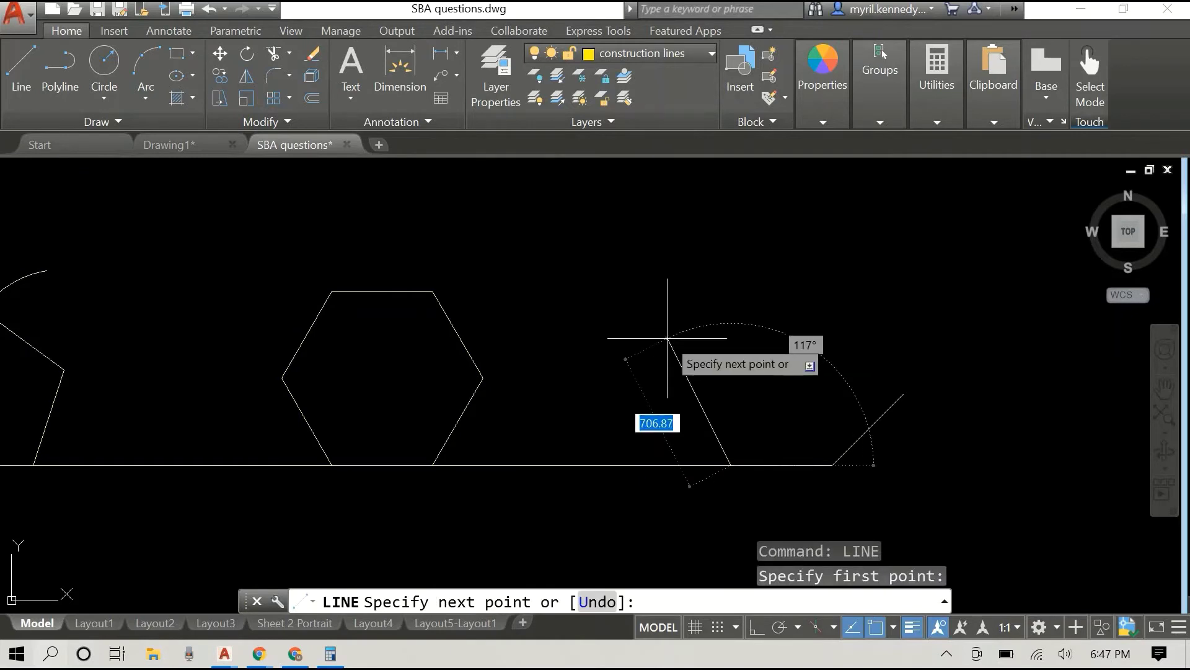
type("500")
key("Tab")
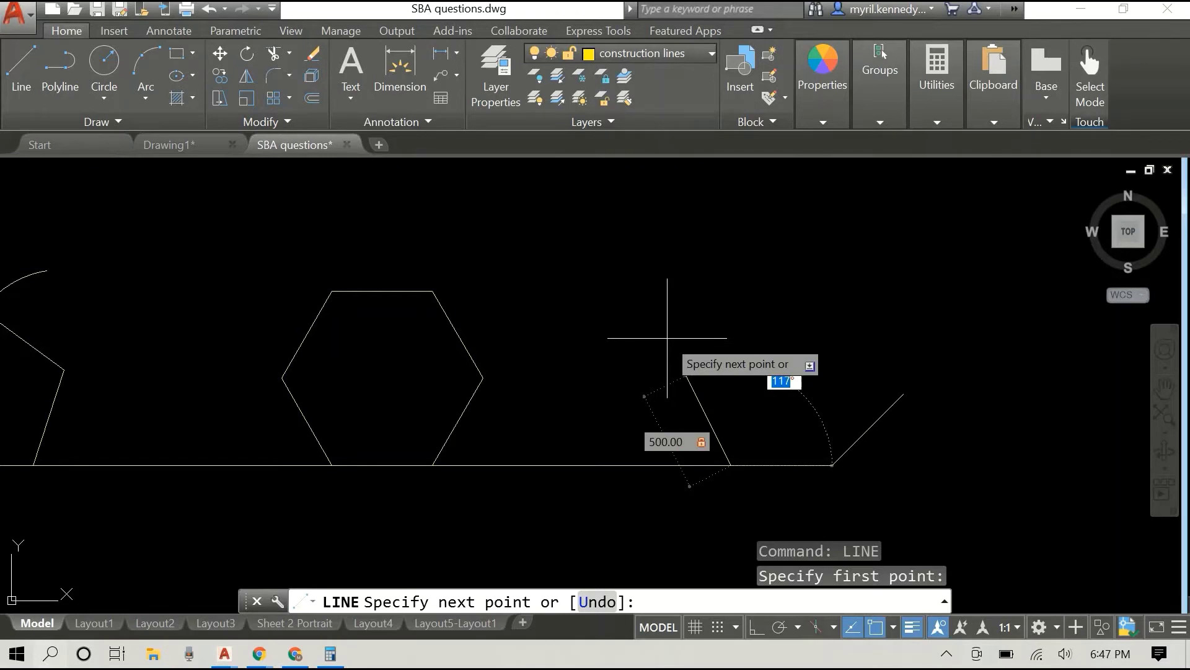
Switch to Calculator and compute 180 - 45 for the lower left side's angle.
left_click(330, 656)
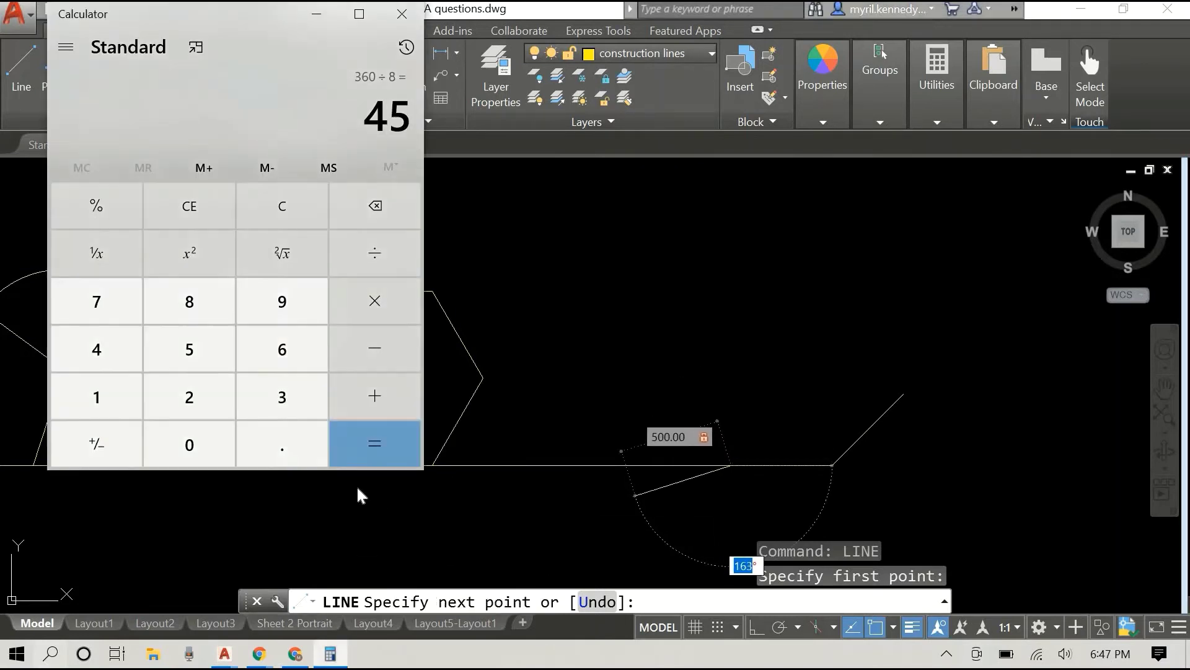
left_click(305, 216)
type("1")
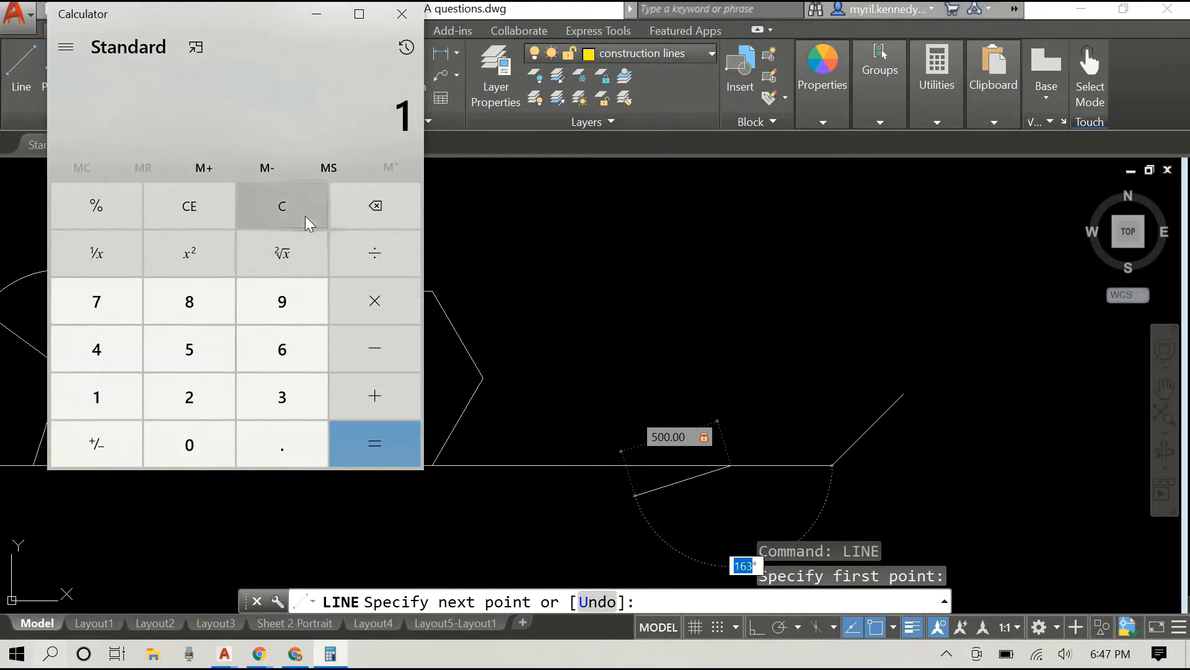
type("80 - 45")
key("Return")
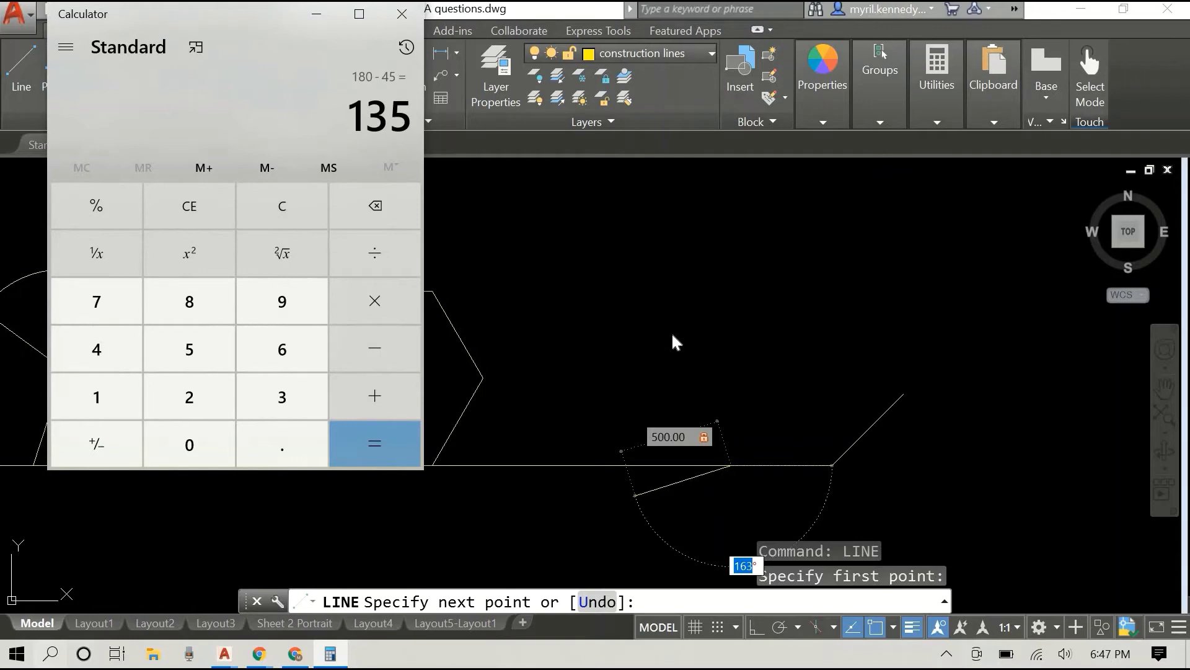
Return to AutoCAD and complete the octagon's lower left side at 135 degrees.
key("alt+Tab")
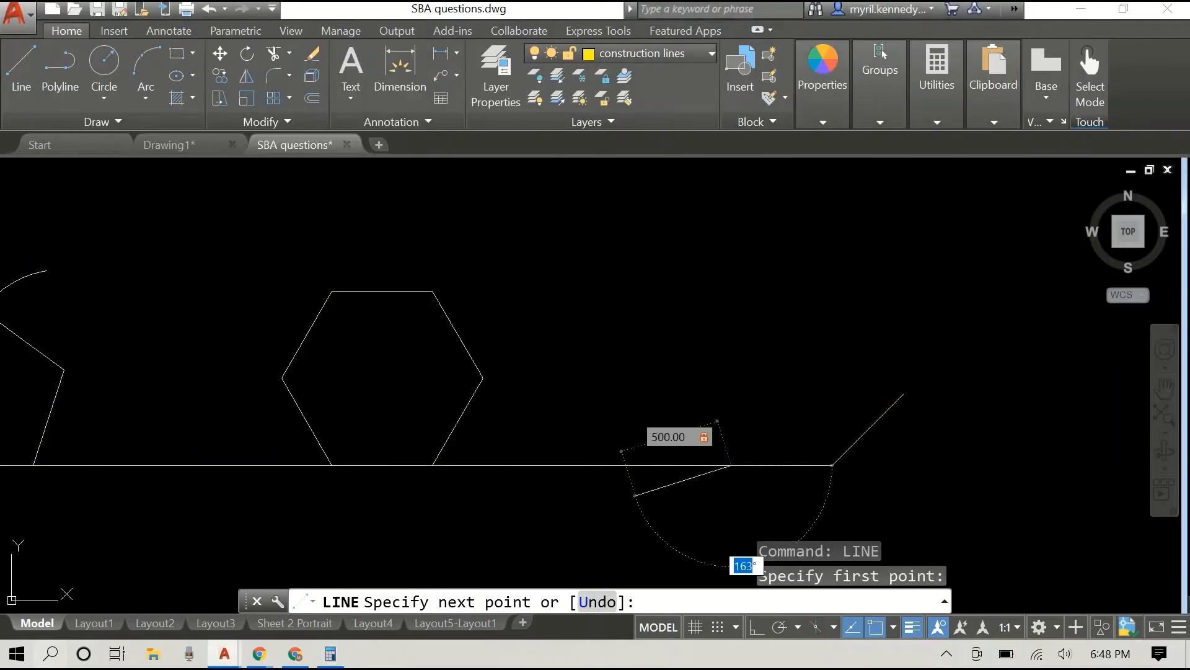
type("13")
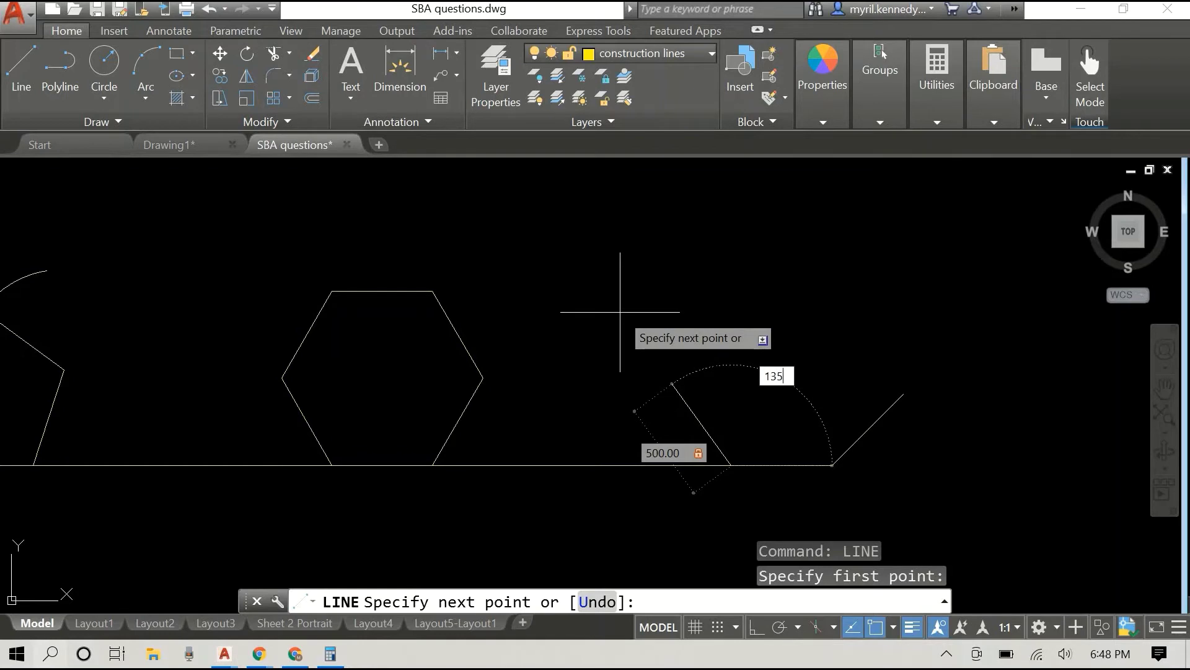
key("Return")
right_click(661, 300)
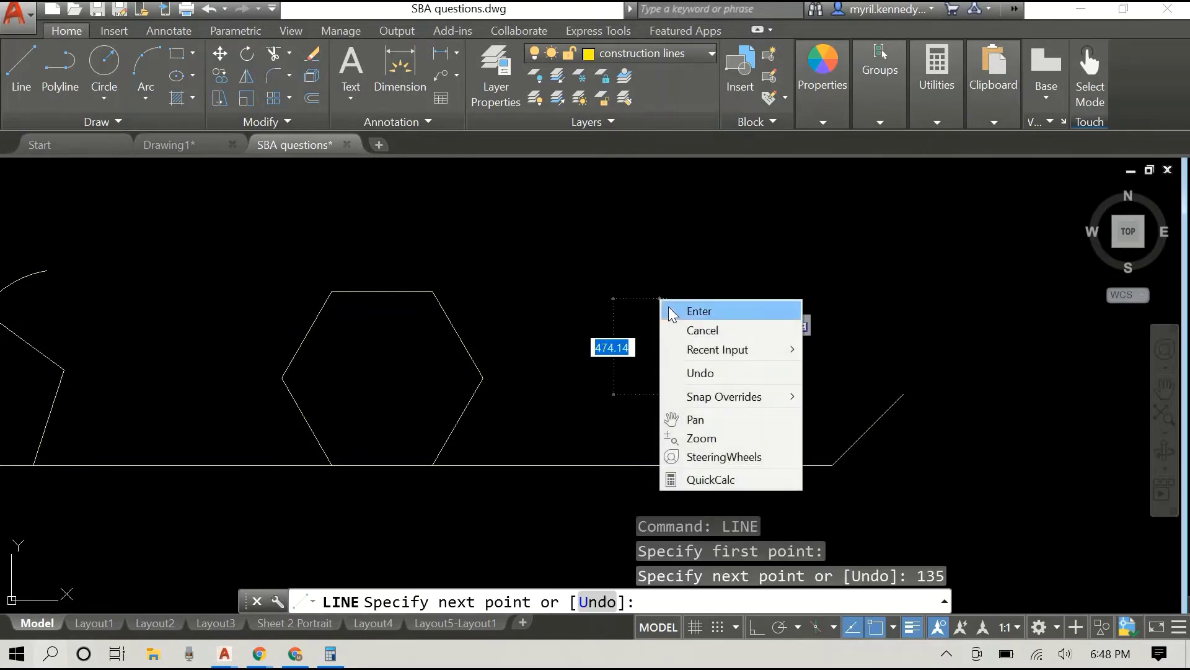
left_click(700, 311)
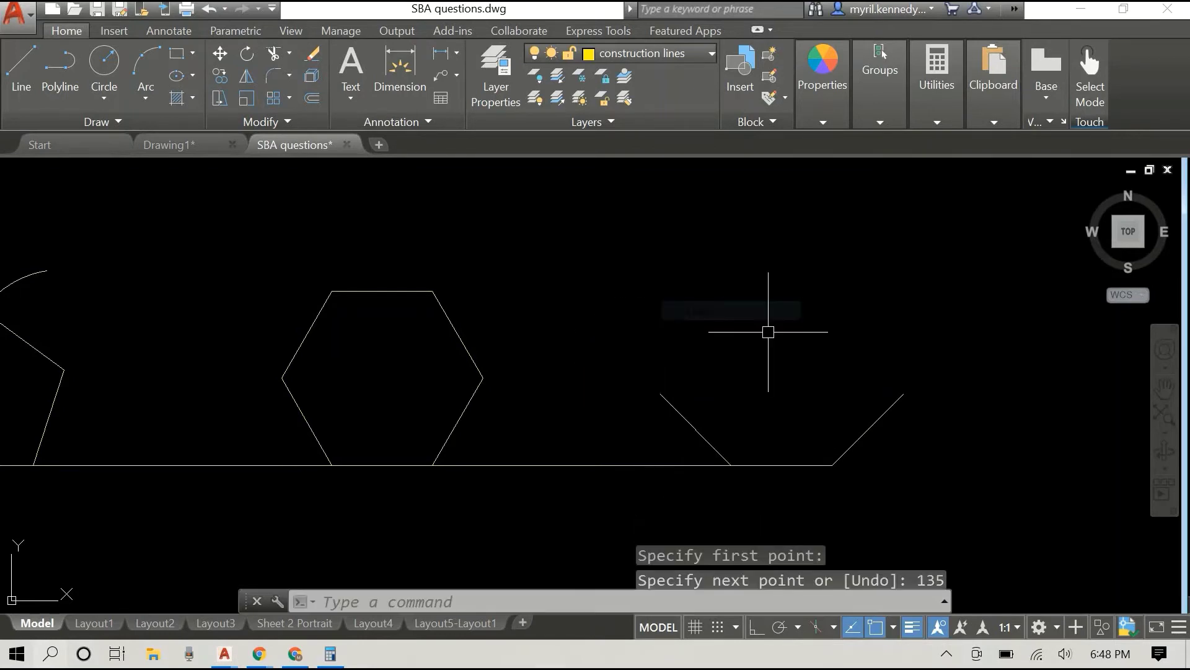
With Ortho on, draw the octagon's left vertical side 500 upward from the lower left side's free end.
right_click(790, 287)
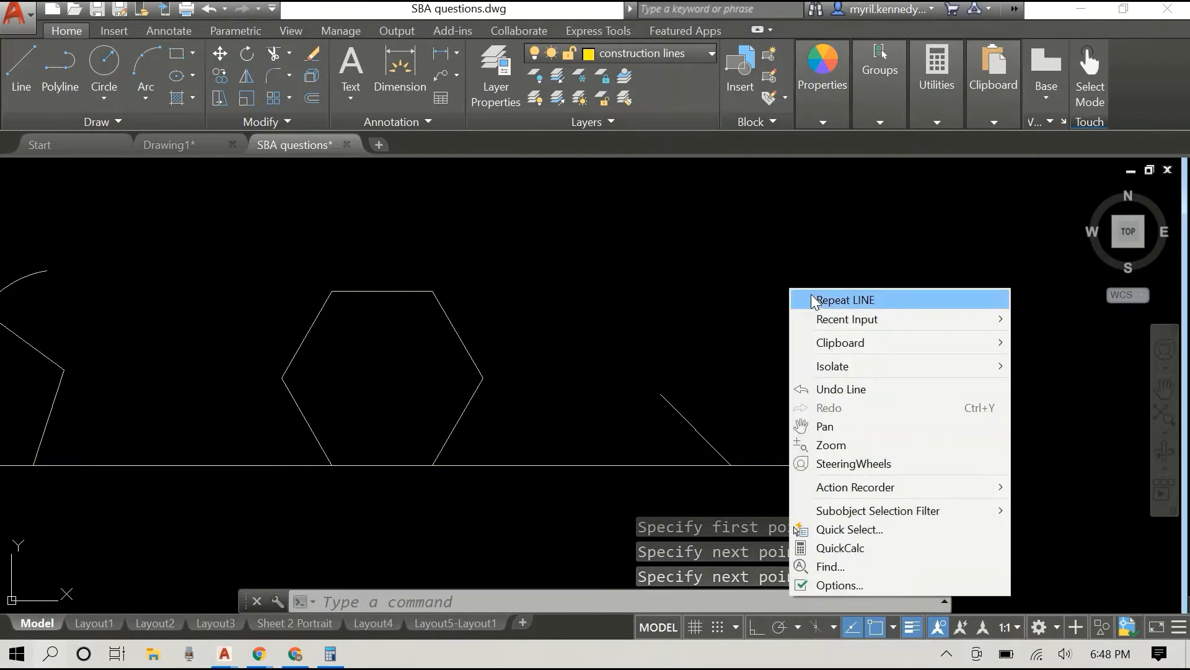
left_click(811, 294)
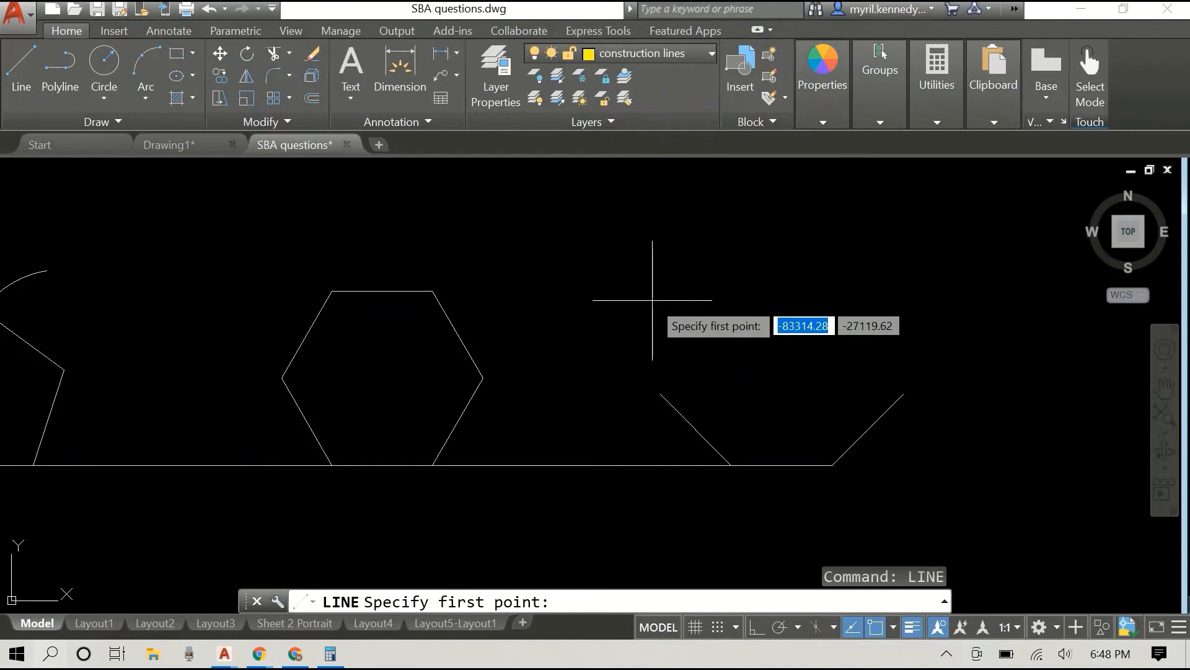
key("F8")
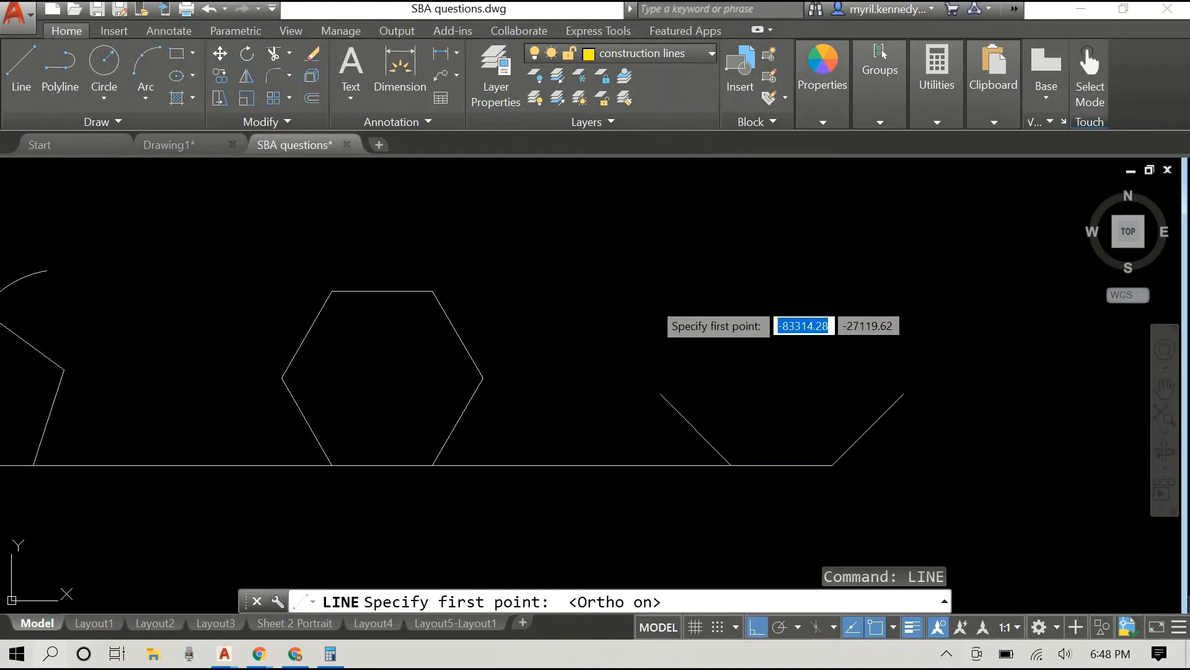
left_click(660, 393)
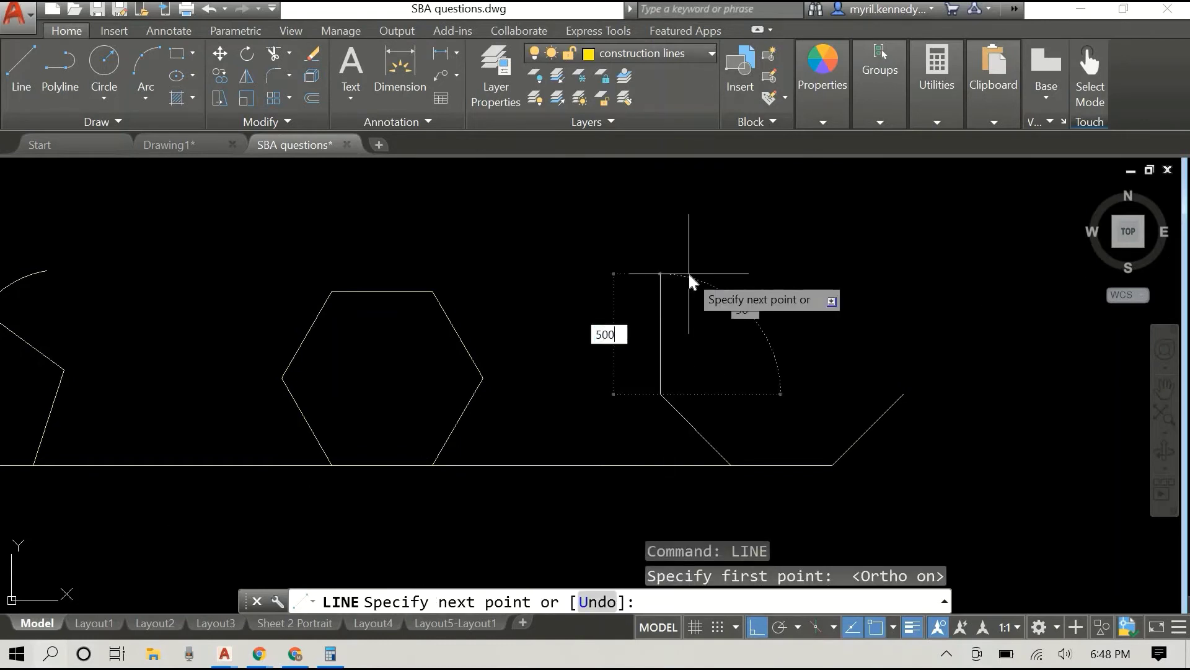
type("500")
key("Return")
right_click(790, 262)
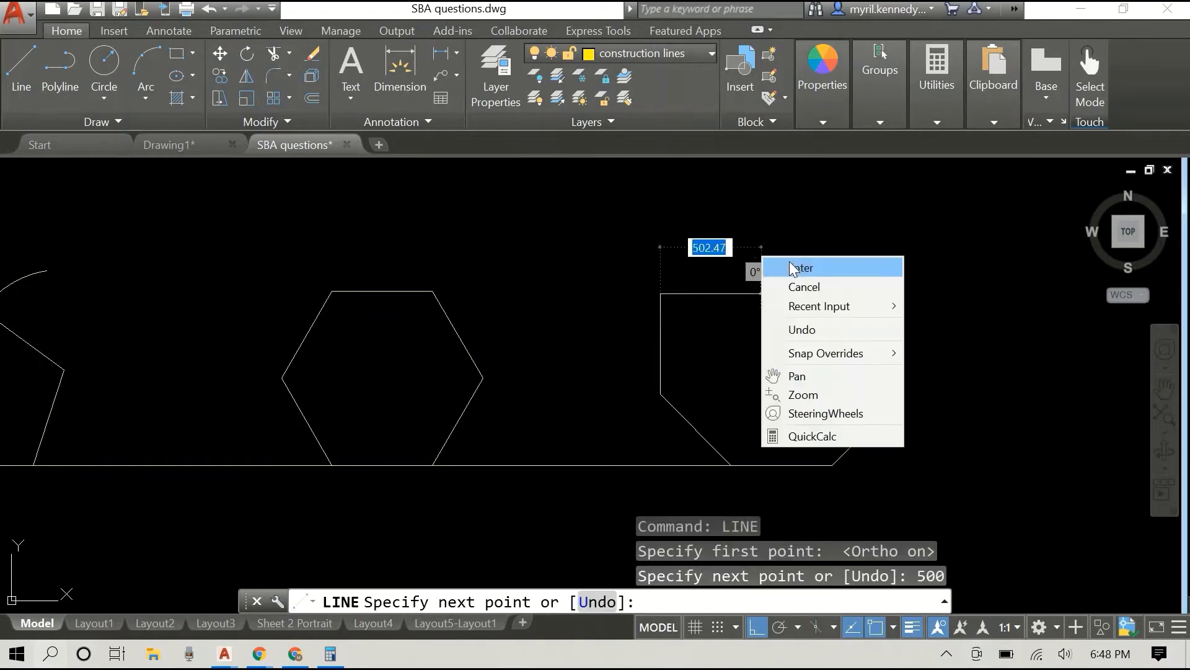
left_click(818, 270)
Draw the octagon's right vertical side 500 upward from the lower right side's free end.
right_click(790, 261)
left_click(844, 273)
left_click(904, 394)
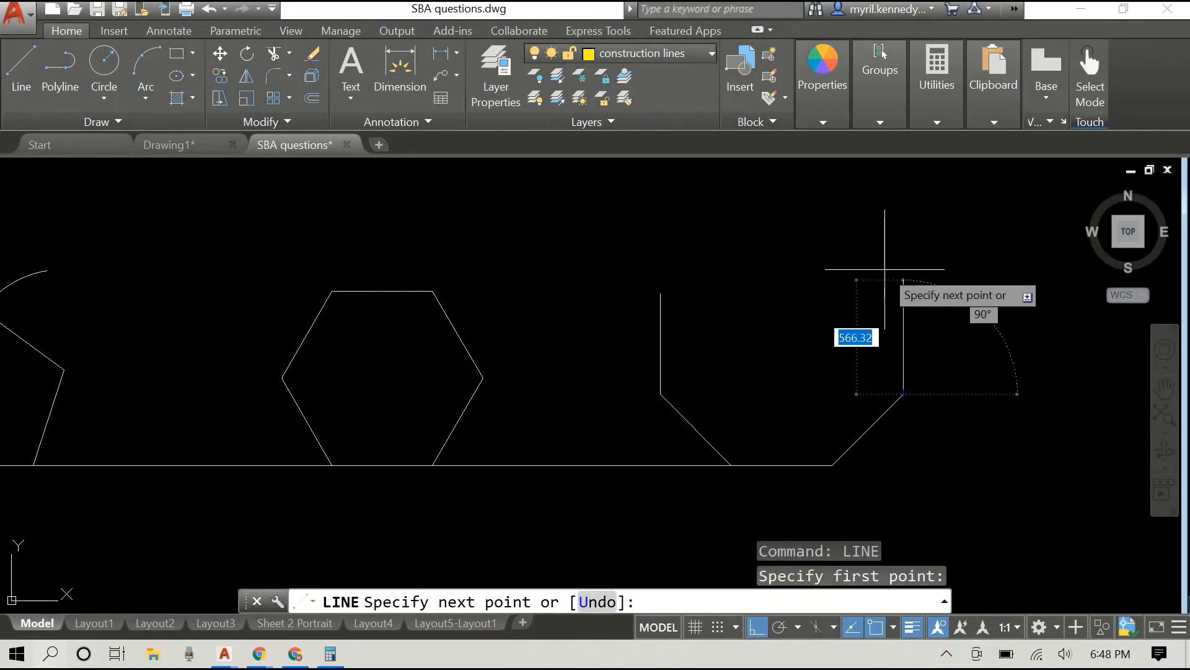
type("500")
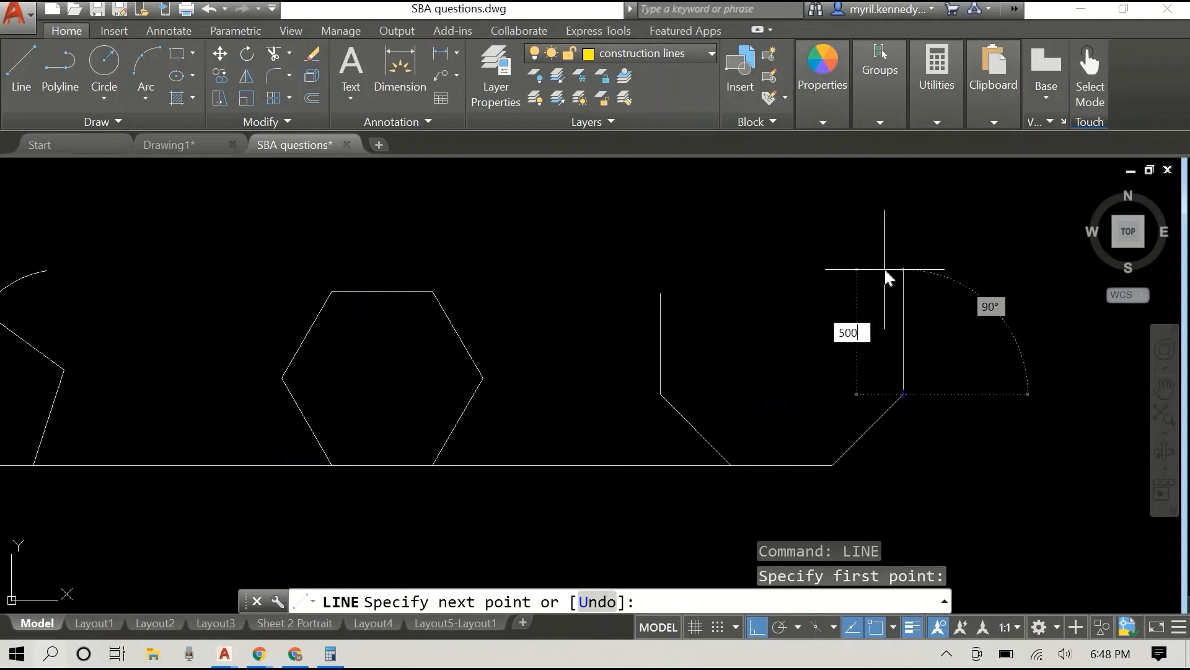
key("Return")
right_click(750, 296)
left_click(767, 303)
With Ortho off, draw the octagon's upper left side from the left vertical's upper end, 500 long at 45 degrees.
scroll(767, 283, "down", 3)
middle_click_drag(794, 263, 768, 293)
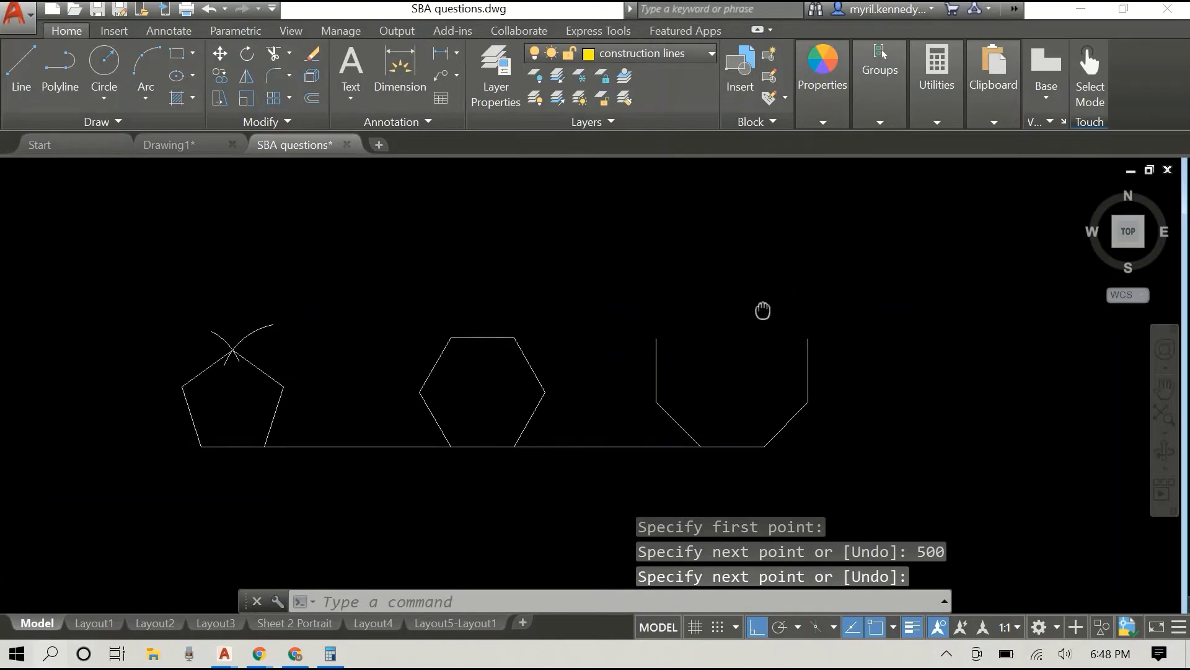
right_click(764, 286)
left_click(795, 295)
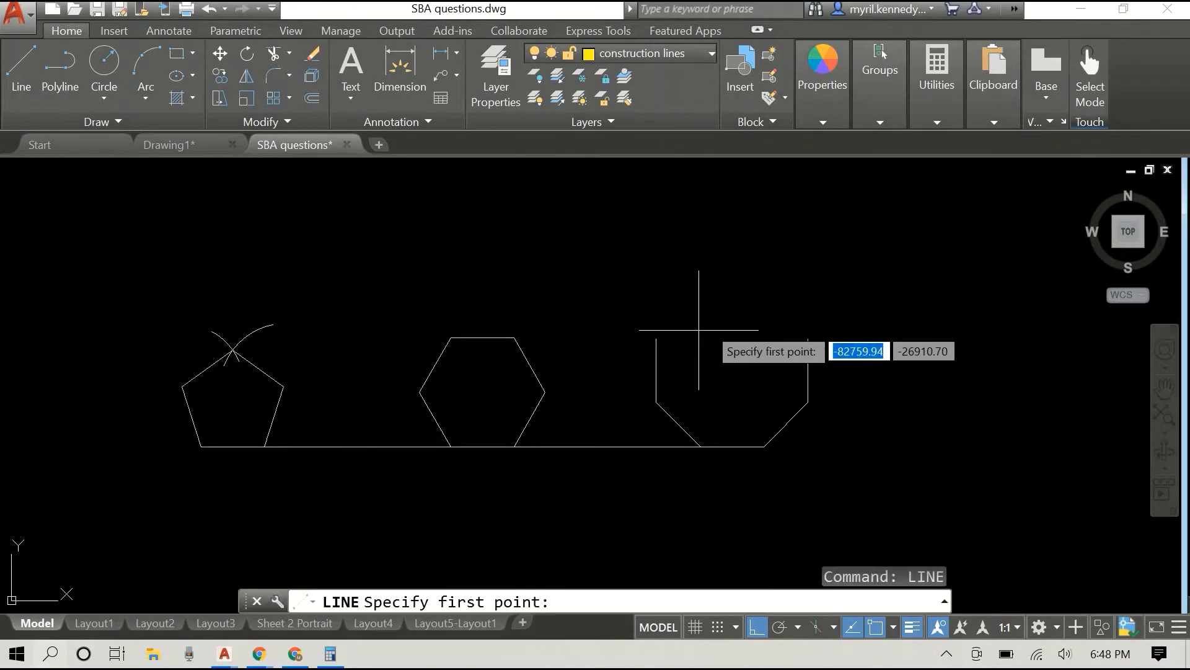
left_click(662, 338)
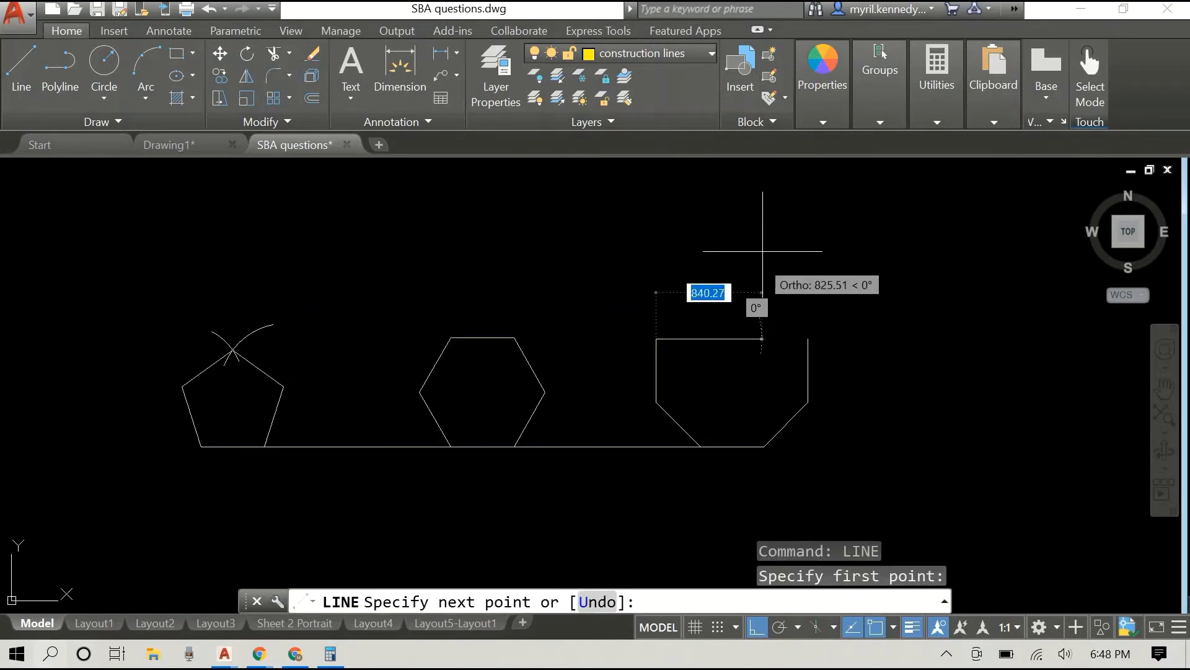
key("F8")
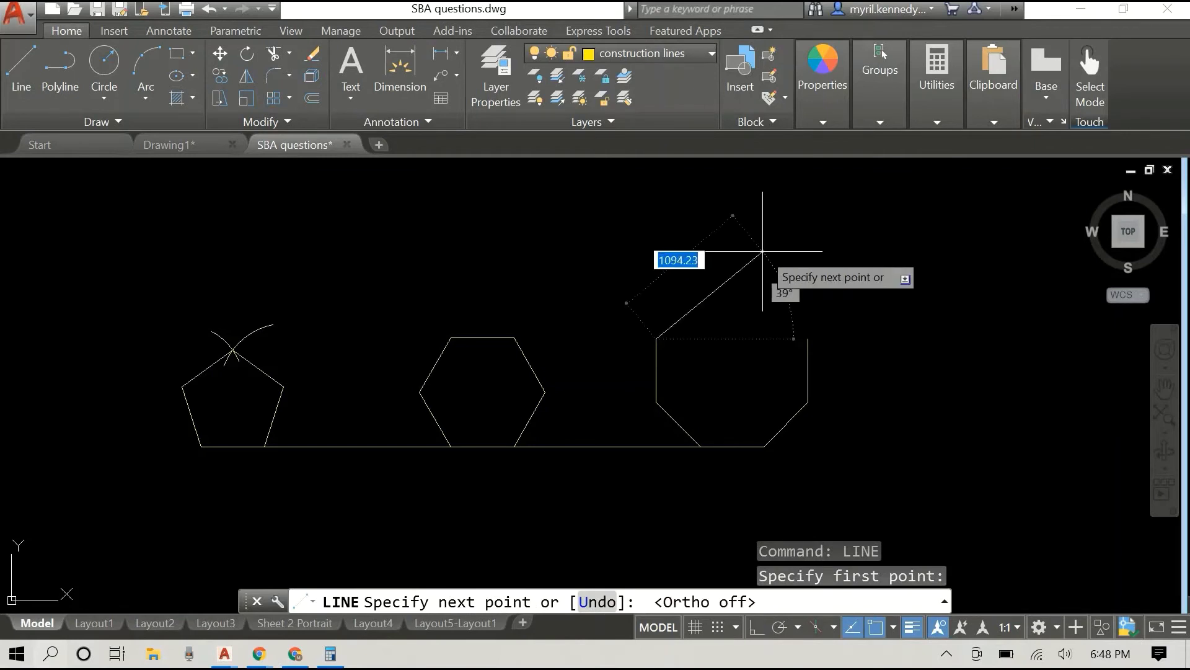
type("500")
key("Tab")
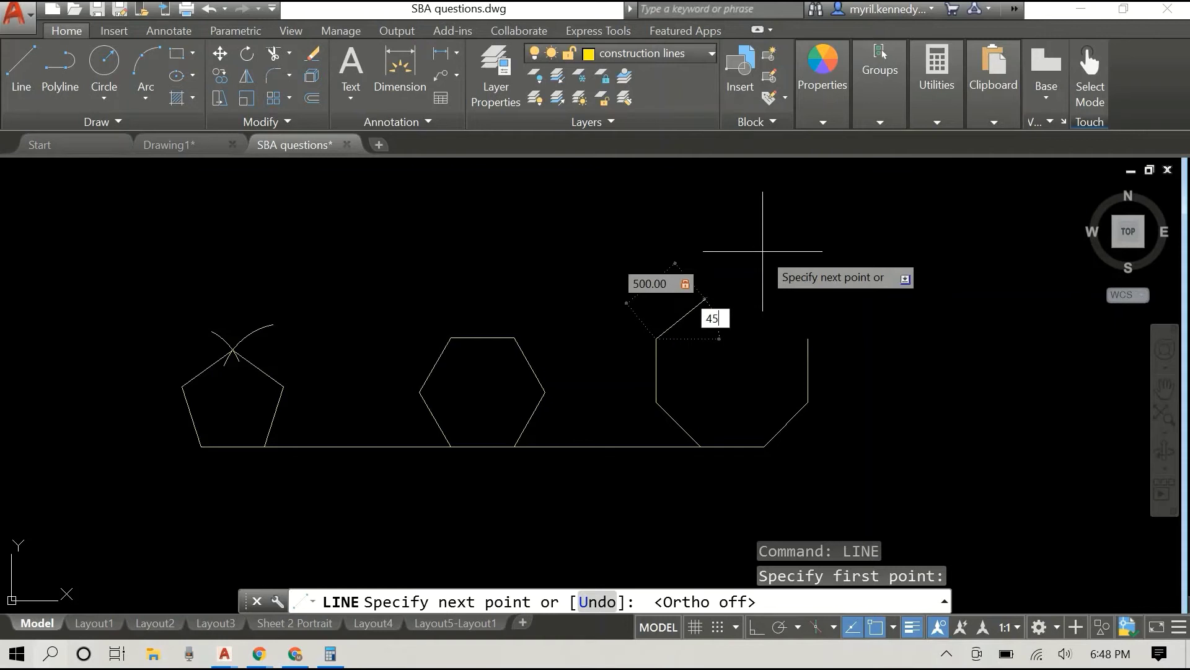
type("45")
key("Return")
right_click(851, 243)
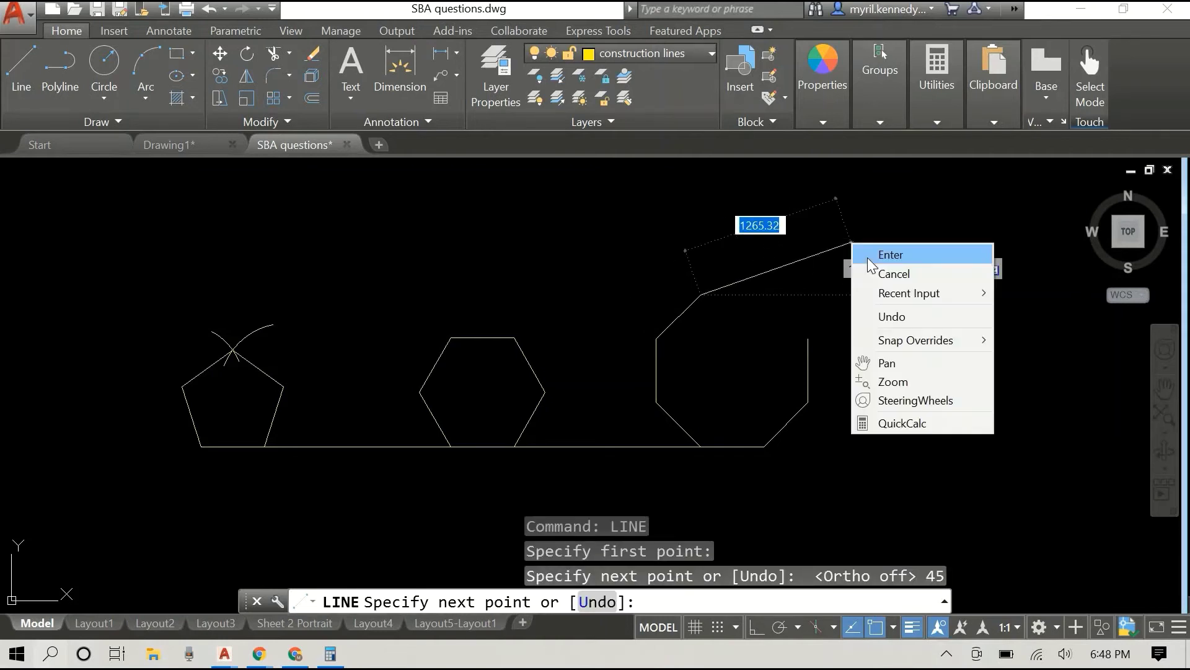
left_click(871, 255)
Draw the octagon's upper right side from the right vertical's upper end, 500 long at 135 degrees.
right_click(876, 265)
left_click(876, 266)
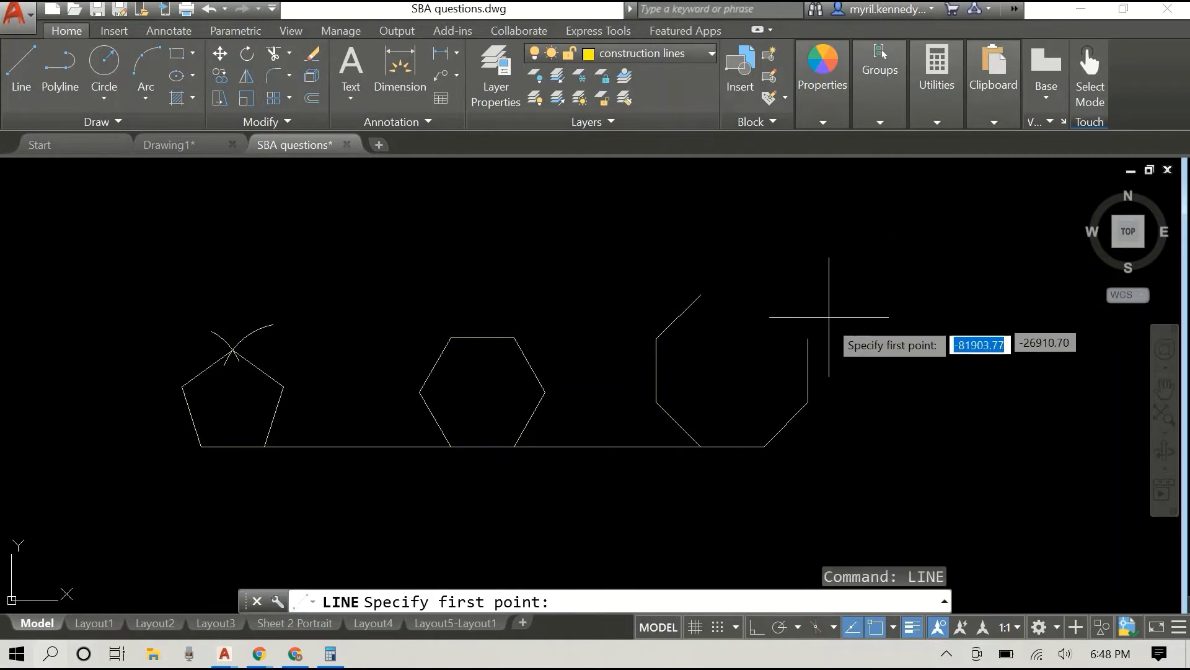
left_click(807, 339)
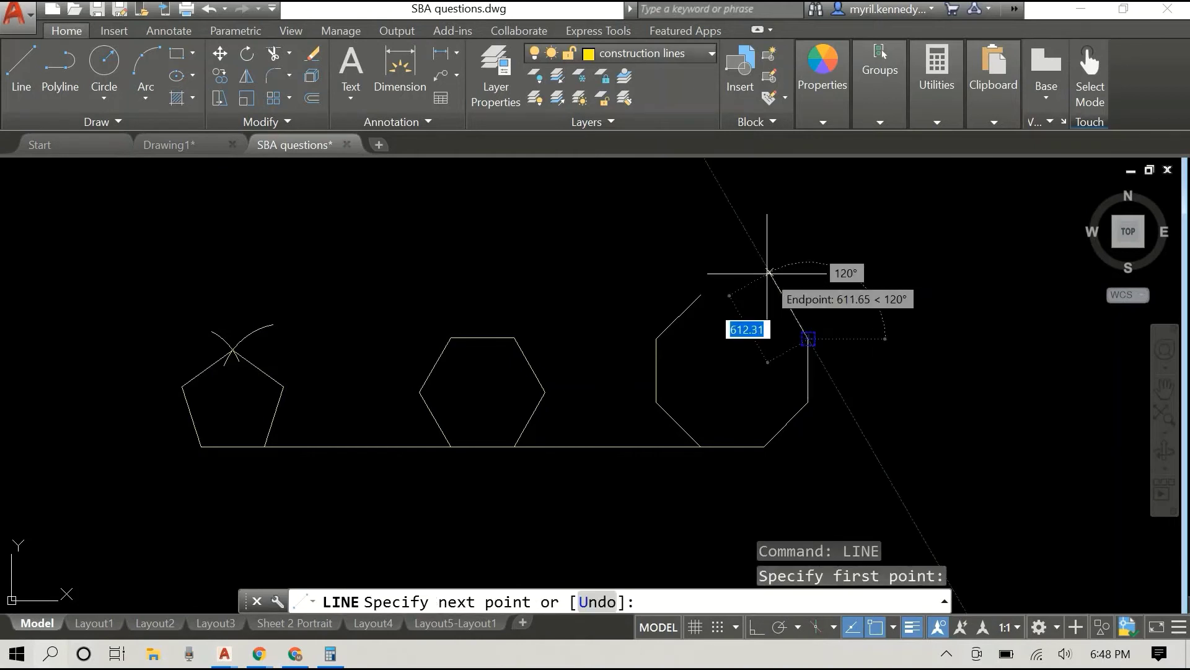
type("500")
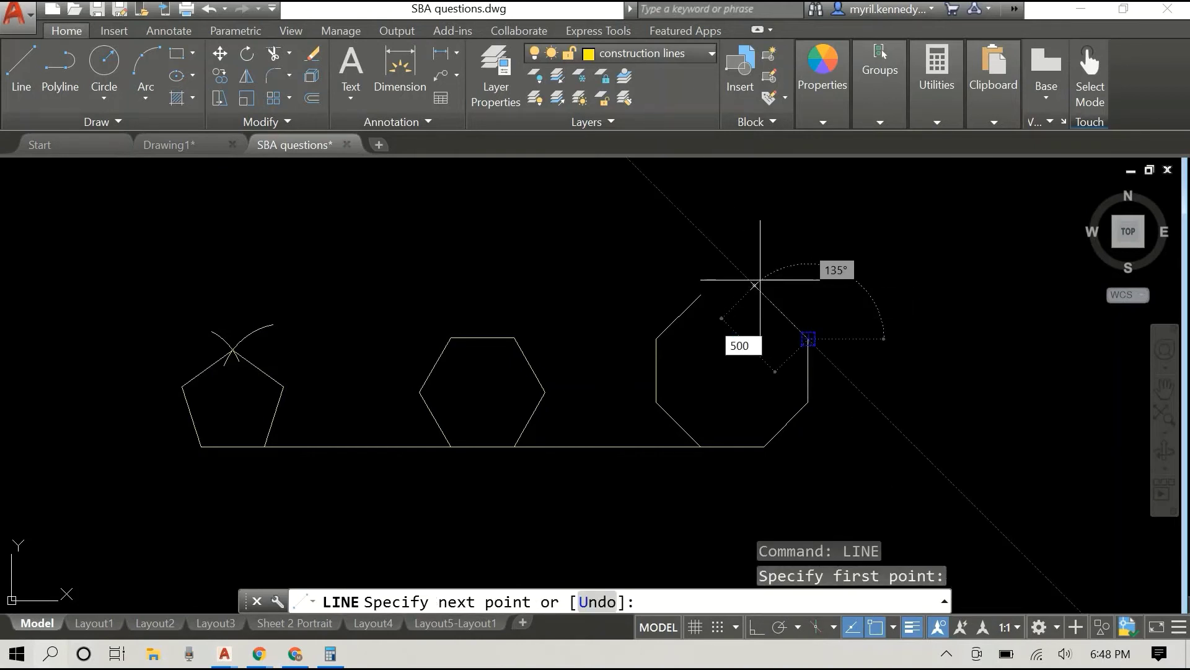
key("Tab")
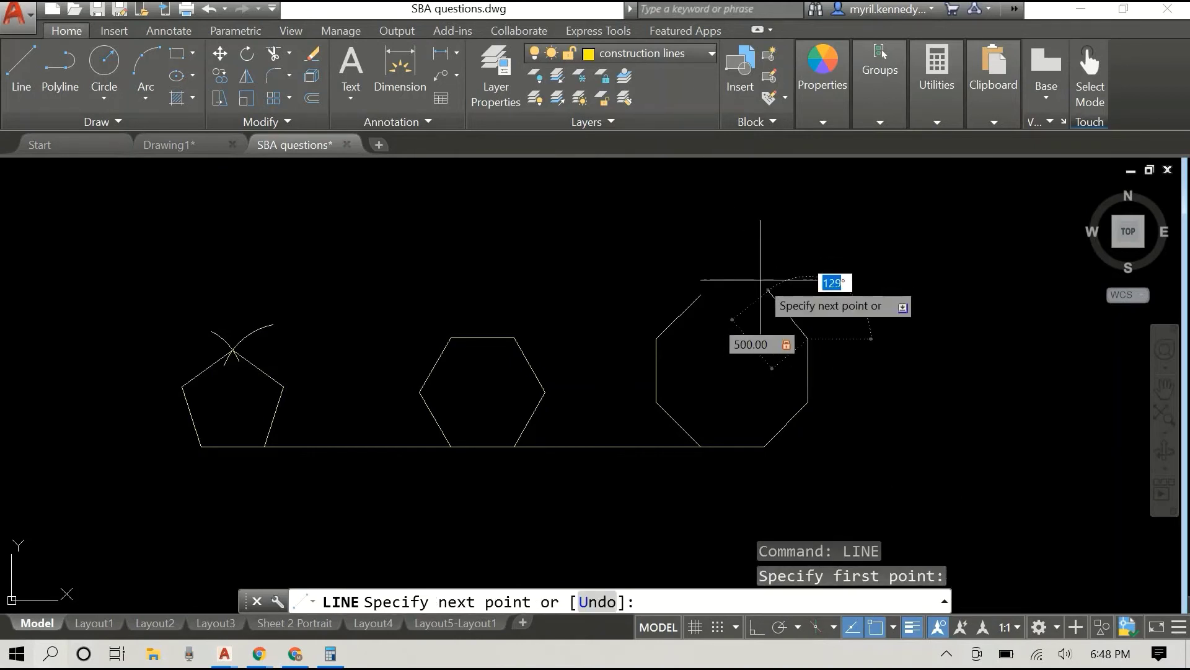
type("135")
key("Return")
right_click(854, 211)
left_click(863, 217)
Close the octagon with a horizontal top line joining the free ends of its two upper sloping sides.
right_click(814, 247)
left_click(820, 249)
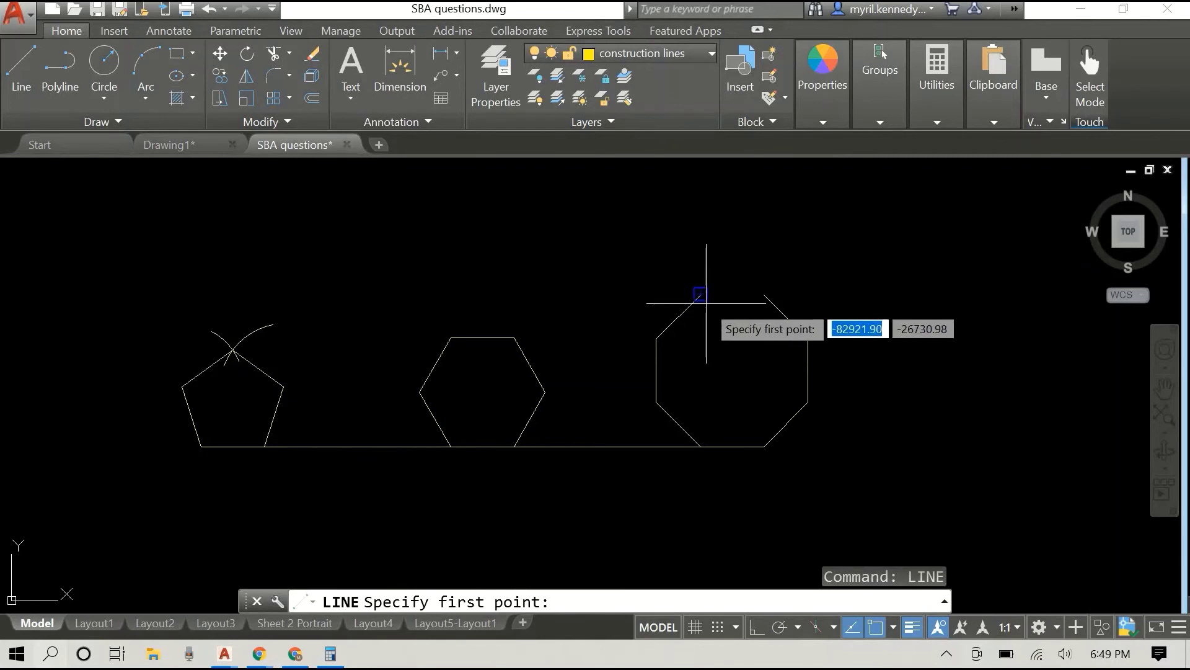
left_click(765, 295)
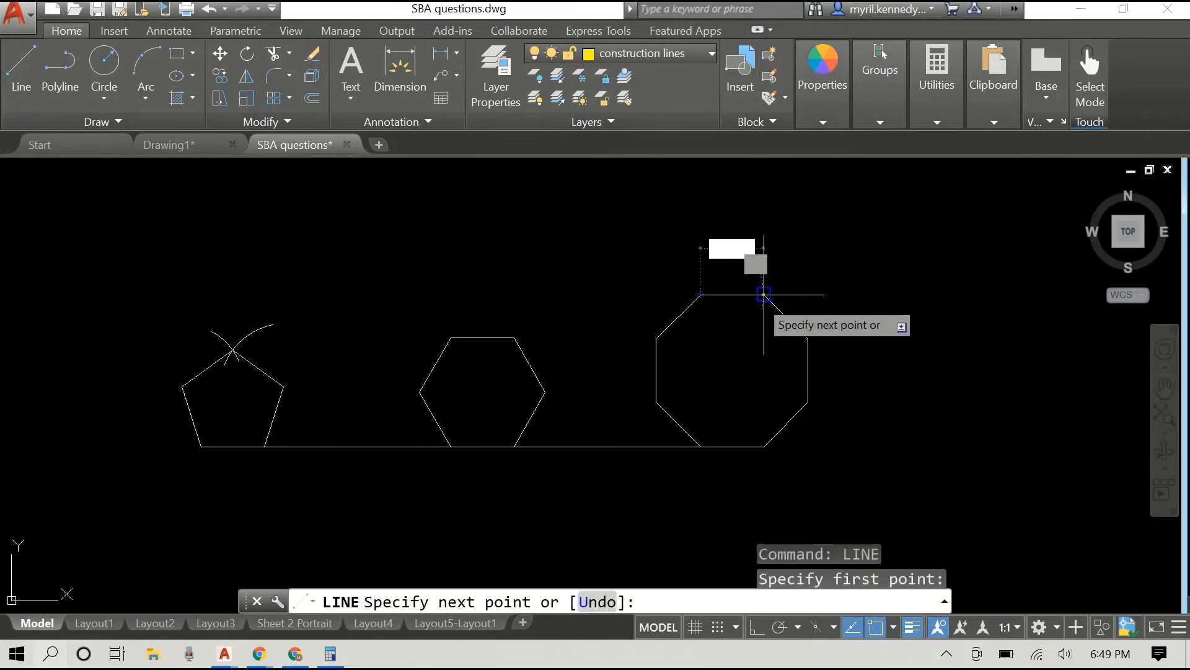
right_click(868, 254)
left_click(886, 264)
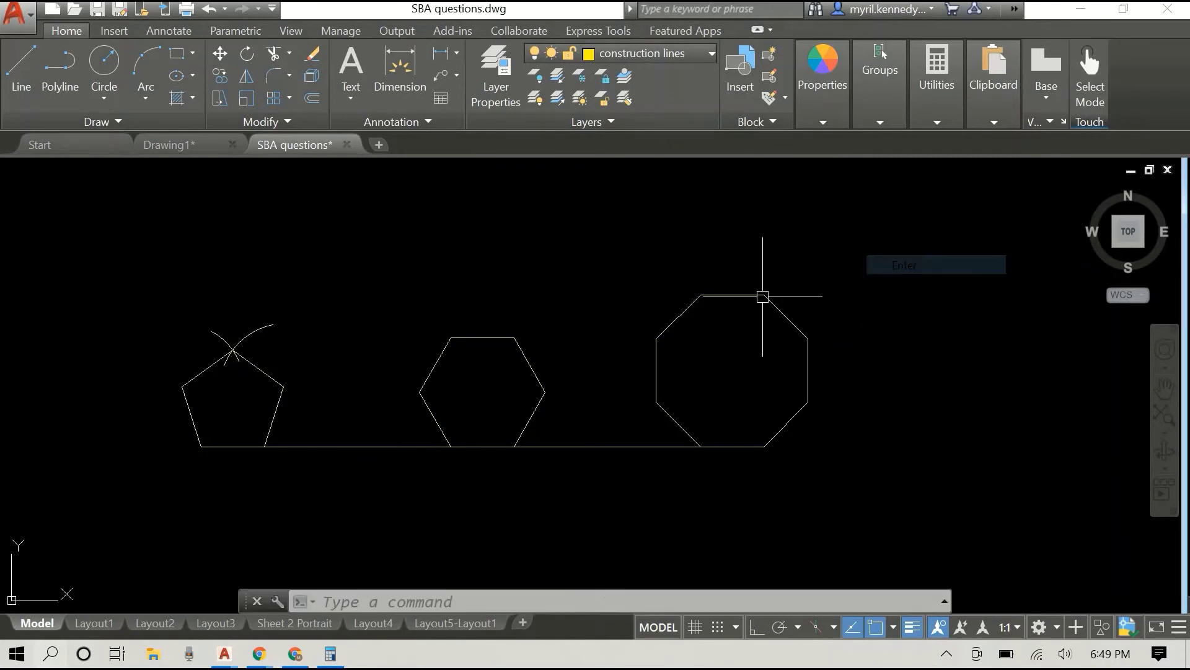
Move all sides of the pentagon, hexagon and octagon to the outline layer, leaving the arcs and connecting baseline on construction lines.
left_click(263, 375)
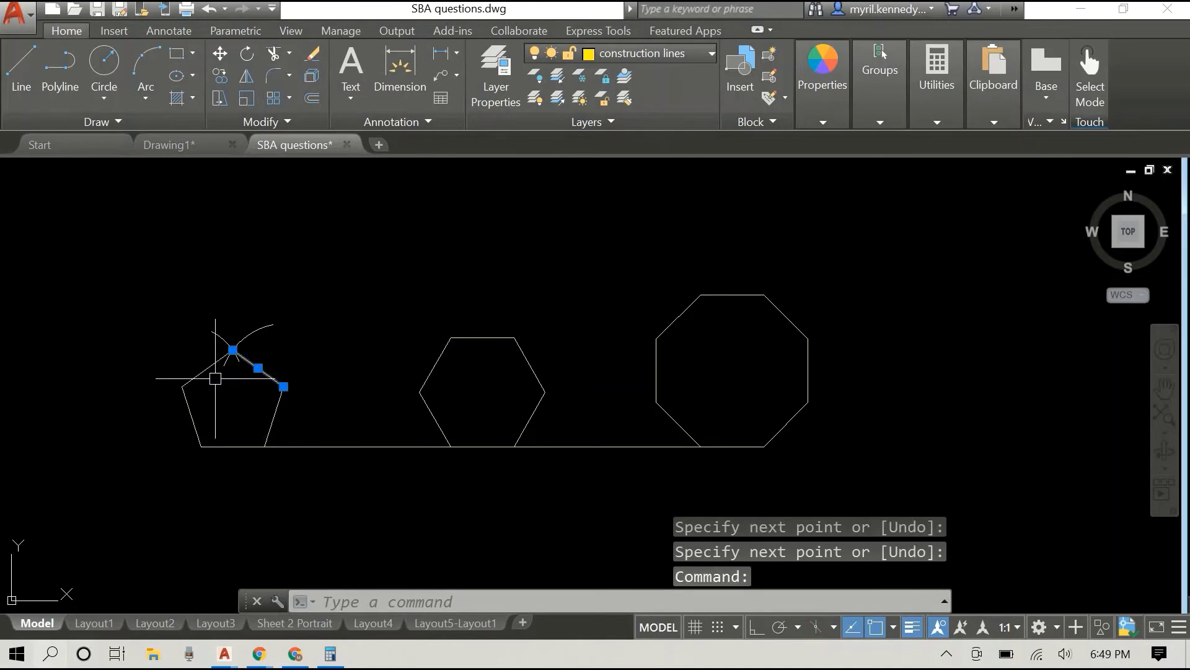
left_click(208, 368)
left_click(186, 407)
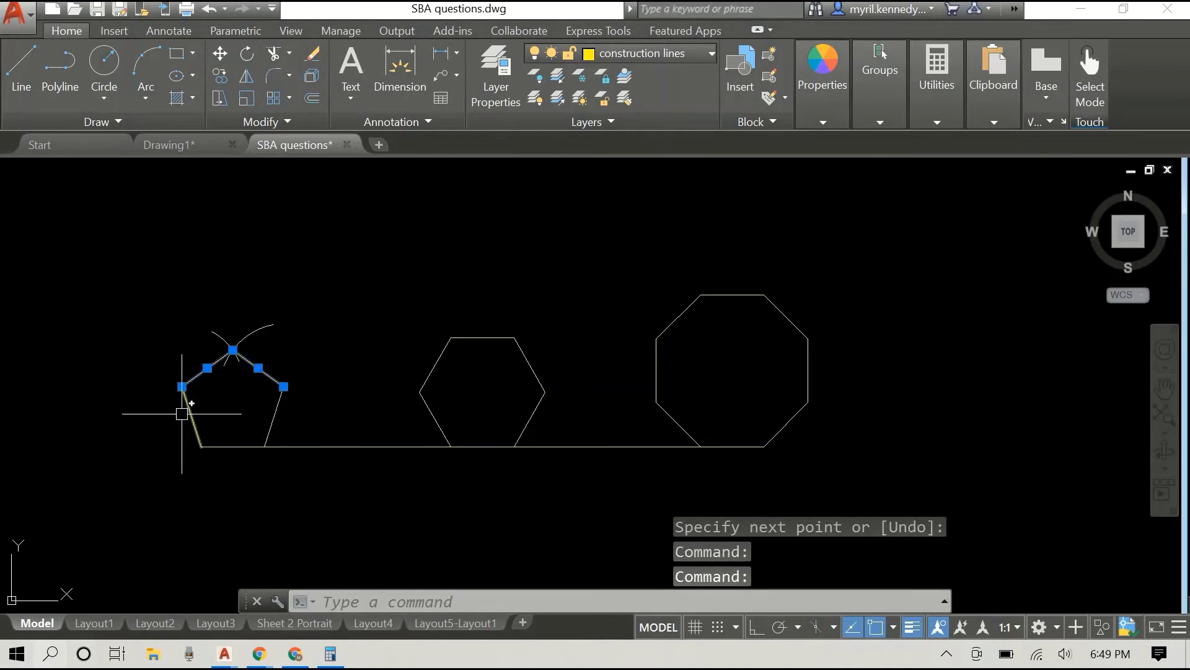
left_click(273, 419)
left_click(239, 446)
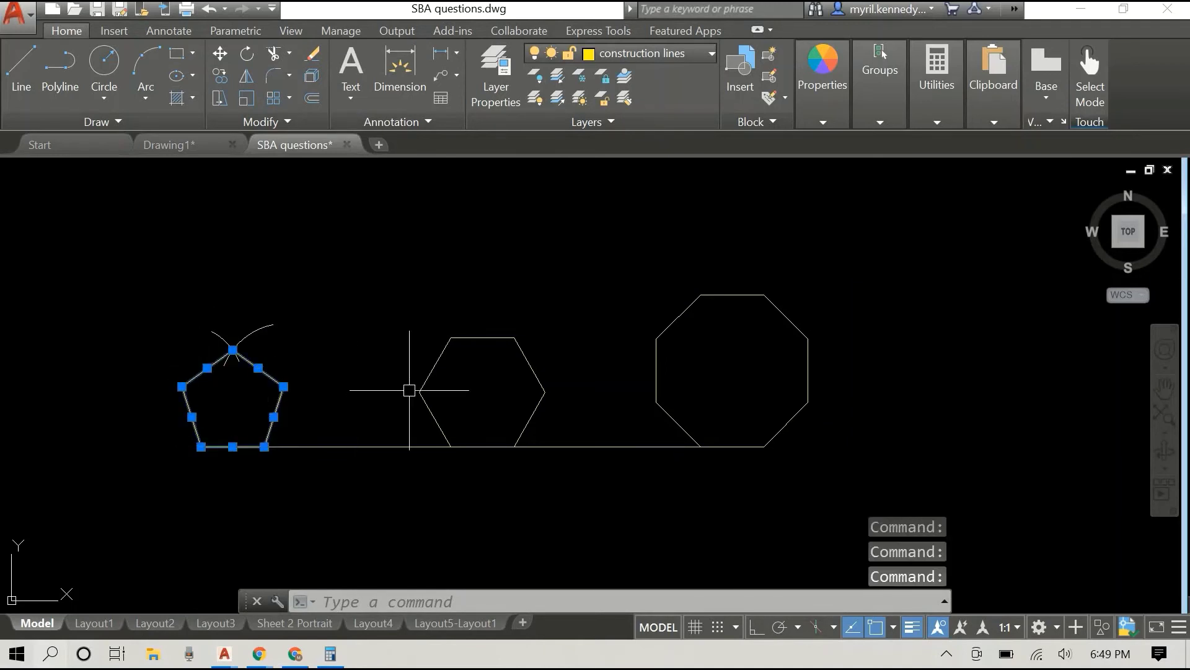
left_click(482, 339)
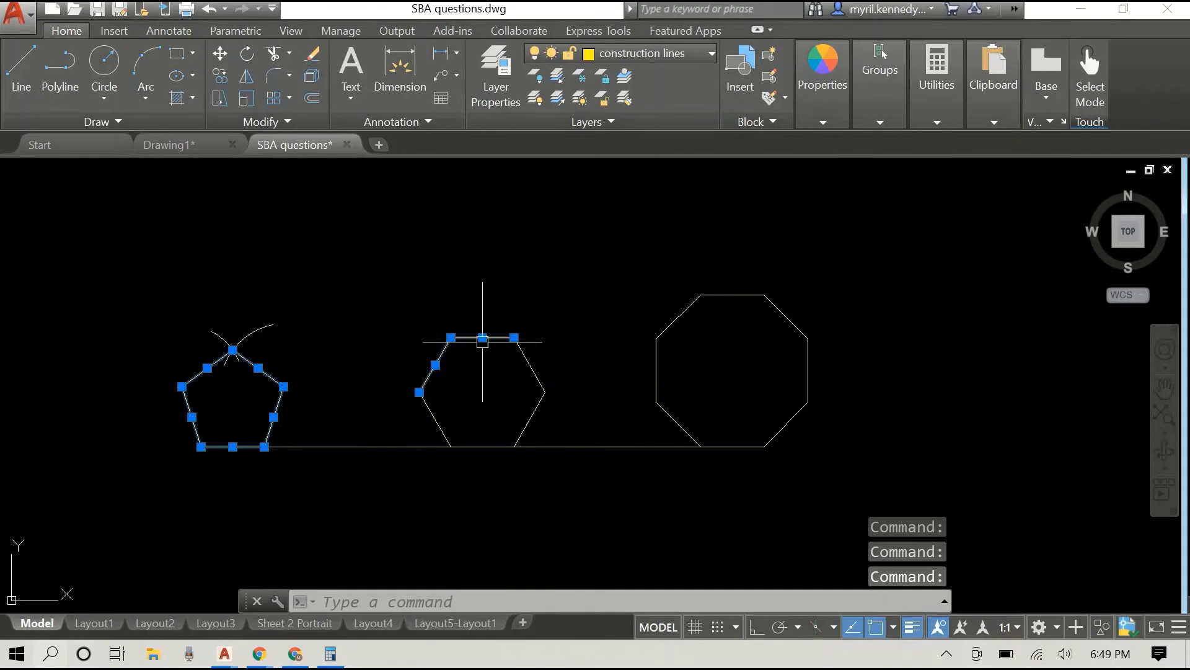
left_click(532, 375)
left_click(525, 416)
left_click(435, 419)
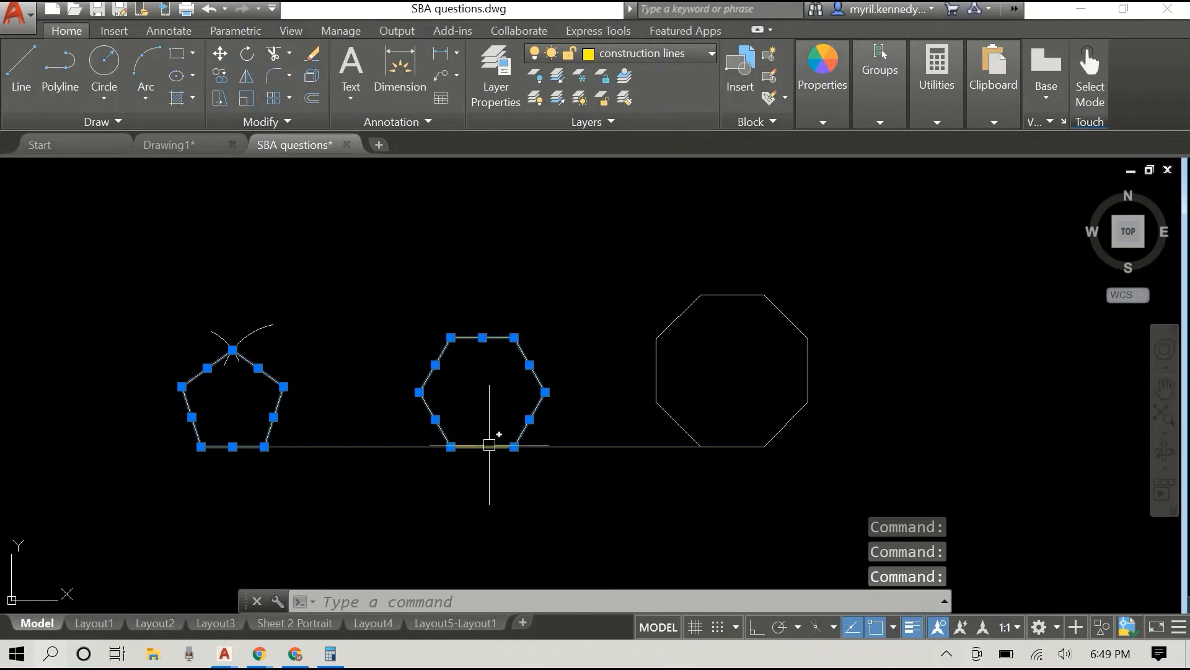
left_click(679, 423)
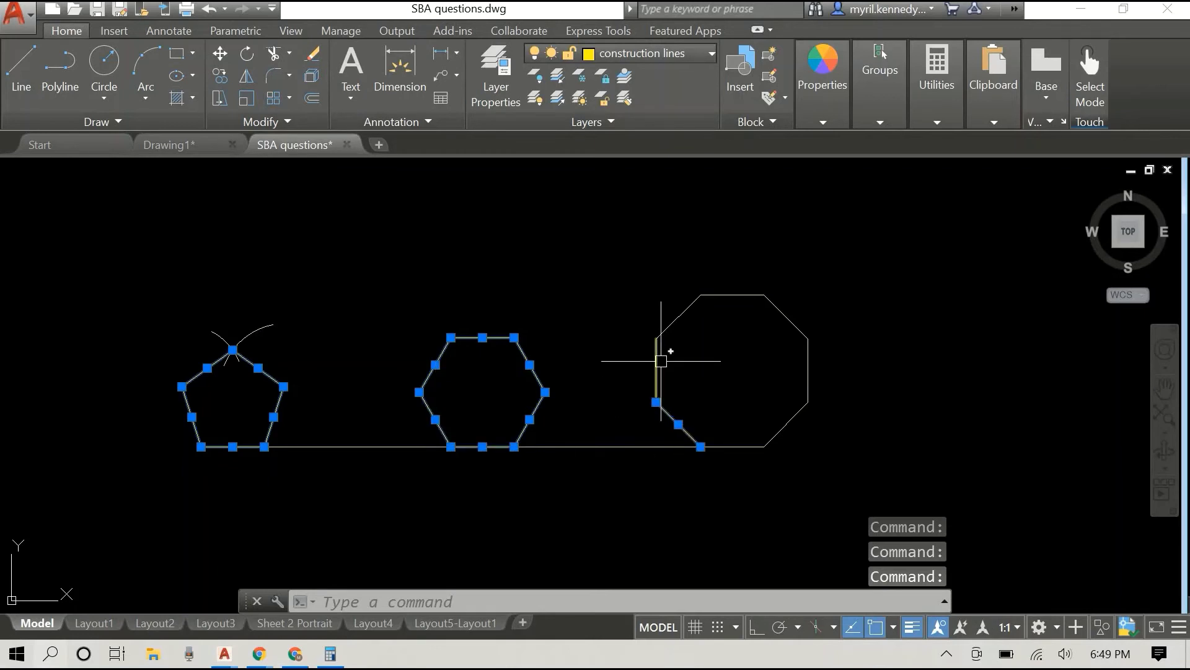
left_click(657, 361)
left_click(694, 301)
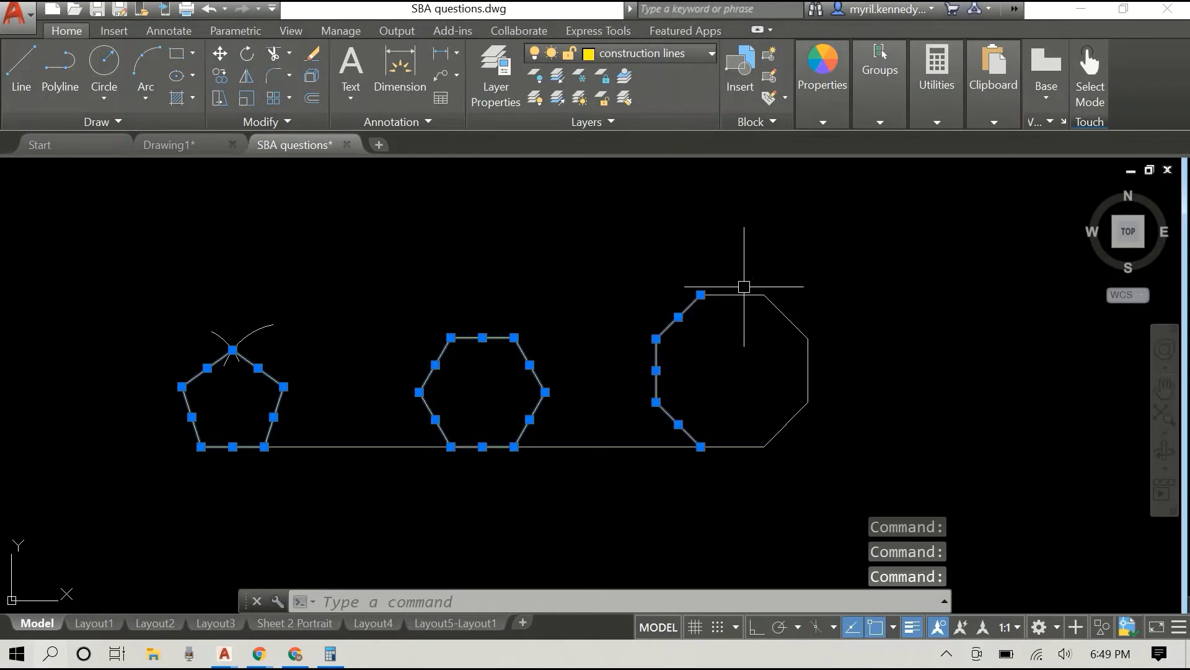
left_click(788, 319)
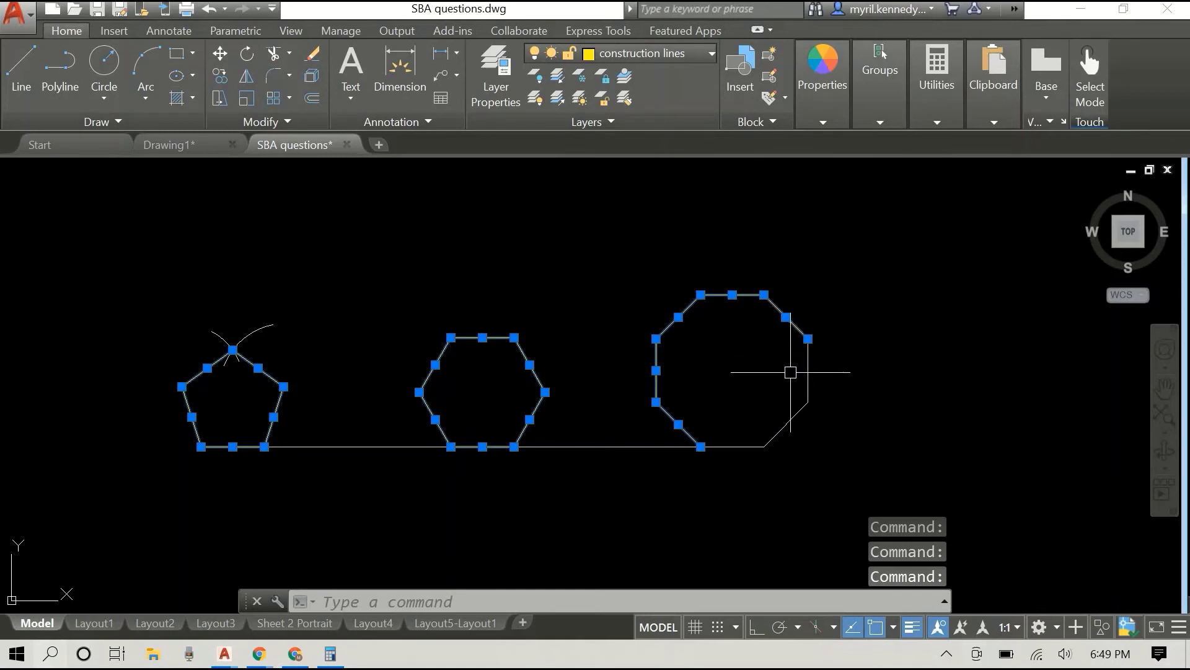
left_click(807, 372)
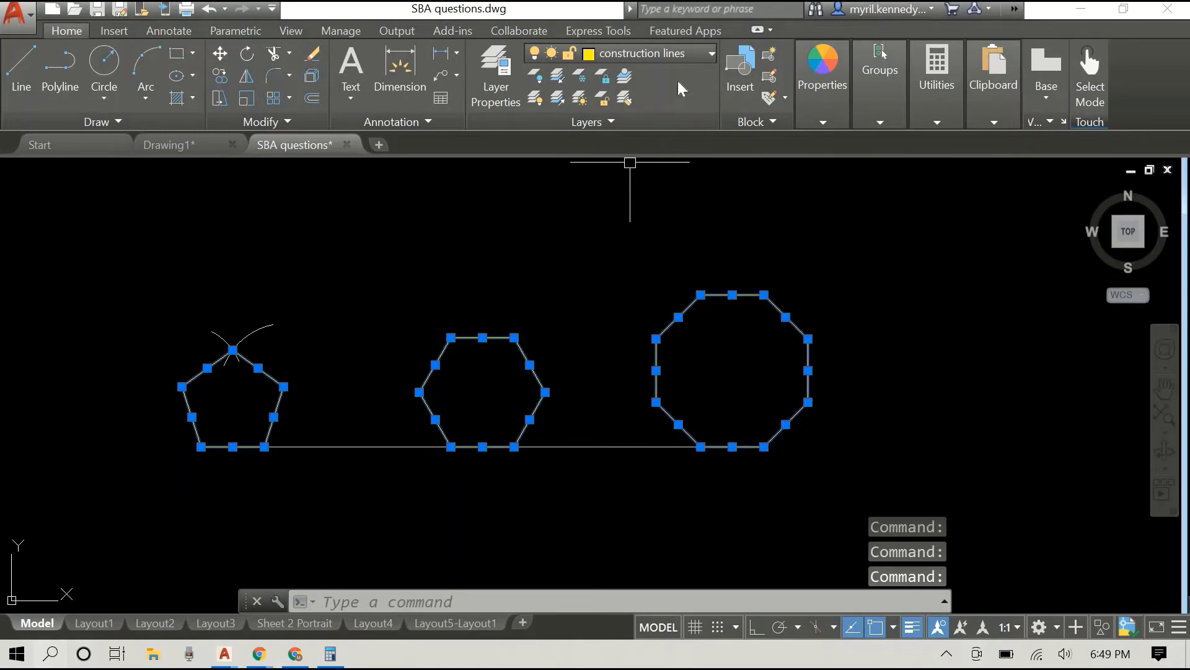
left_click(682, 56)
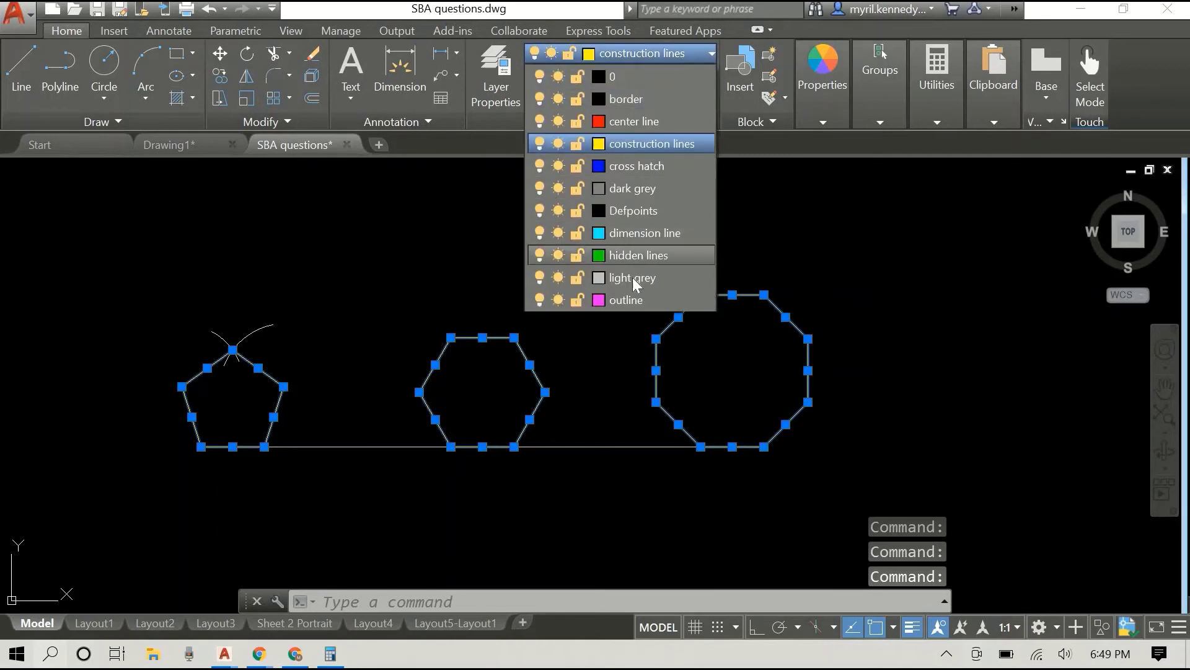
left_click(626, 299)
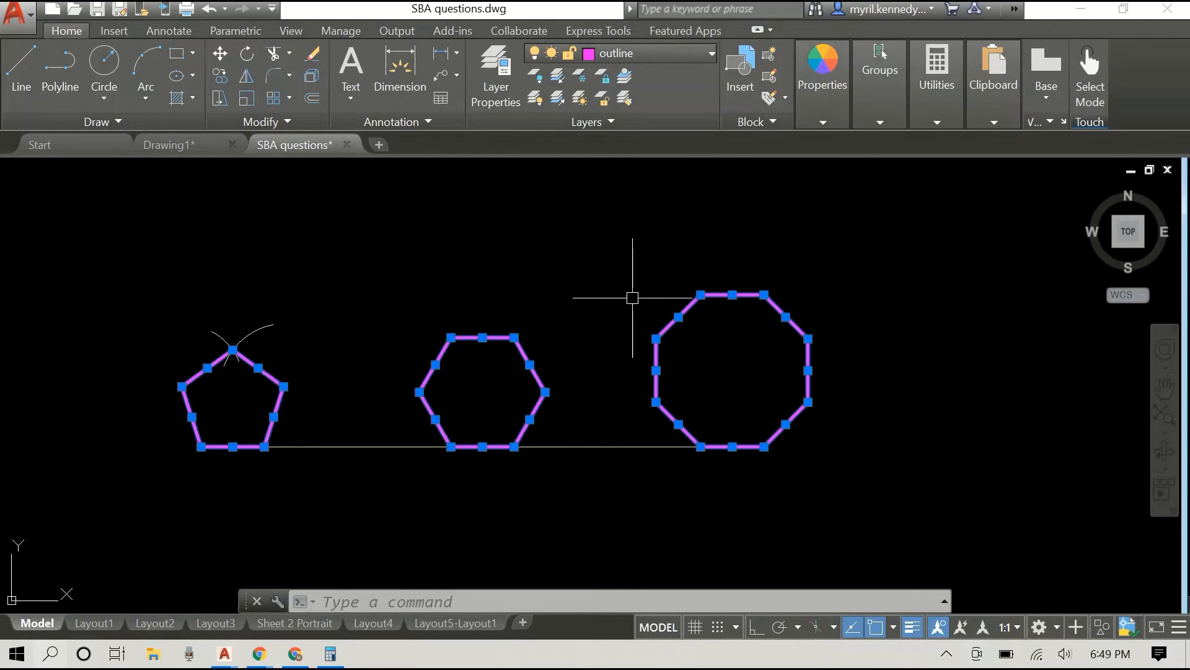
key("Escape")
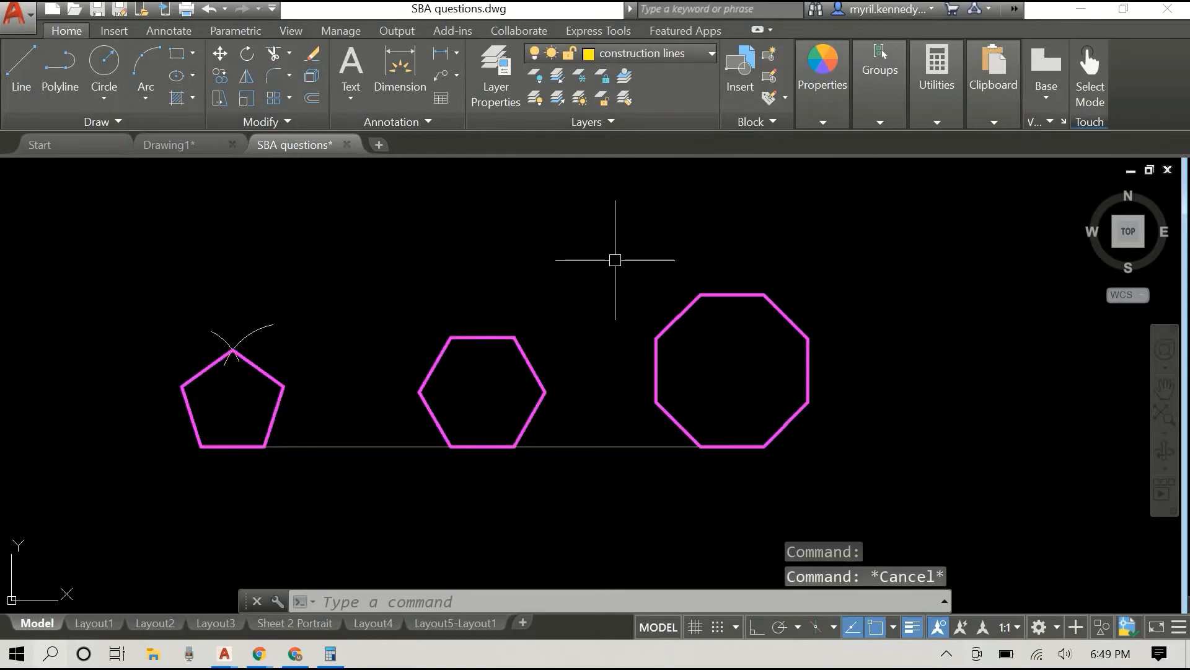
Add an angular dimension for the pentagon's exterior angle between its lower right side and the extended baseline.
middle_click_drag(616, 259, 657, 231)
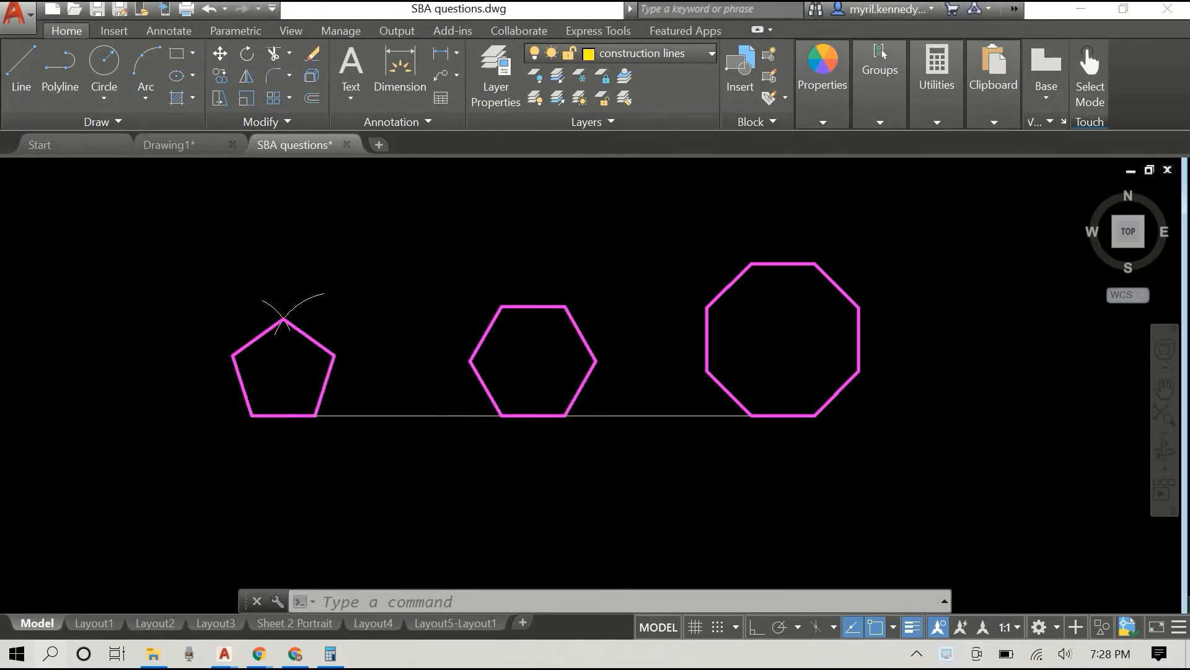
scroll(335, 382, "up", 4)
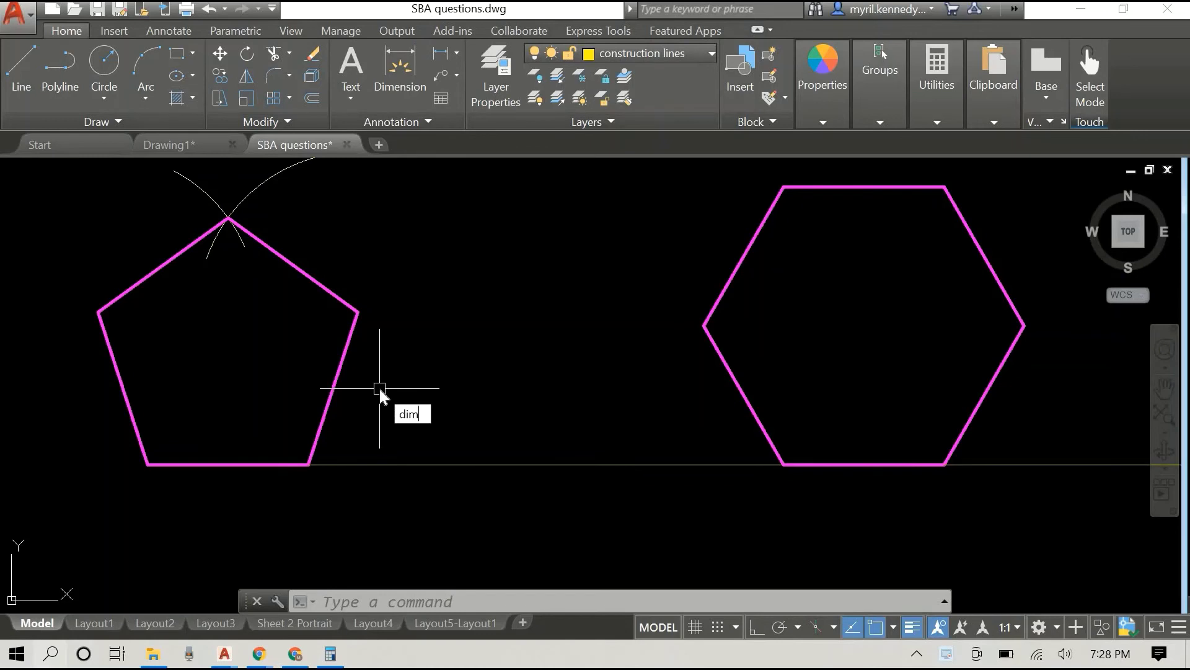
type("an")
key("Return")
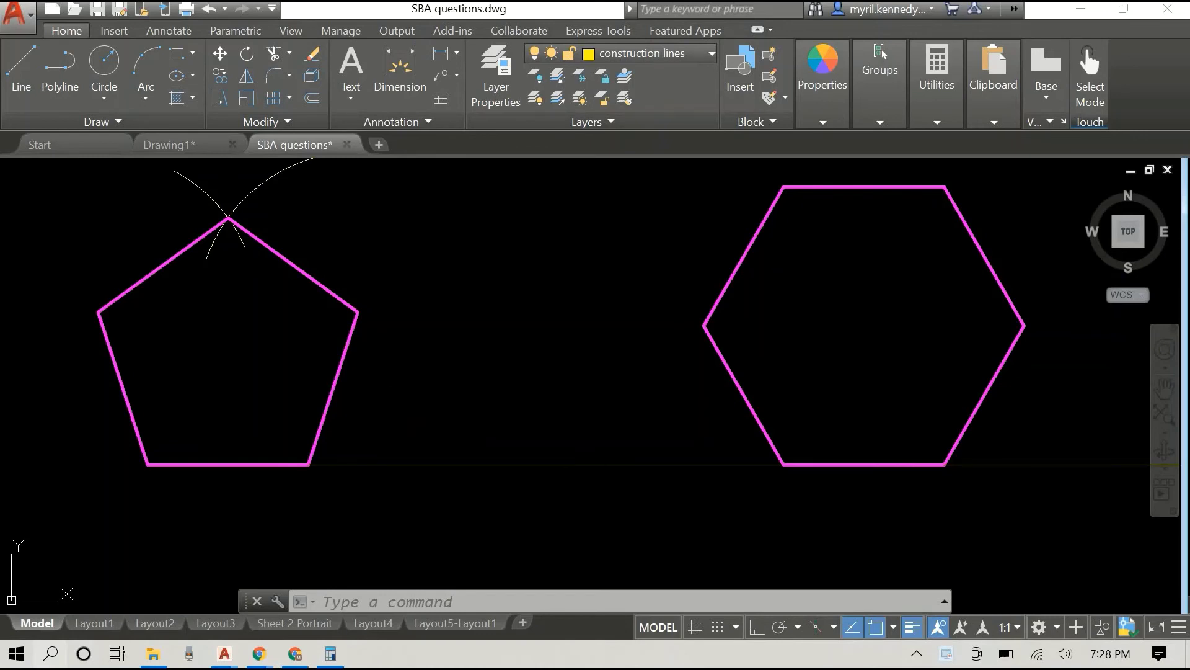
left_click(337, 375)
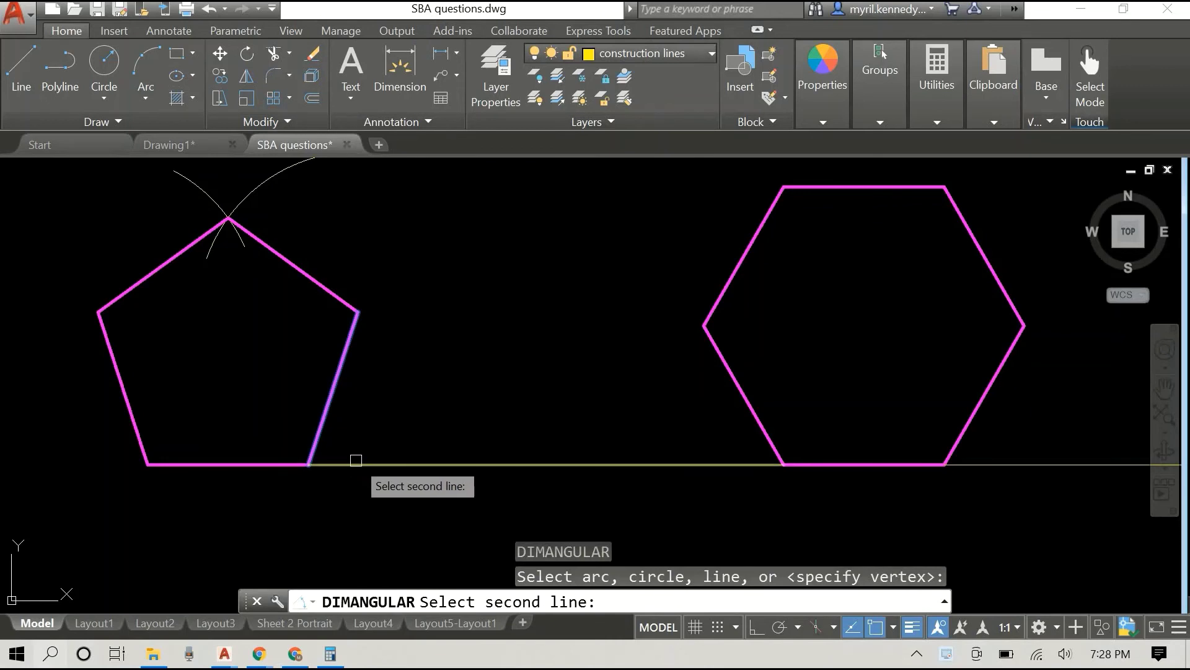
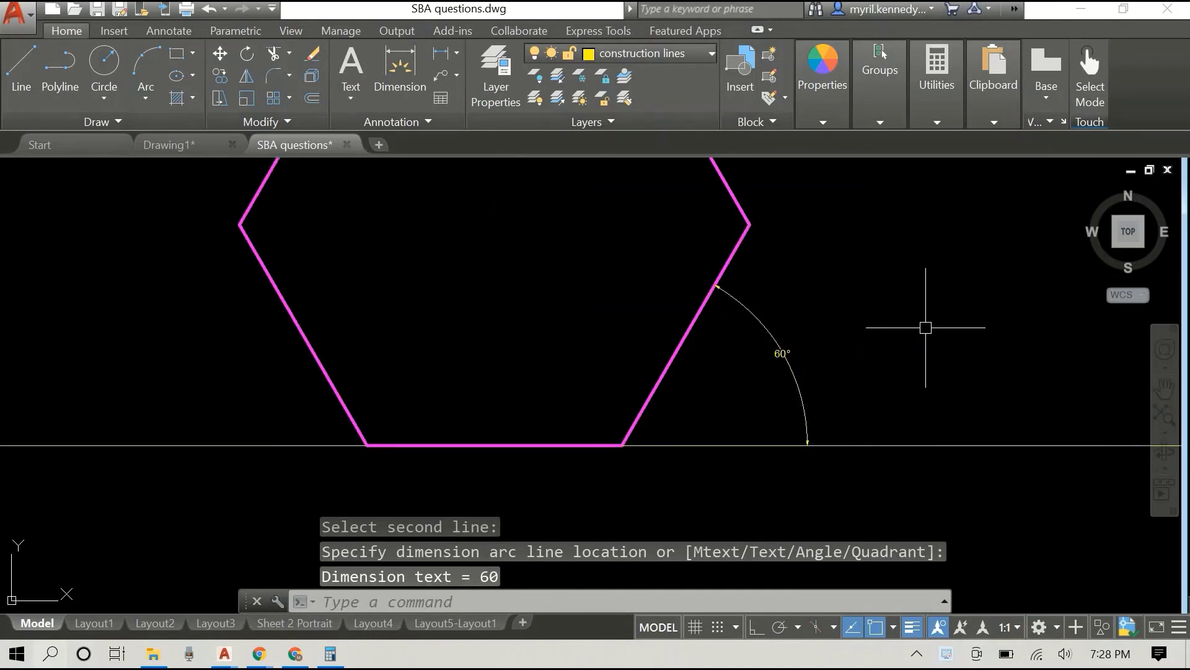
Add an angular dimension for the octagon's exterior angle between its lower left side and the baseline.
scroll(956, 314, "up", 2)
mouse_move(809, 345)
middle_mouse_down()
mouse_move(675, 308)
mouse_move(372, 308)
middle_mouse_up()
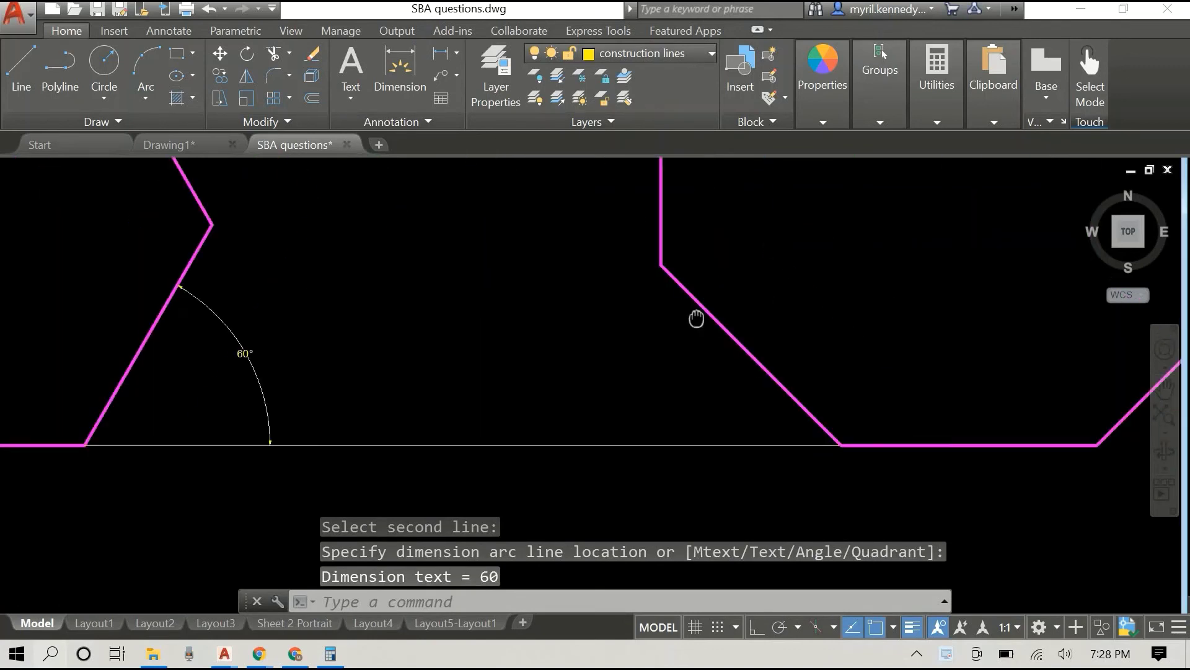
middle_click_drag(696, 317, 217, 303)
mouse_move(279, 352)
middle_mouse_down()
mouse_move(359, 338)
mouse_move(537, 335)
middle_mouse_up()
right_click(384, 326)
left_click(427, 336)
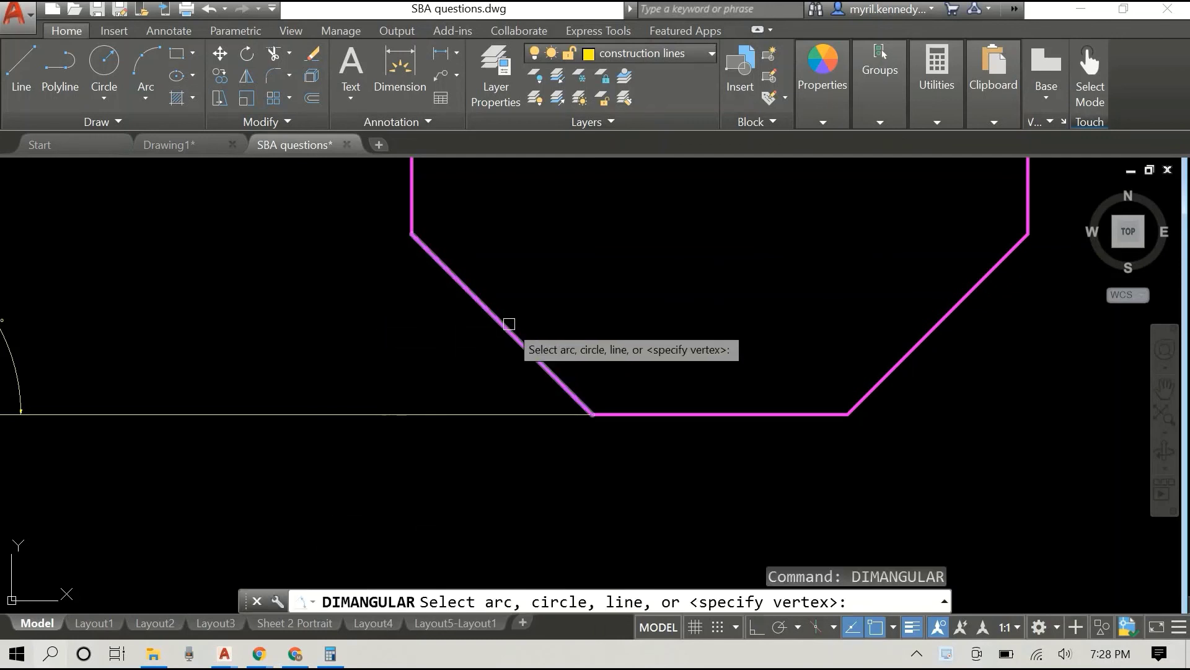
left_click(494, 318)
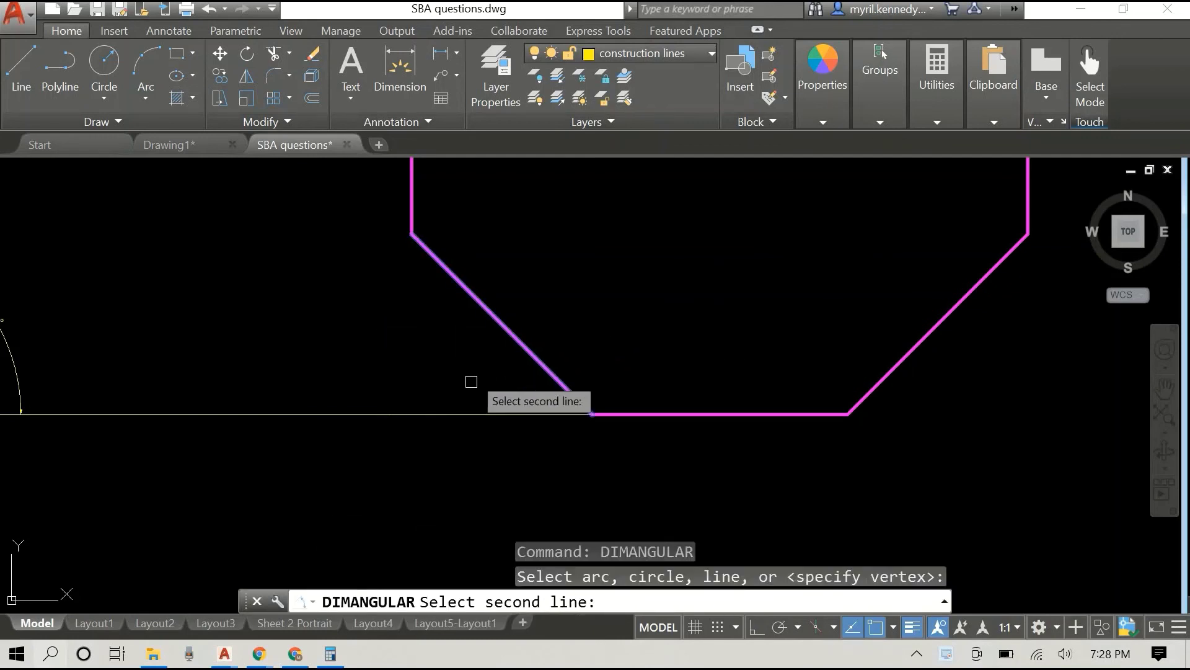
left_click(465, 414)
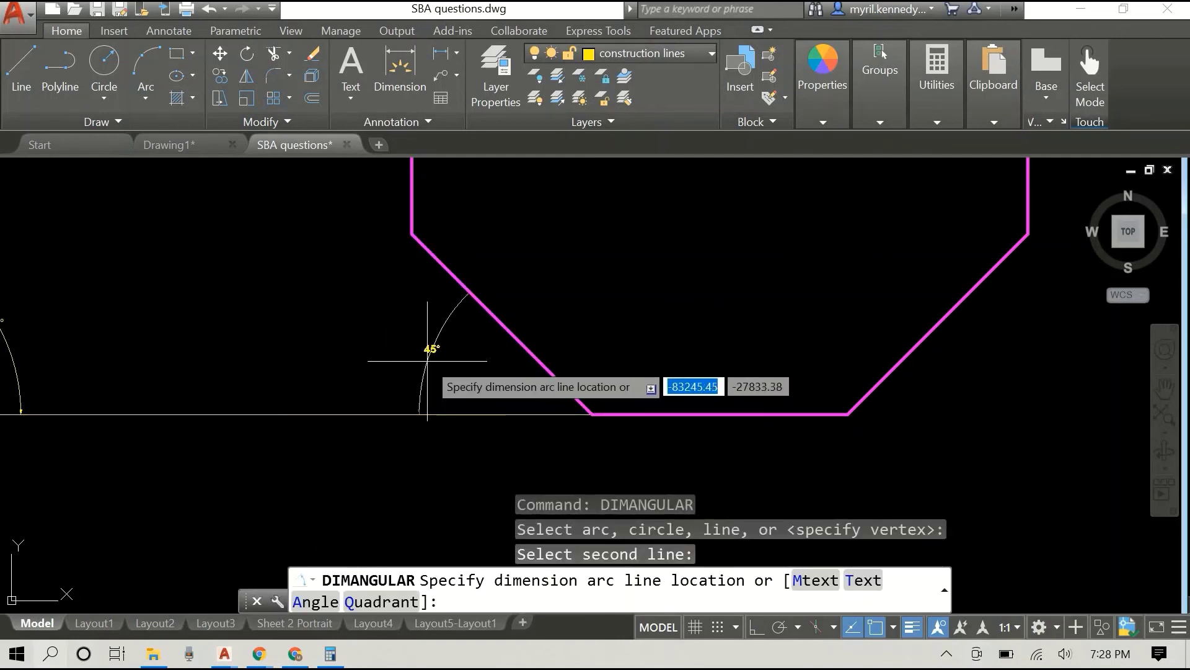
left_click(427, 360)
Modify the Standard dimension style to use a text height of 30.
scroll(425, 346, "down", 2)
mouse_move(267, 316)
middle_mouse_down()
mouse_move(435, 349)
mouse_move(559, 346)
middle_mouse_up()
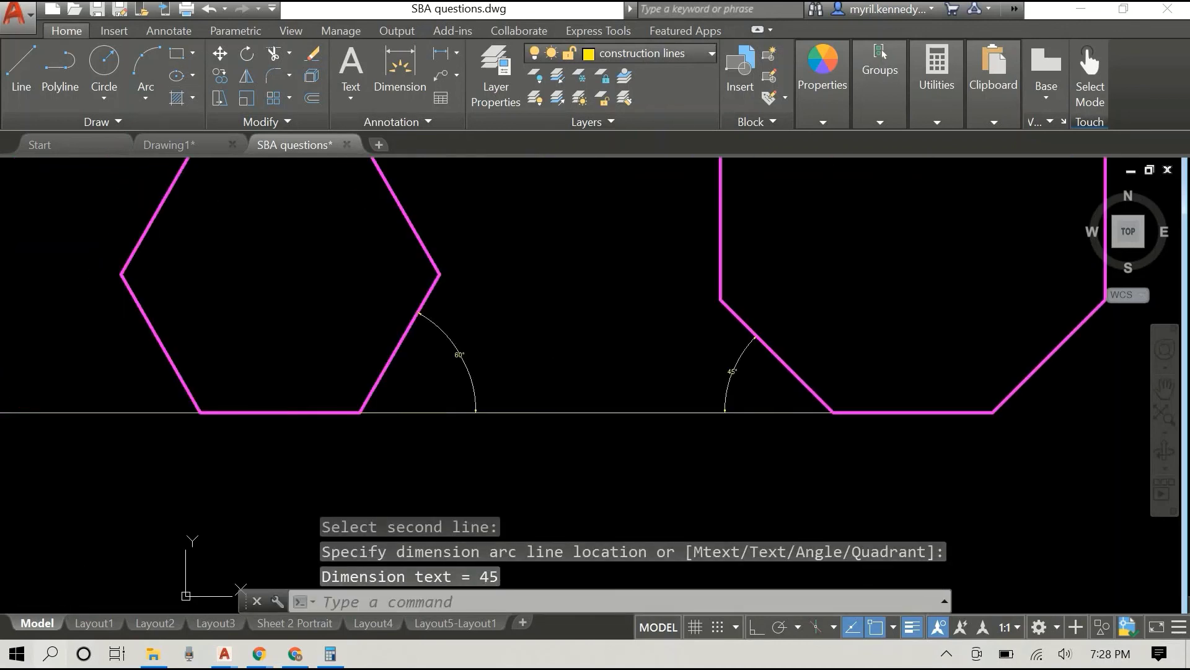
type("dim")
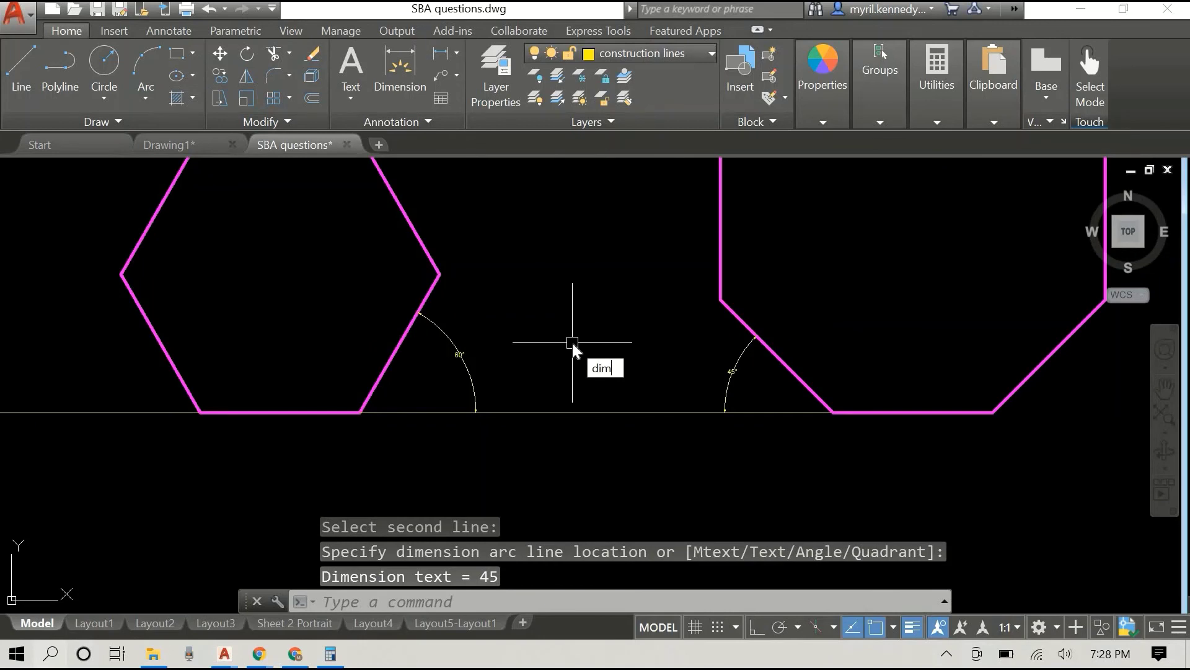
key("Down")
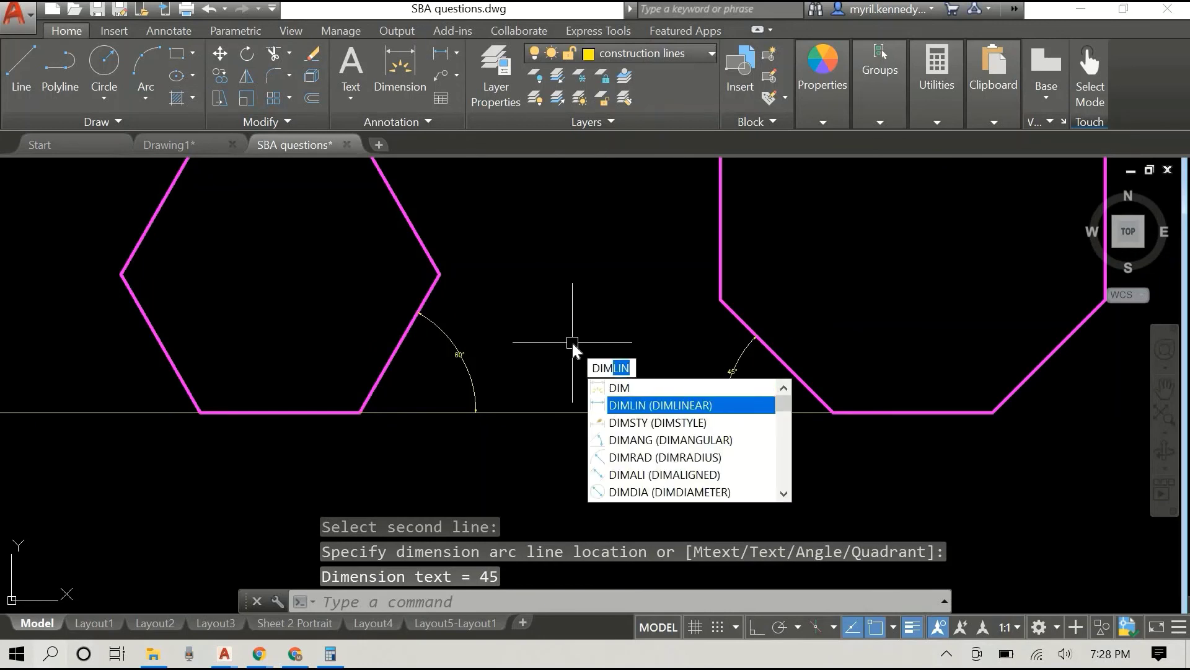
key("Down")
key("Escape")
key("Escape")
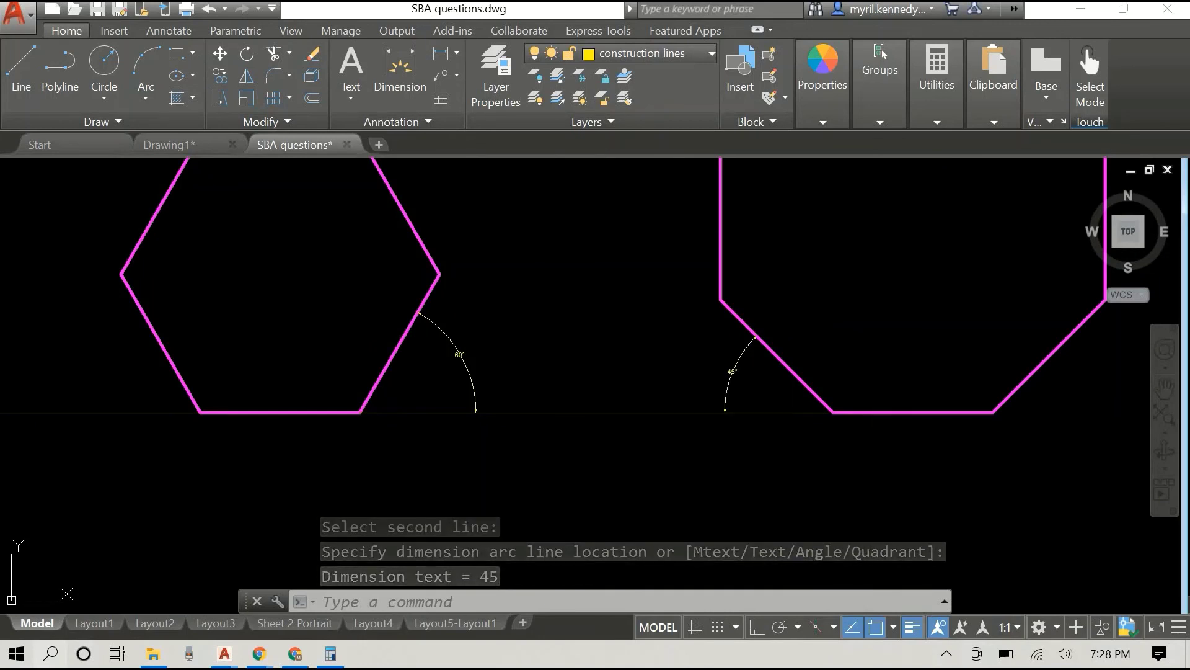
key("Return")
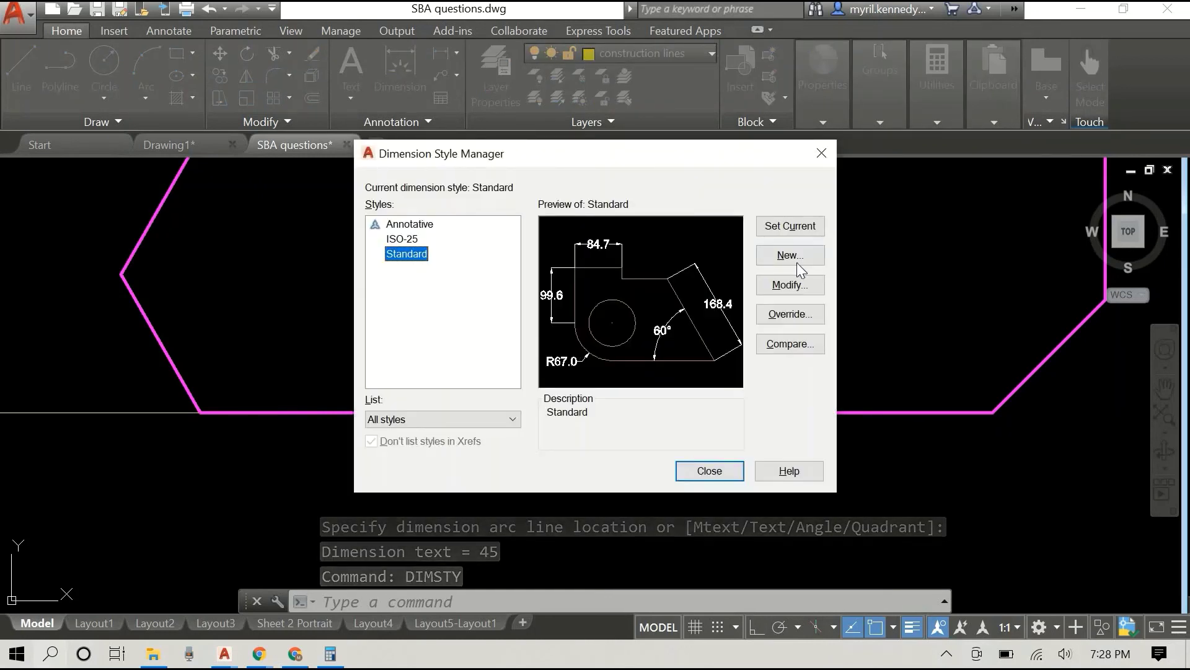
left_click(790, 287)
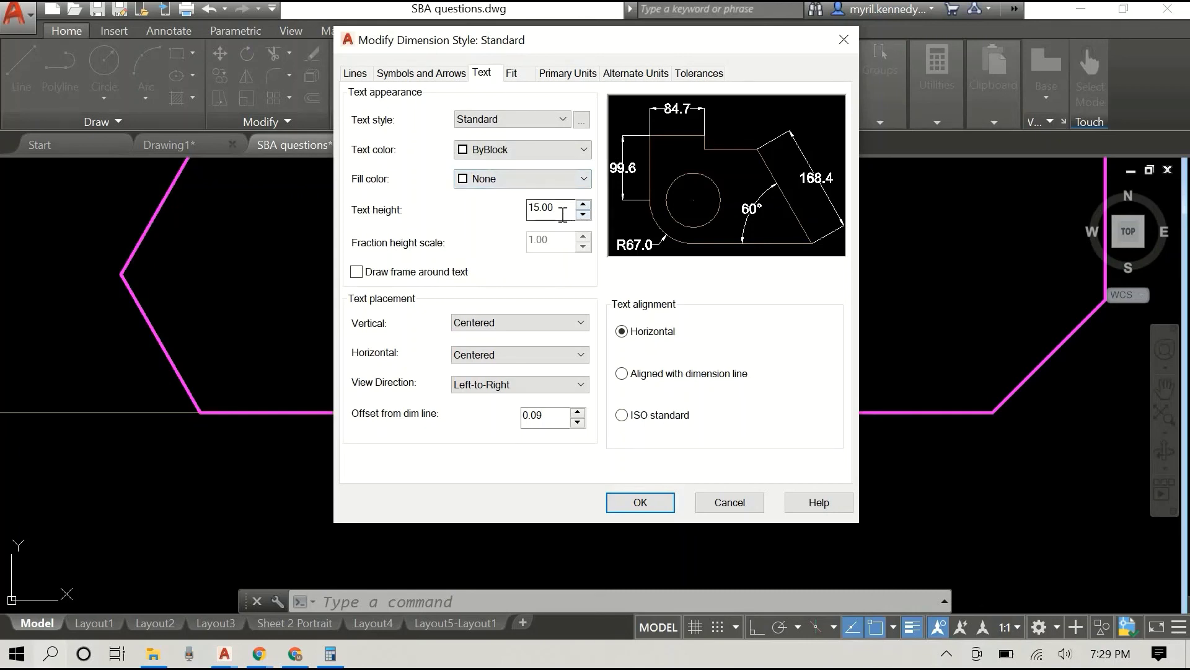
key("Tab")
type("30")
left_click(620, 501)
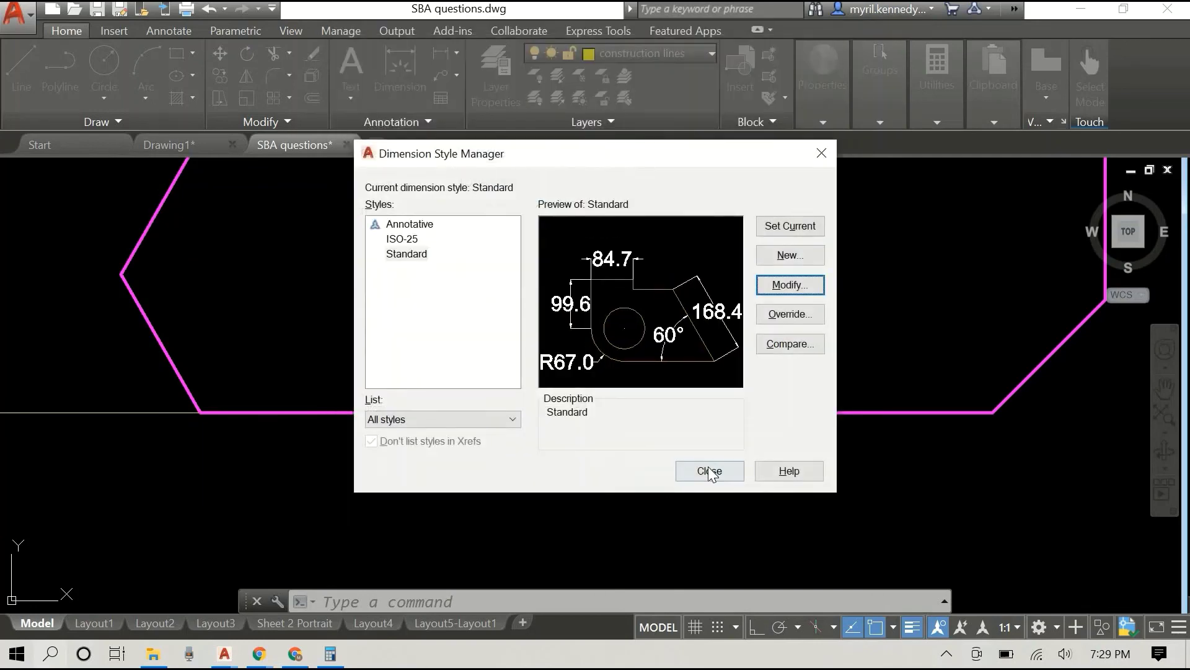
left_click(710, 472)
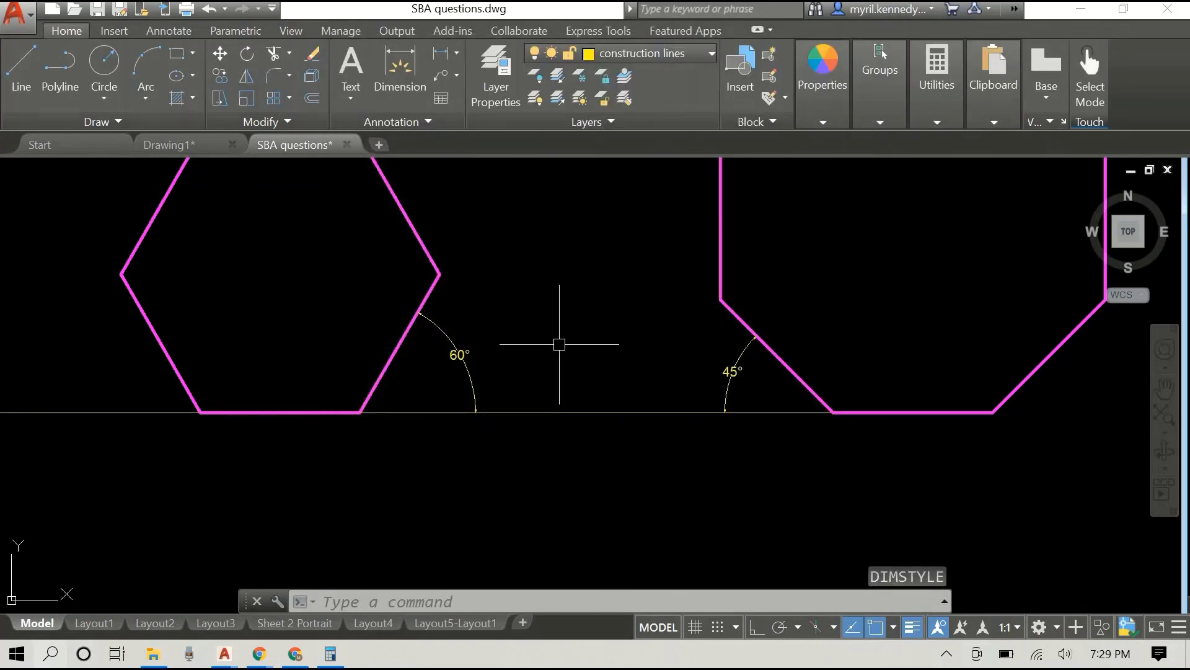
scroll(579, 335, "down", 2)
middle_click_drag(548, 285, 745, 355)
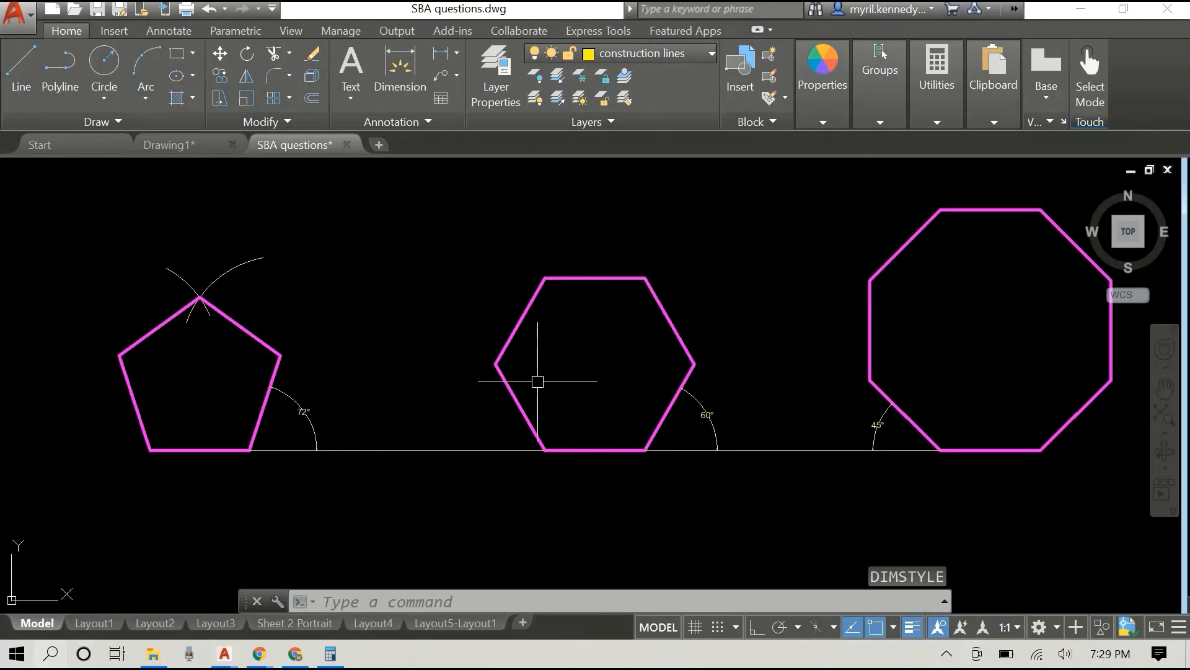